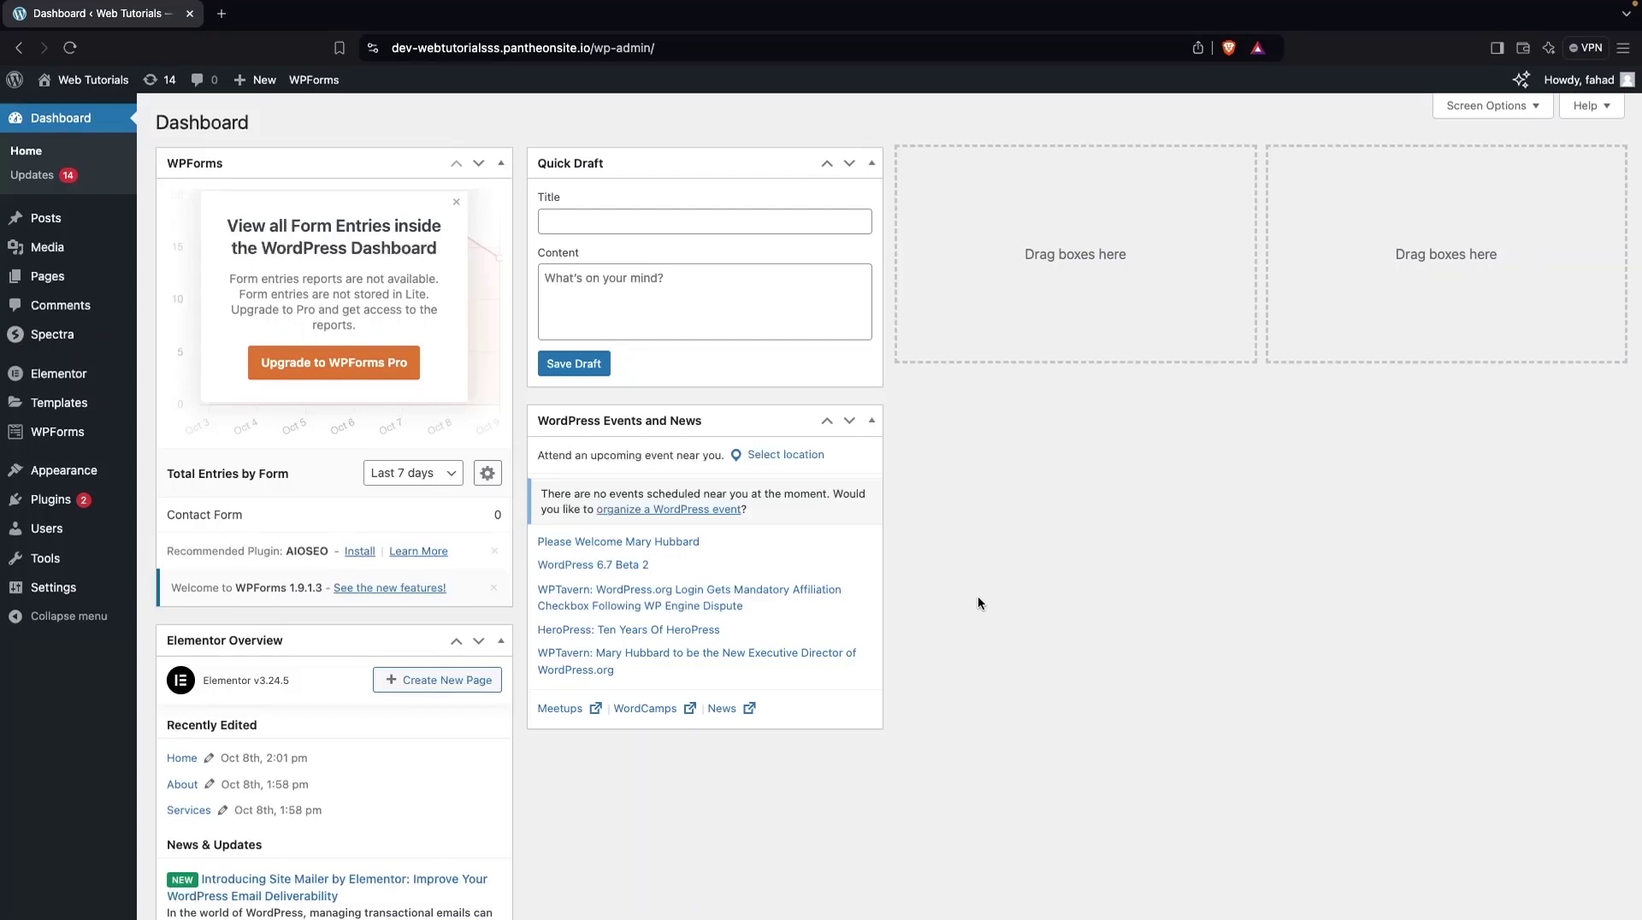
# - Open the site's list of all pages in a new browser tab and start editing Sample Page
pyautogui.moveTo(90, 280)
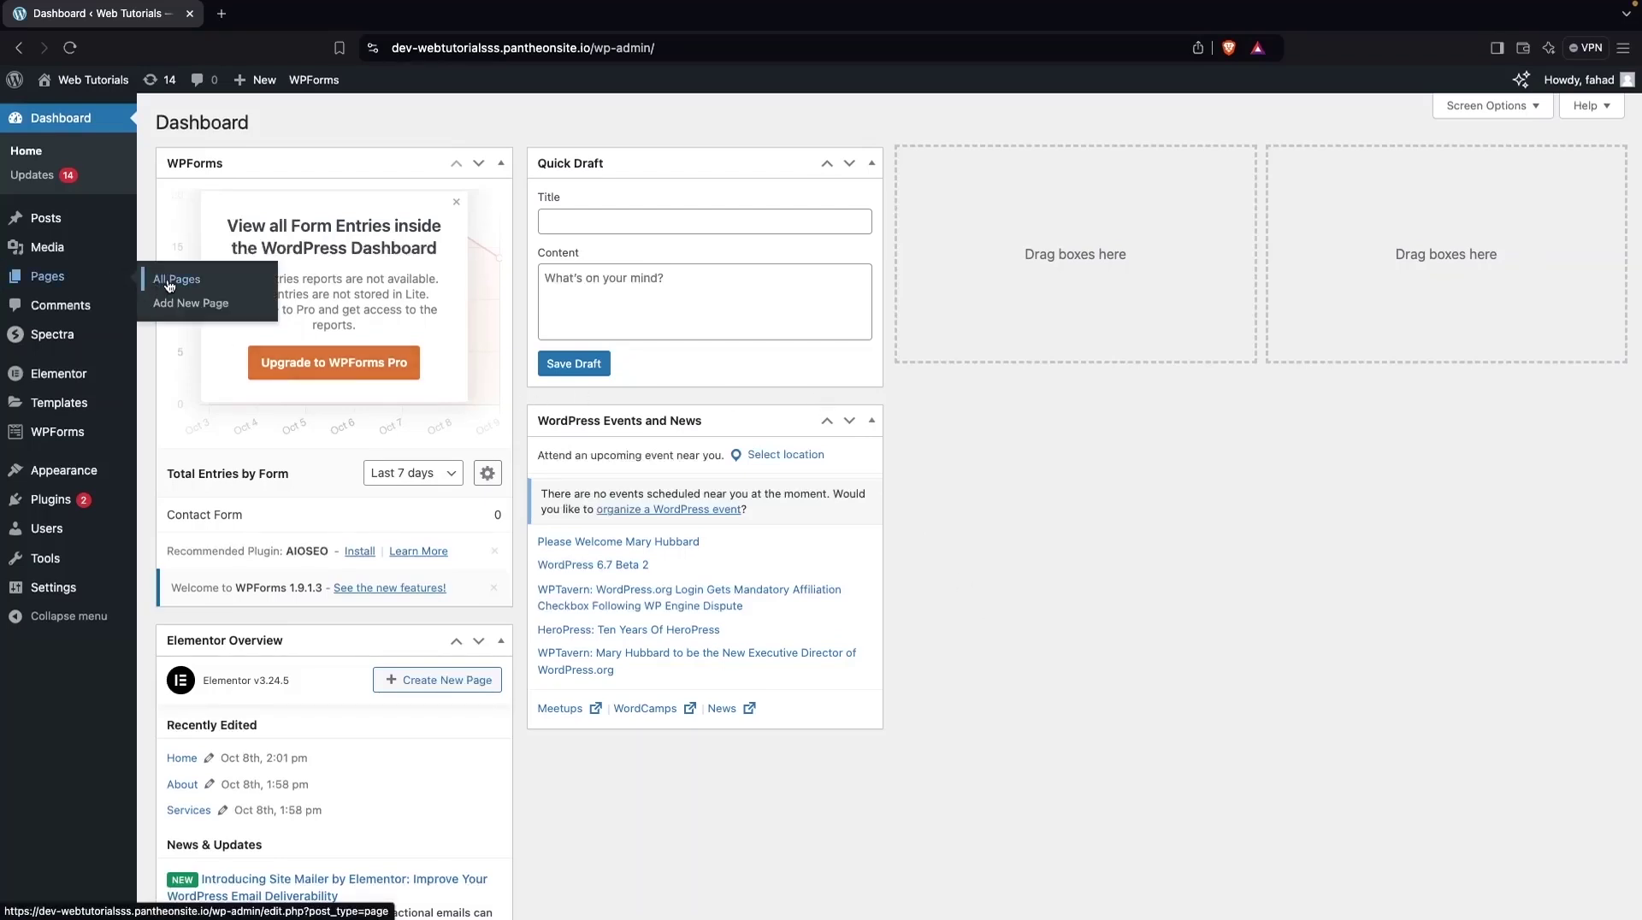
pyautogui.middleClick(215, 287)
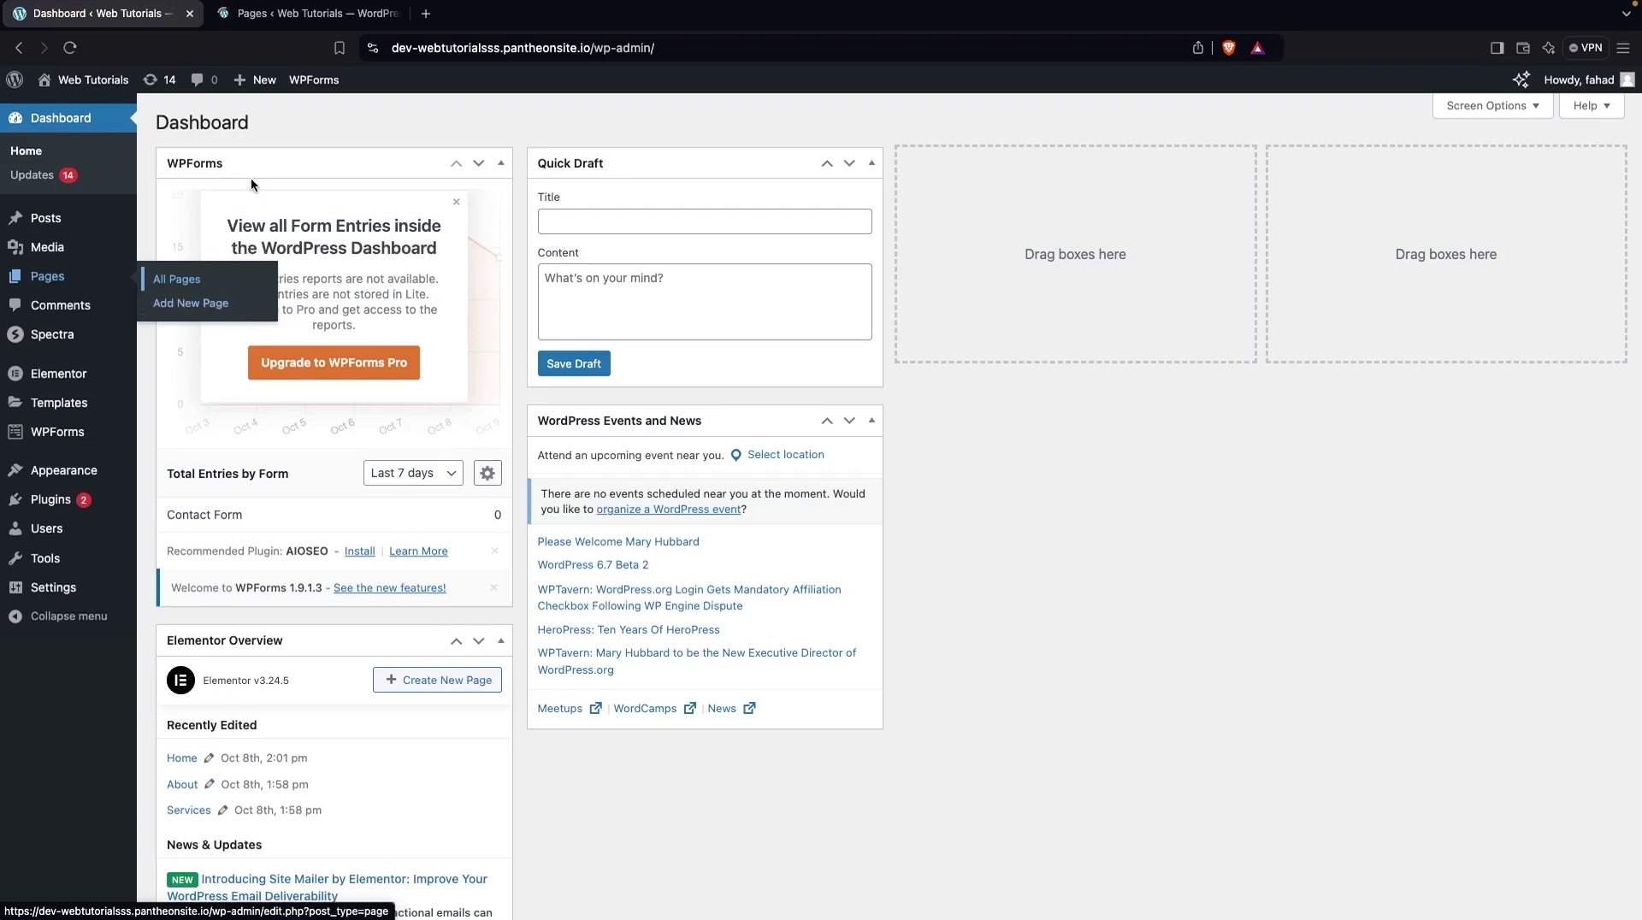
pyautogui.click(269, 25)
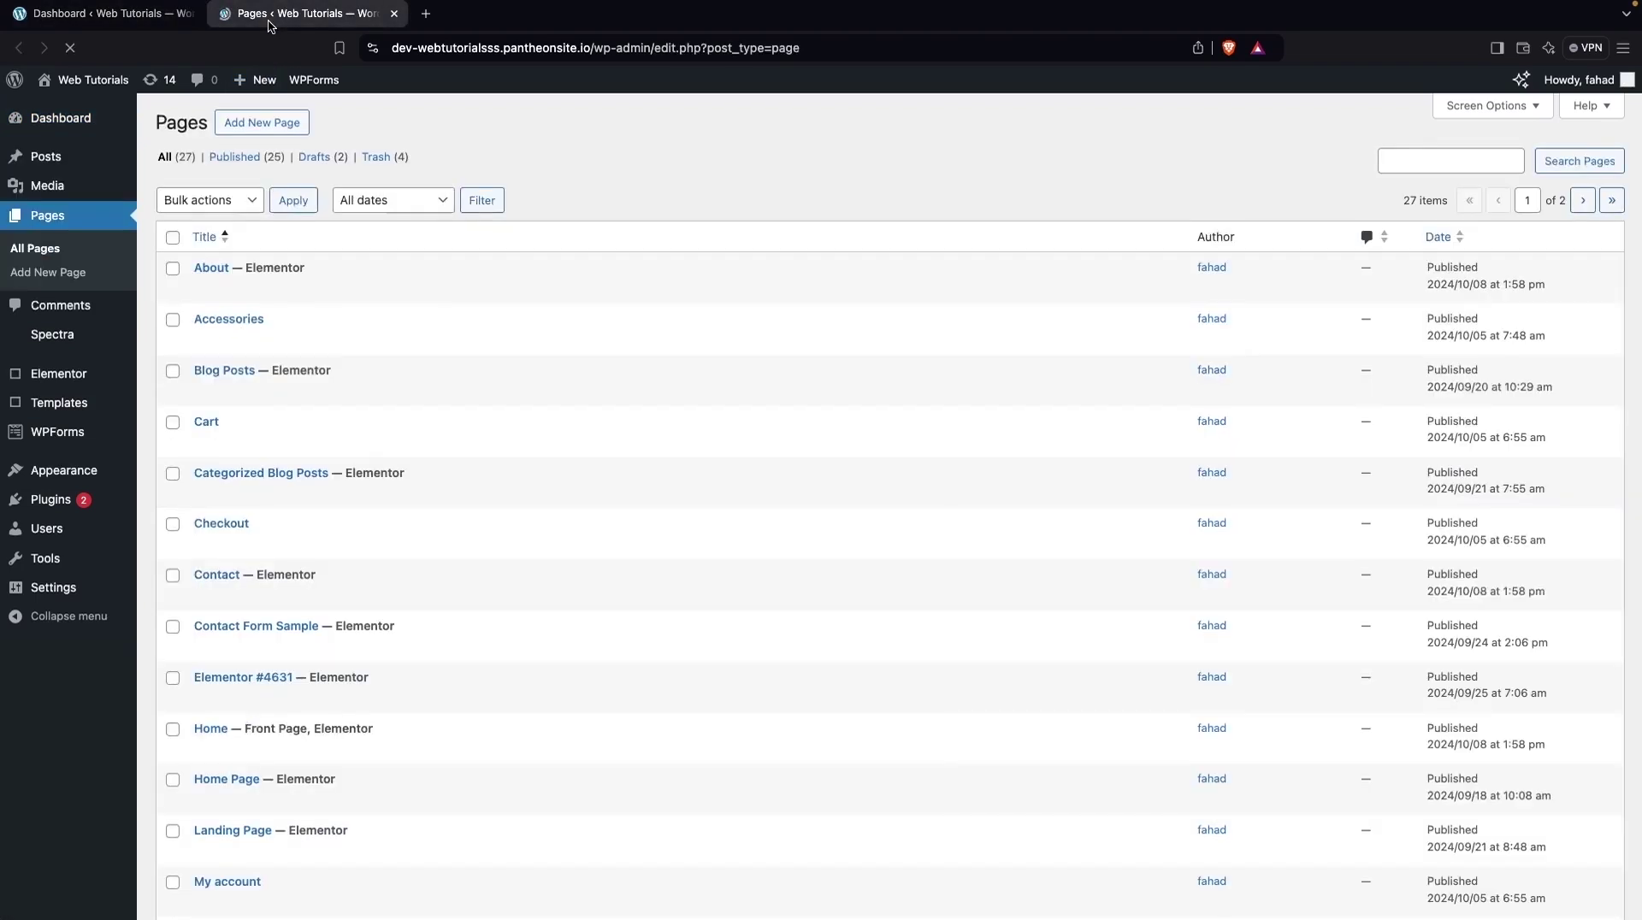
pyautogui.scroll(-5, 287, 294)
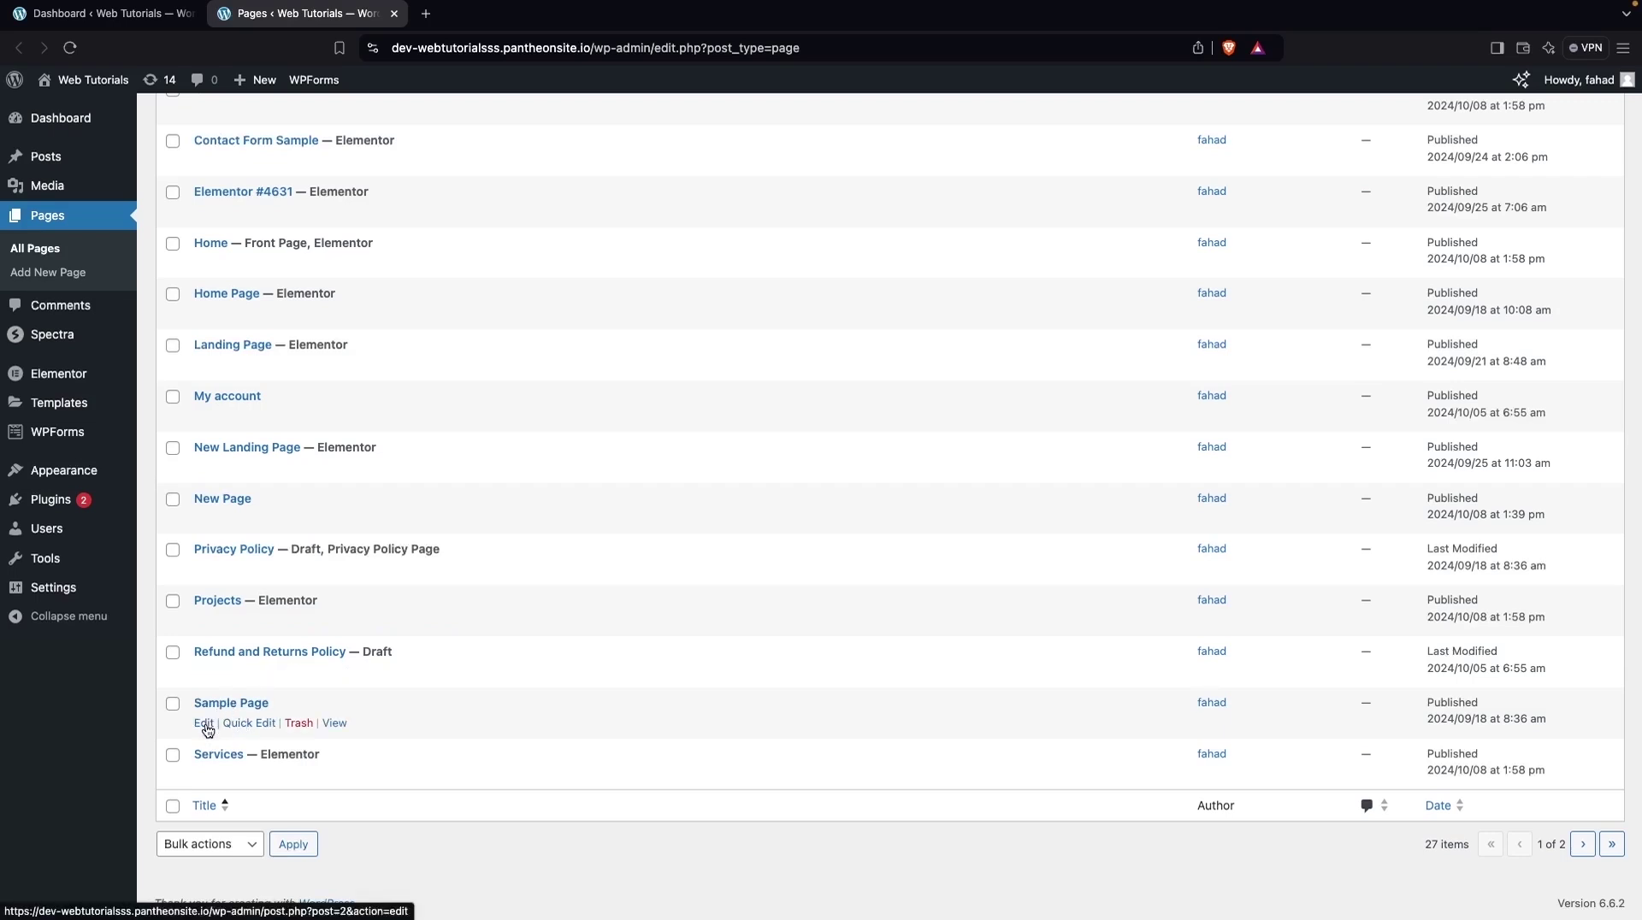
pyautogui.click(205, 724)
# - Open the installed themes from the dashboard in a separate tab and check which theme is active
pyautogui.hotkey('ctrl', 'shift', 'Tab')
pyautogui.moveTo(73, 289)
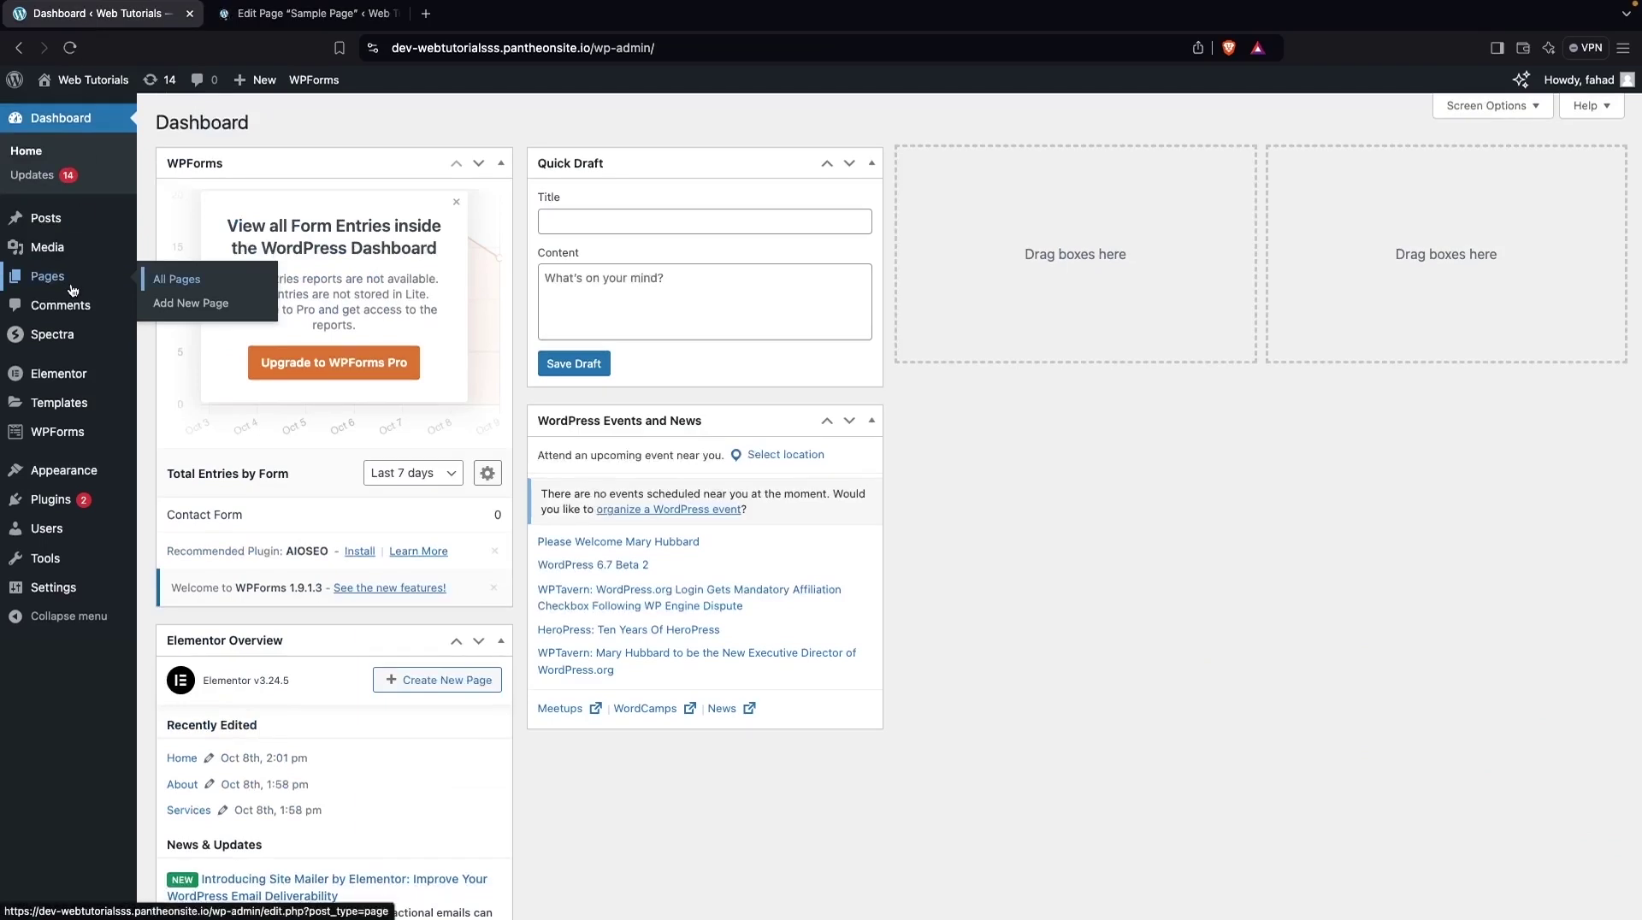
pyautogui.moveTo(83, 462)
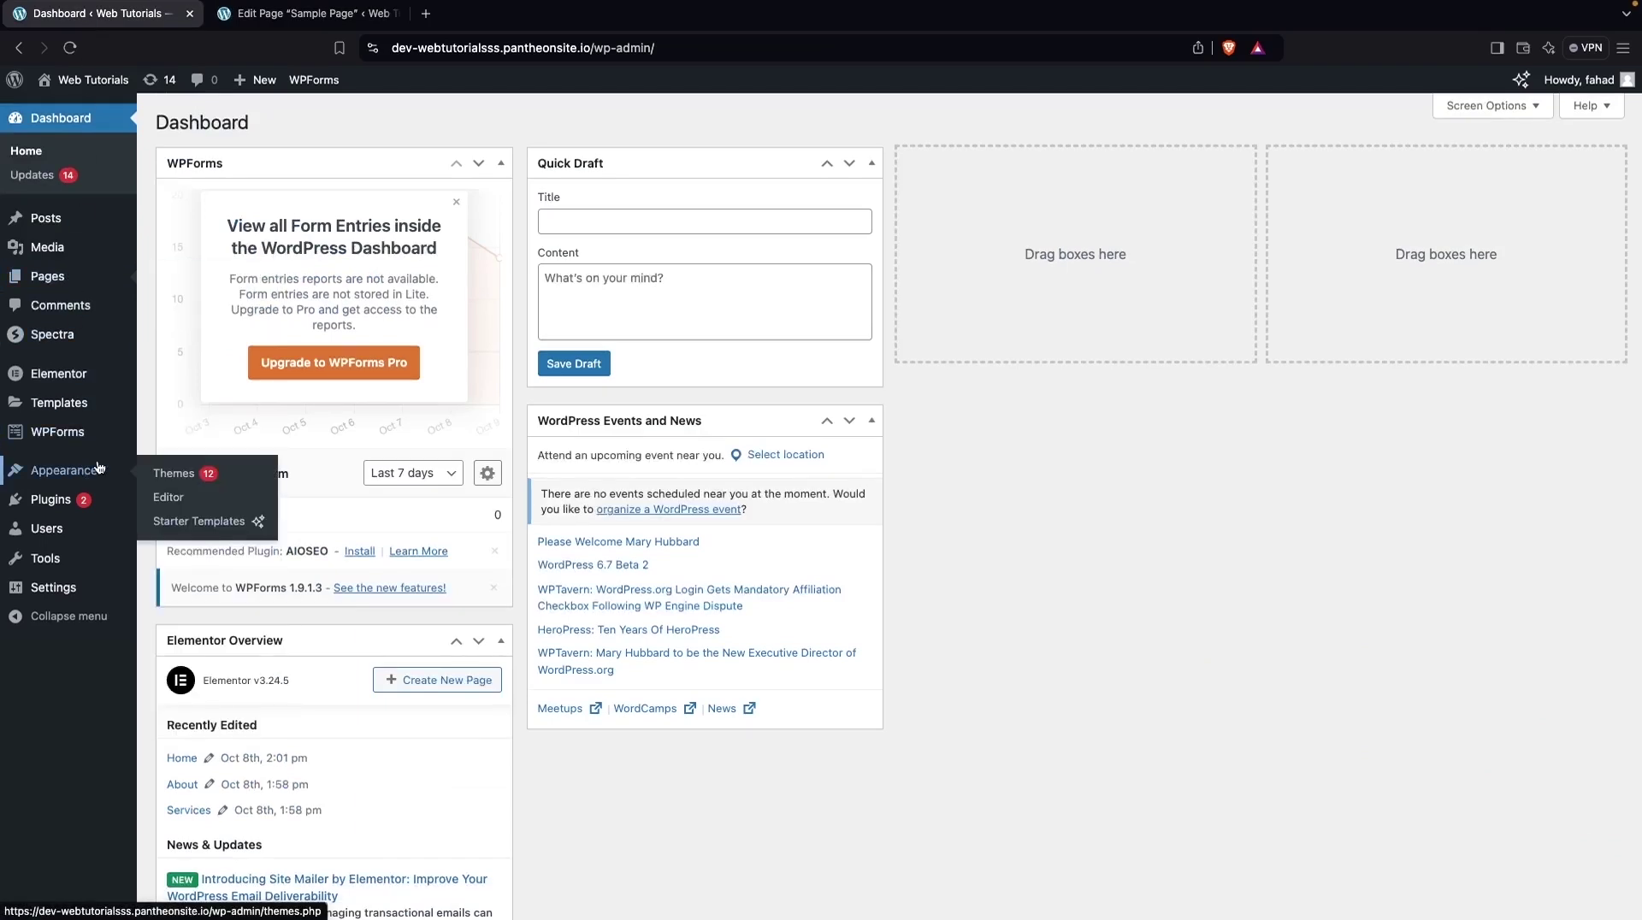
pyautogui.keyDown('ctrl'); pyautogui.click(163, 475); pyautogui.keyUp('ctrl')
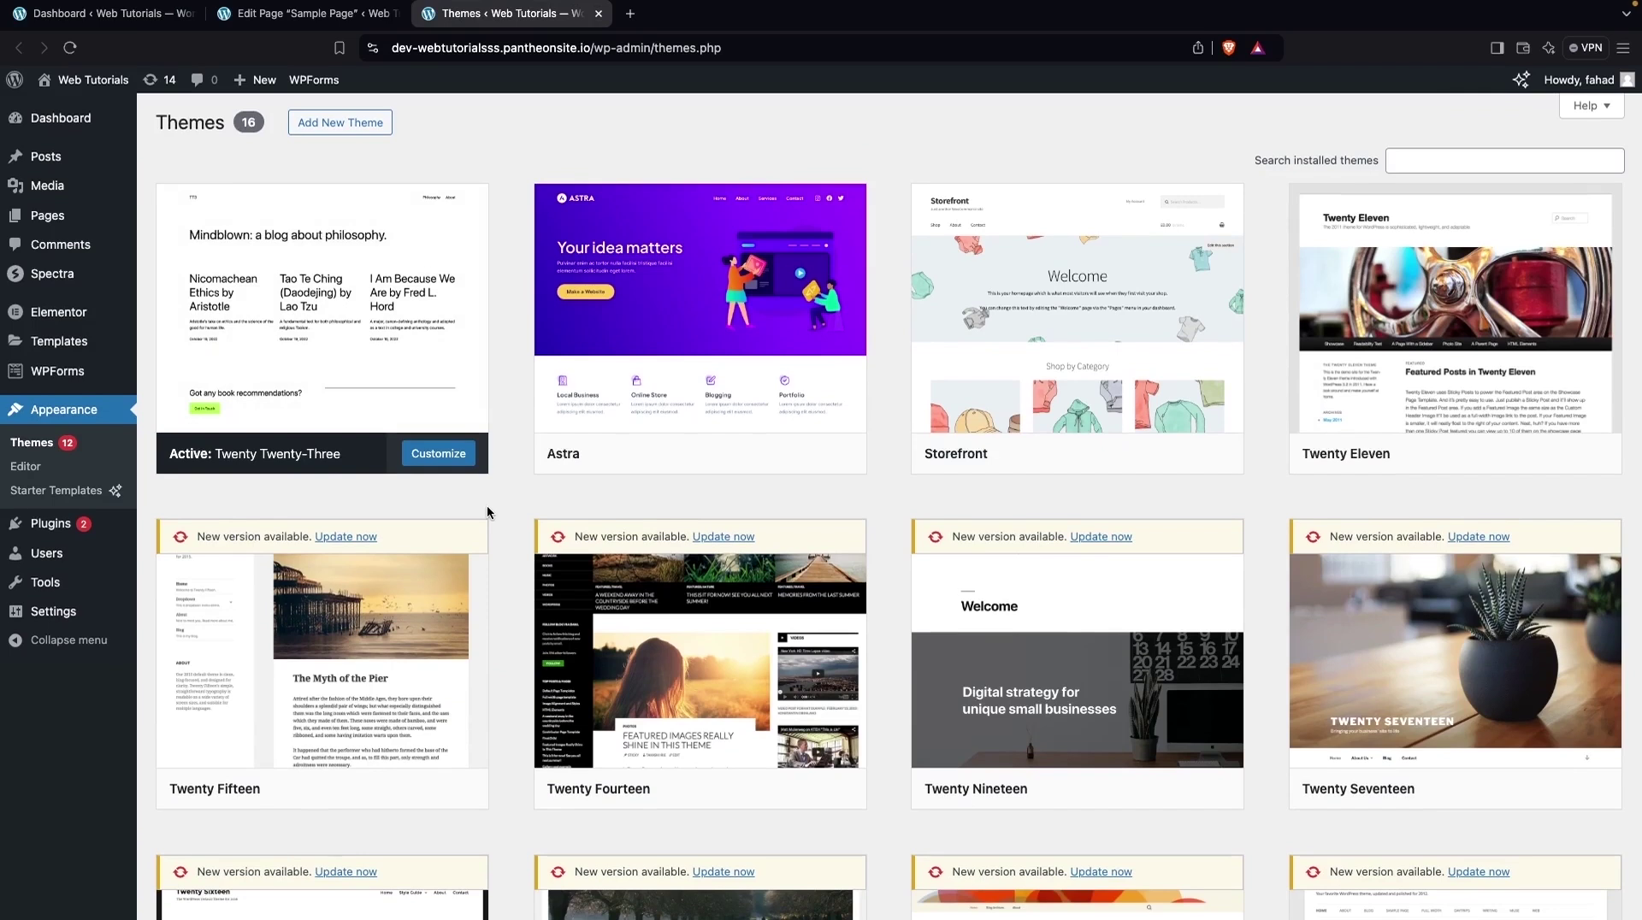
pyautogui.moveTo(658, 312)
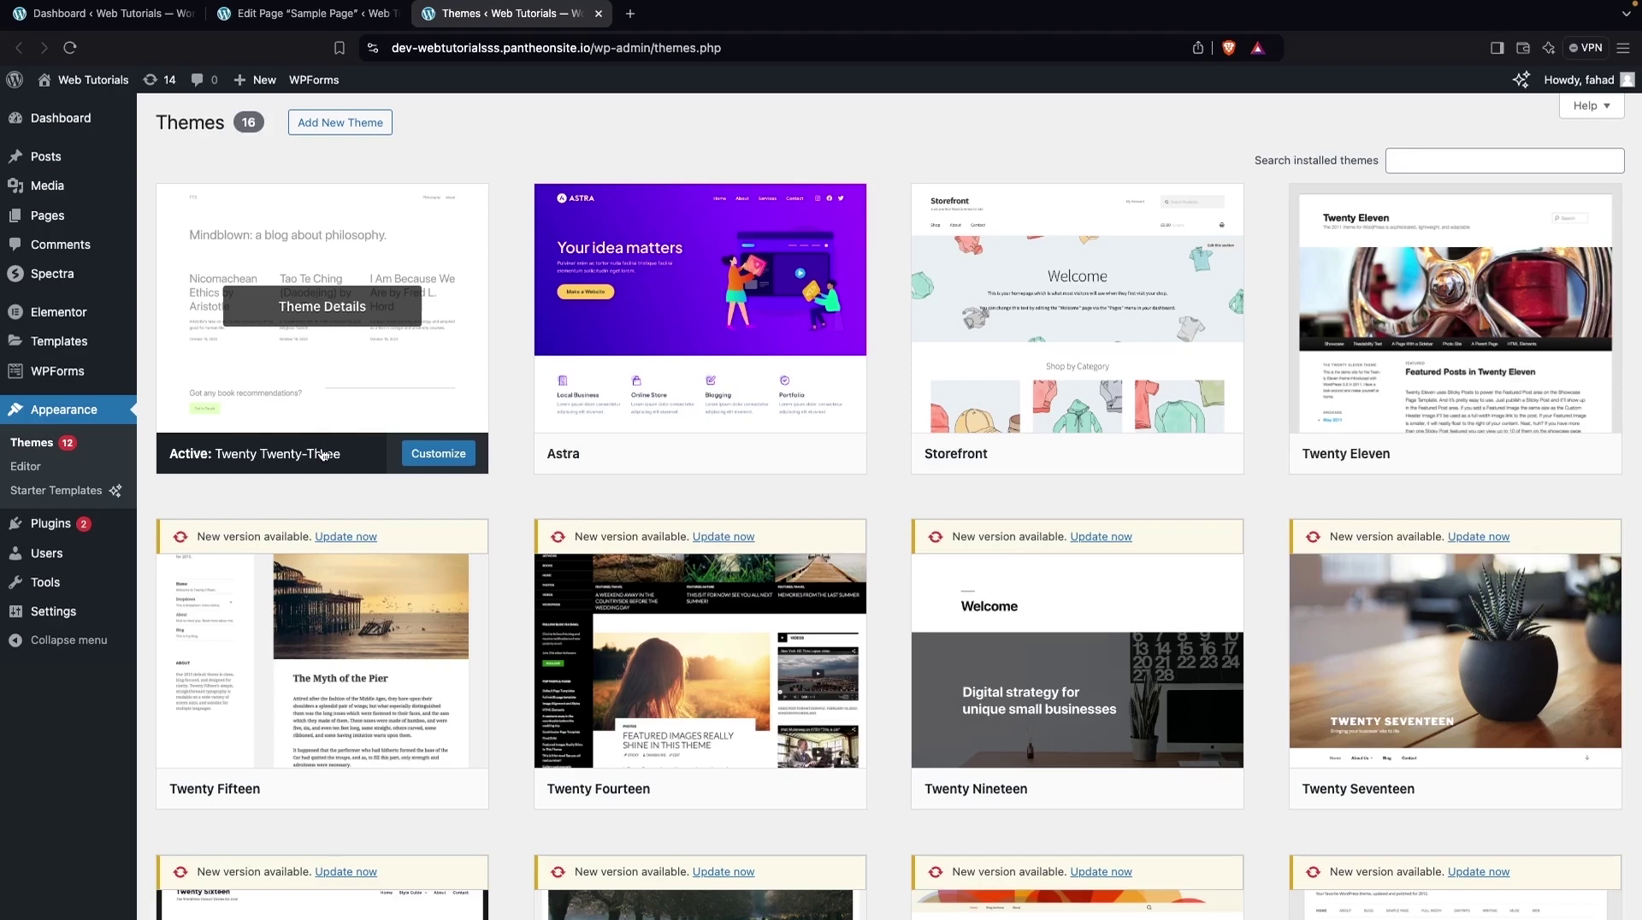
# - Return to the Sample Page editor and examine the settings of the first paragraph, the image and the page itself
pyautogui.click(272, 19)
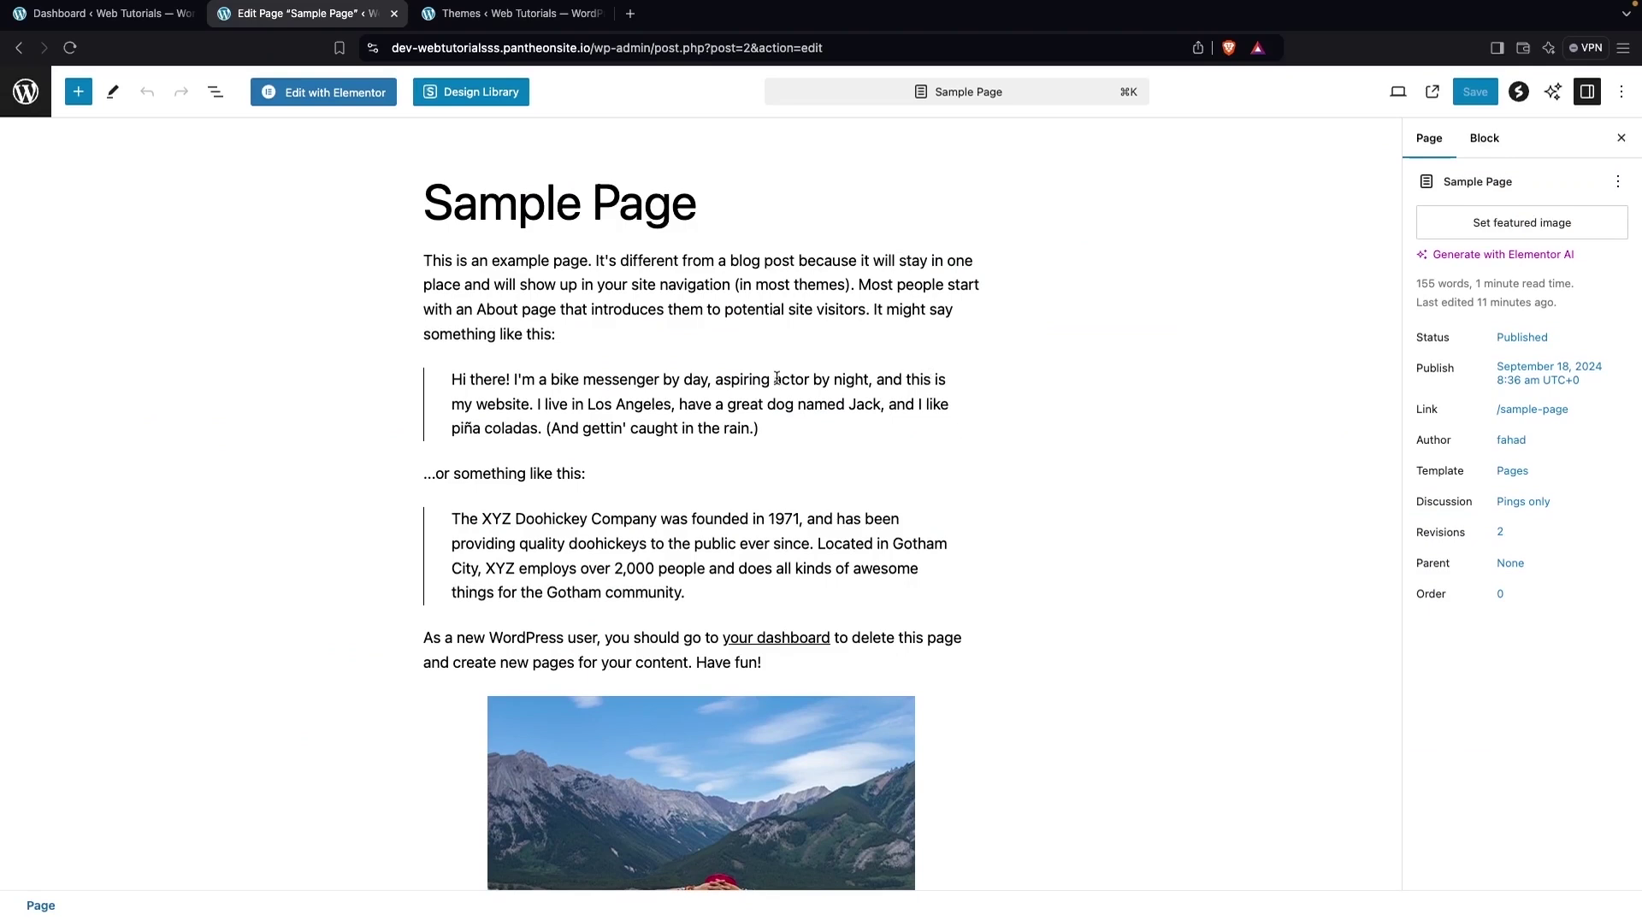
pyautogui.click(627, 306)
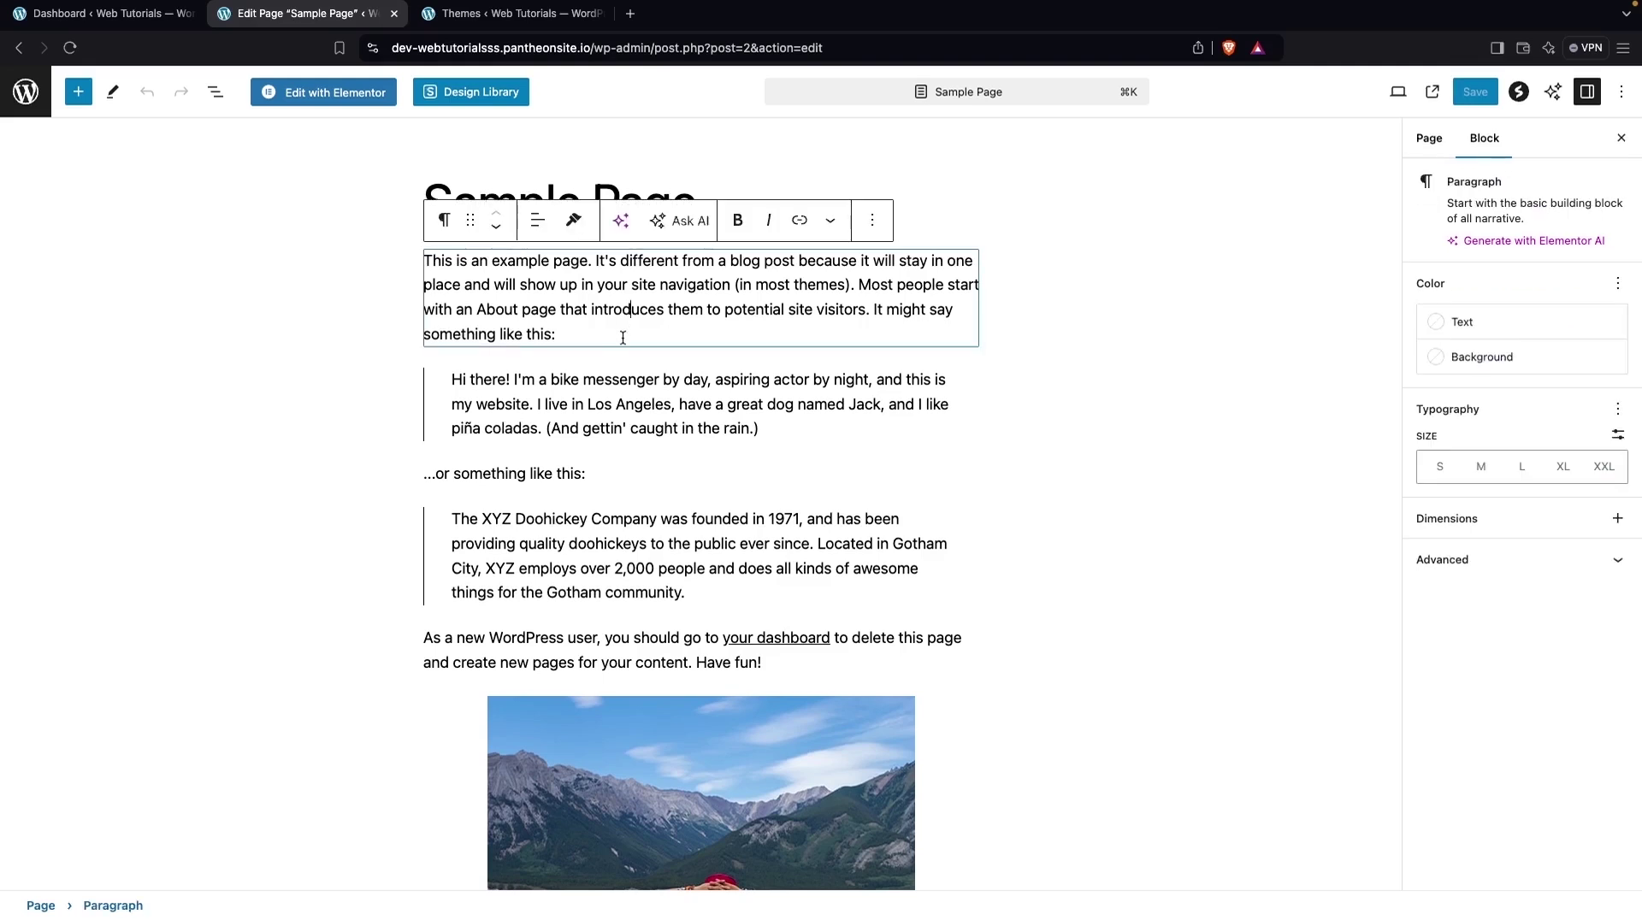
pyautogui.click(554, 197)
pyautogui.scroll(-1, 558, 250)
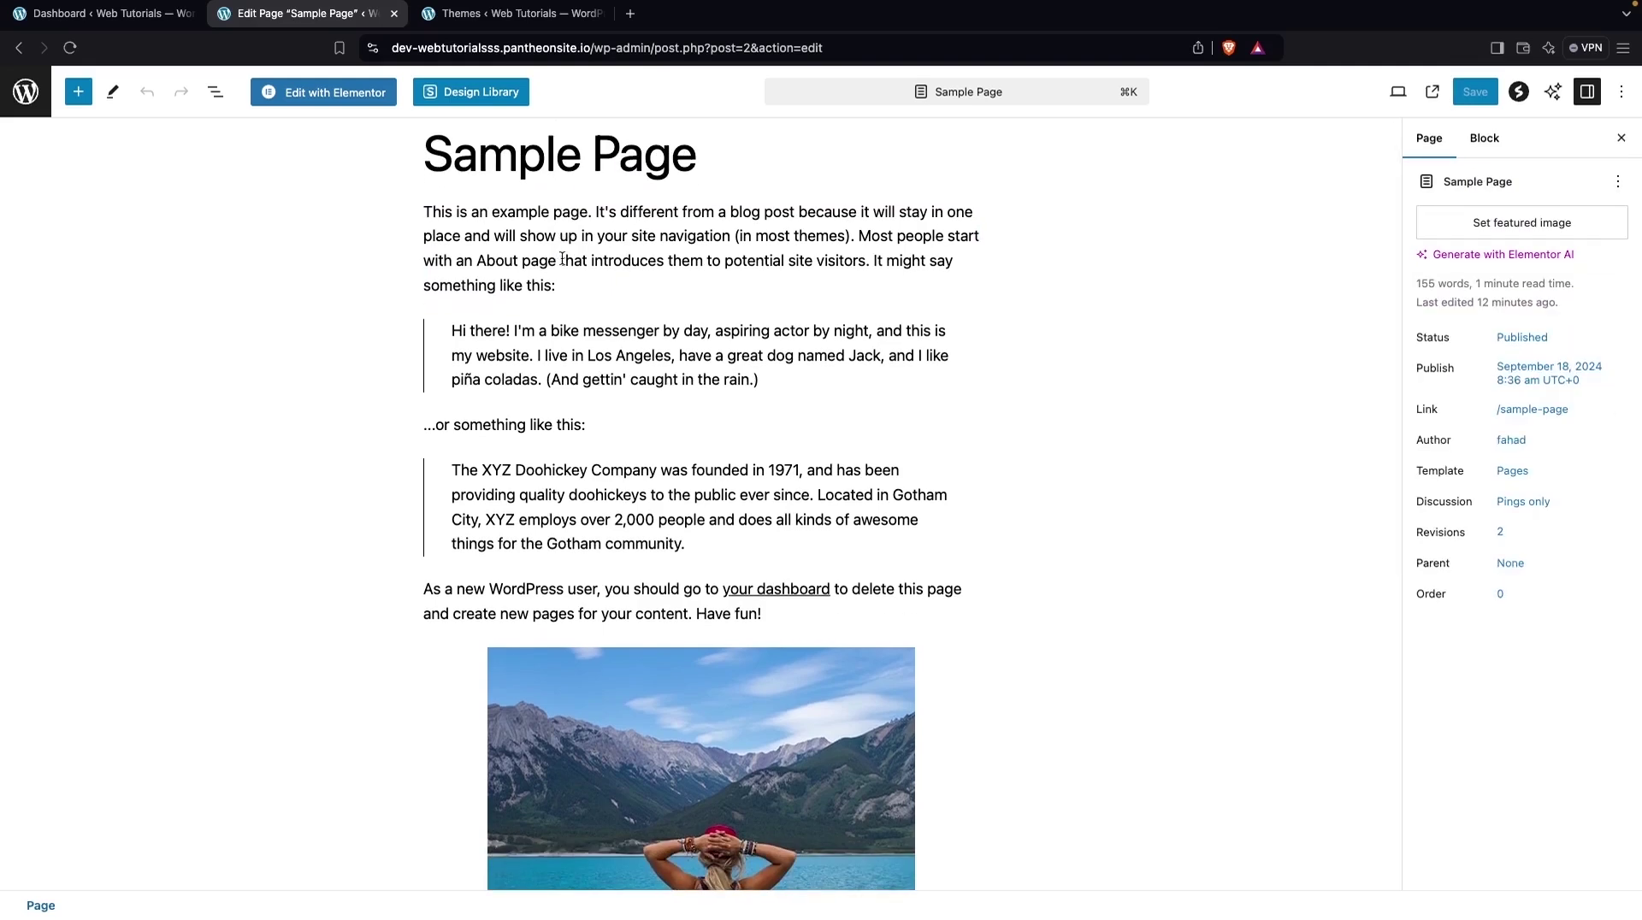
pyautogui.scroll(-5, 567, 469)
pyautogui.click(577, 517)
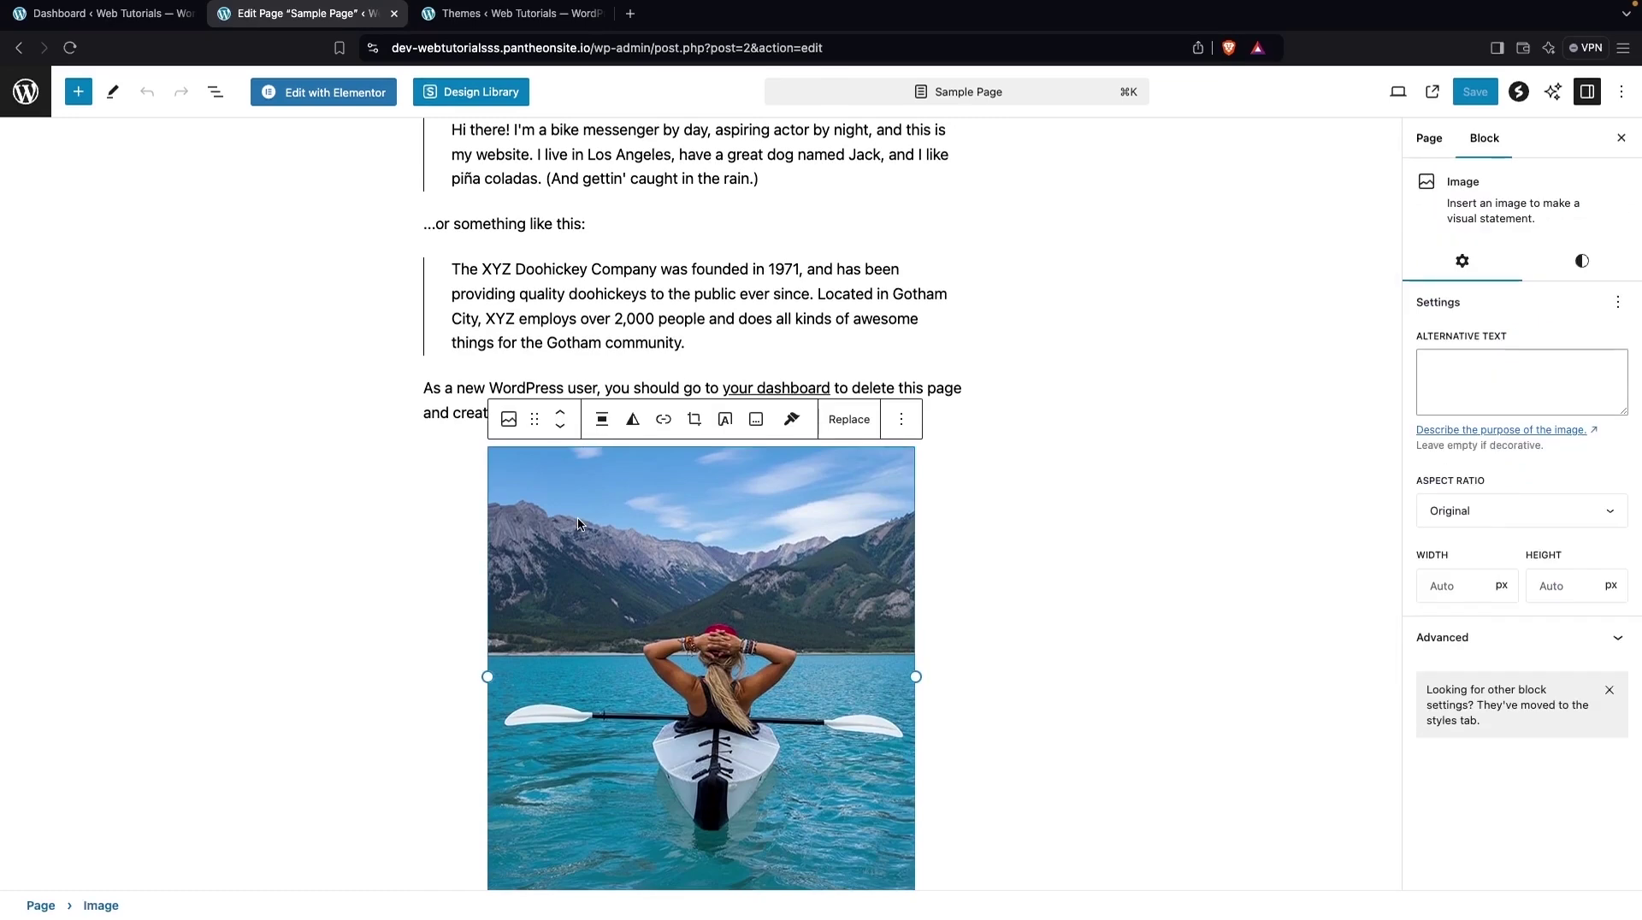
pyautogui.scroll(5, 473, 342)
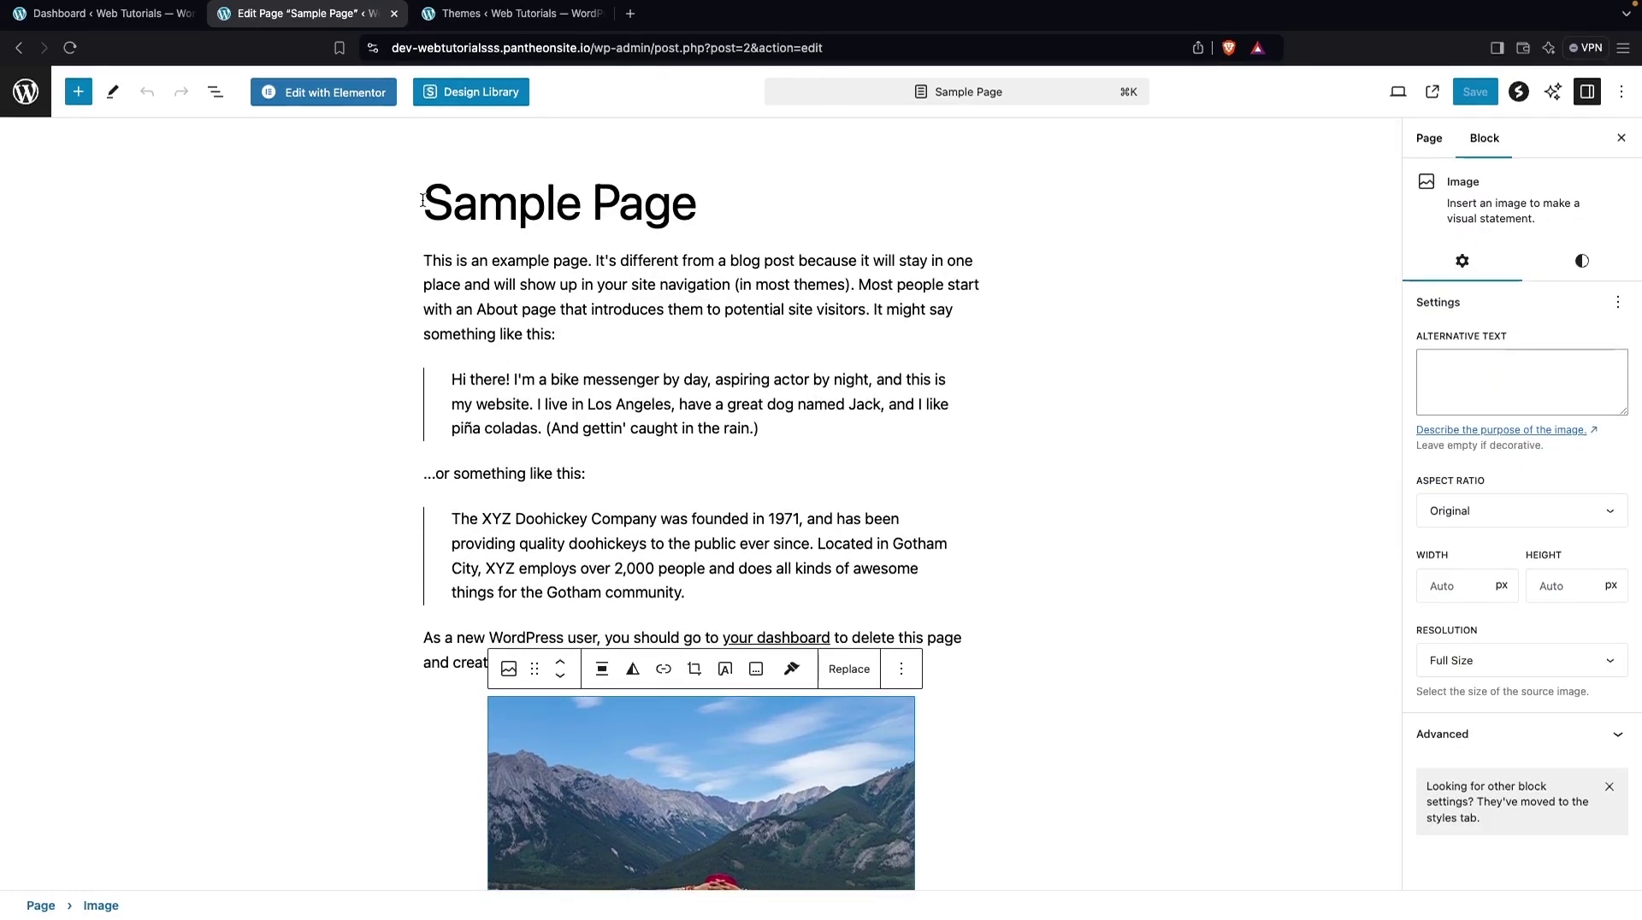
pyautogui.click(1423, 136)
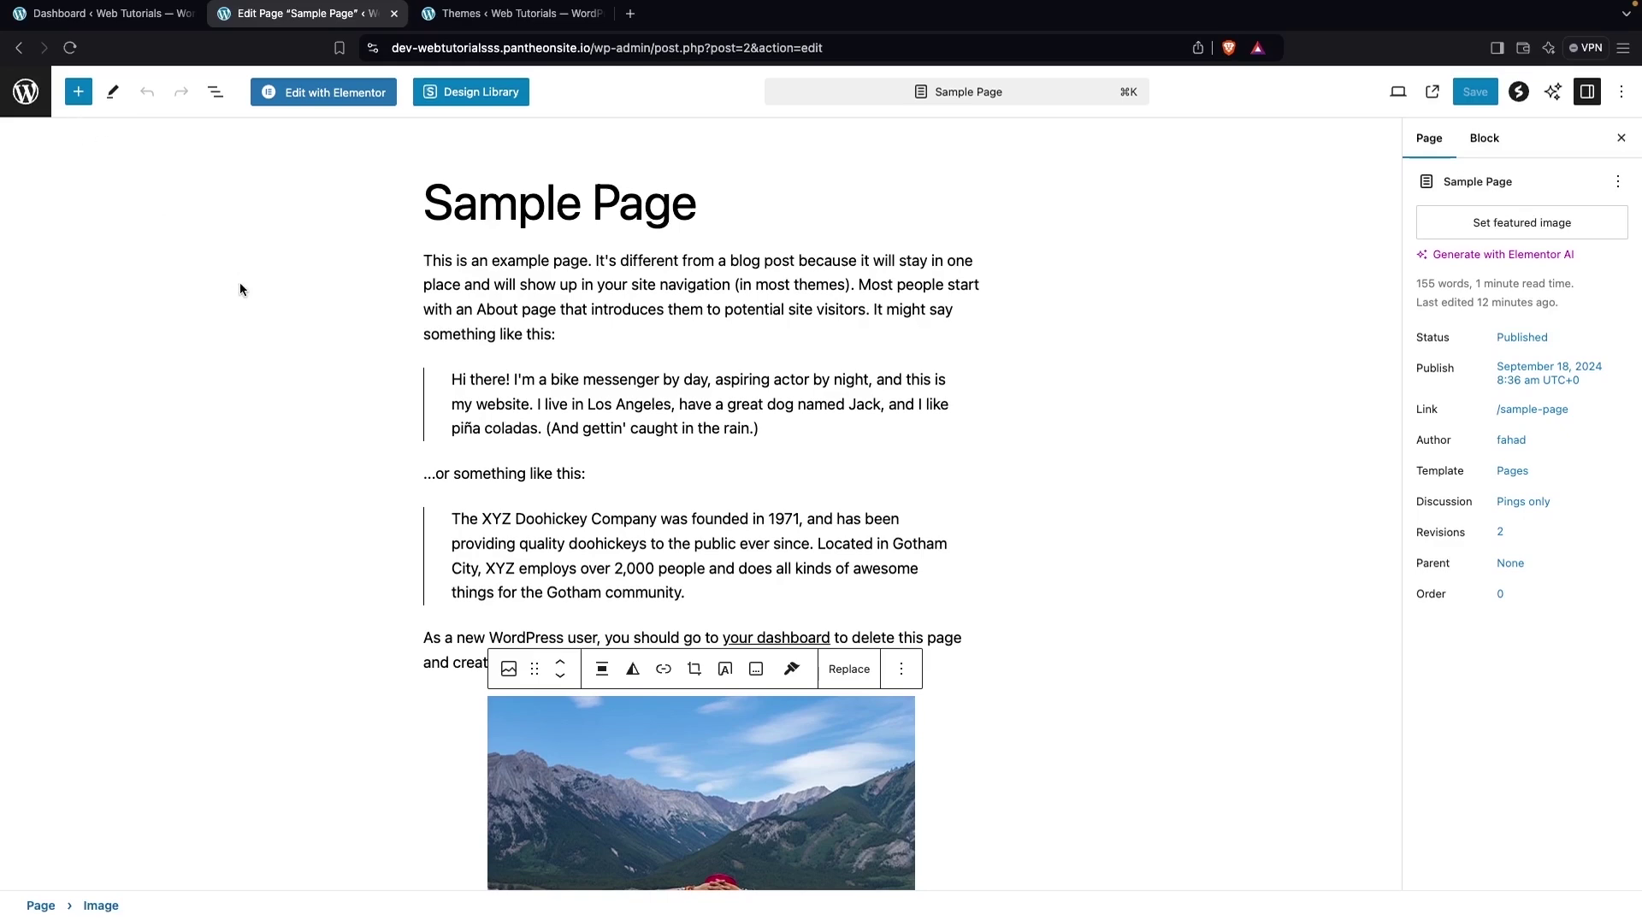
# - Look through the blocks, patterns and media that can be inserted into the page
pyautogui.click(78, 93)
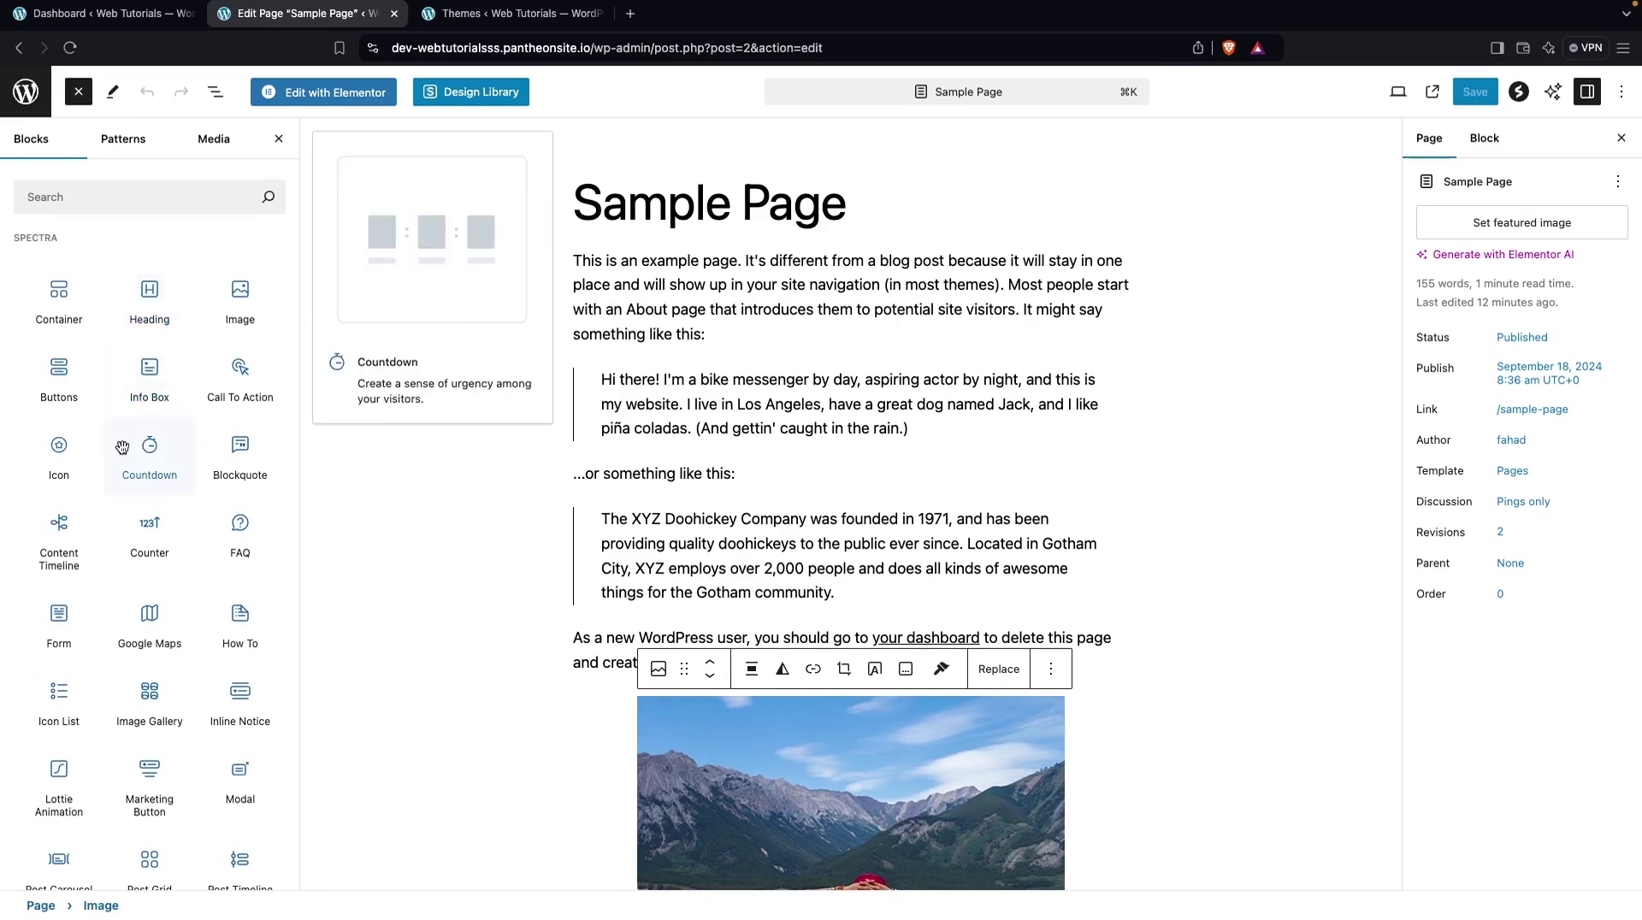
pyautogui.scroll(-10, 122, 448)
pyautogui.scroll(-15, 122, 447)
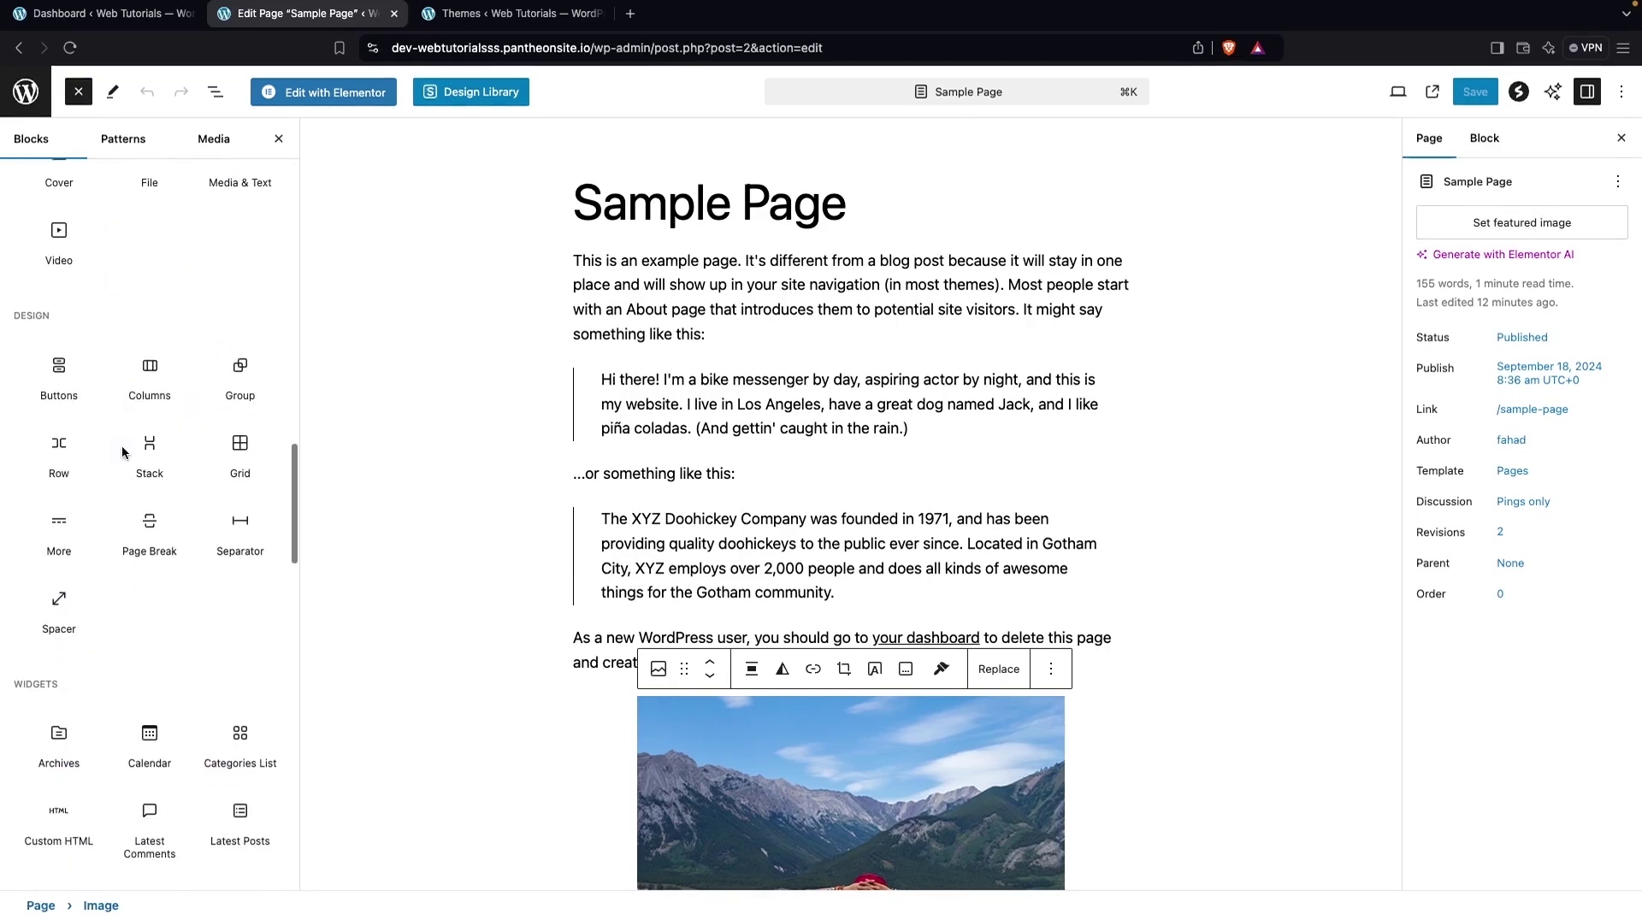
pyautogui.scroll(-12, 122, 447)
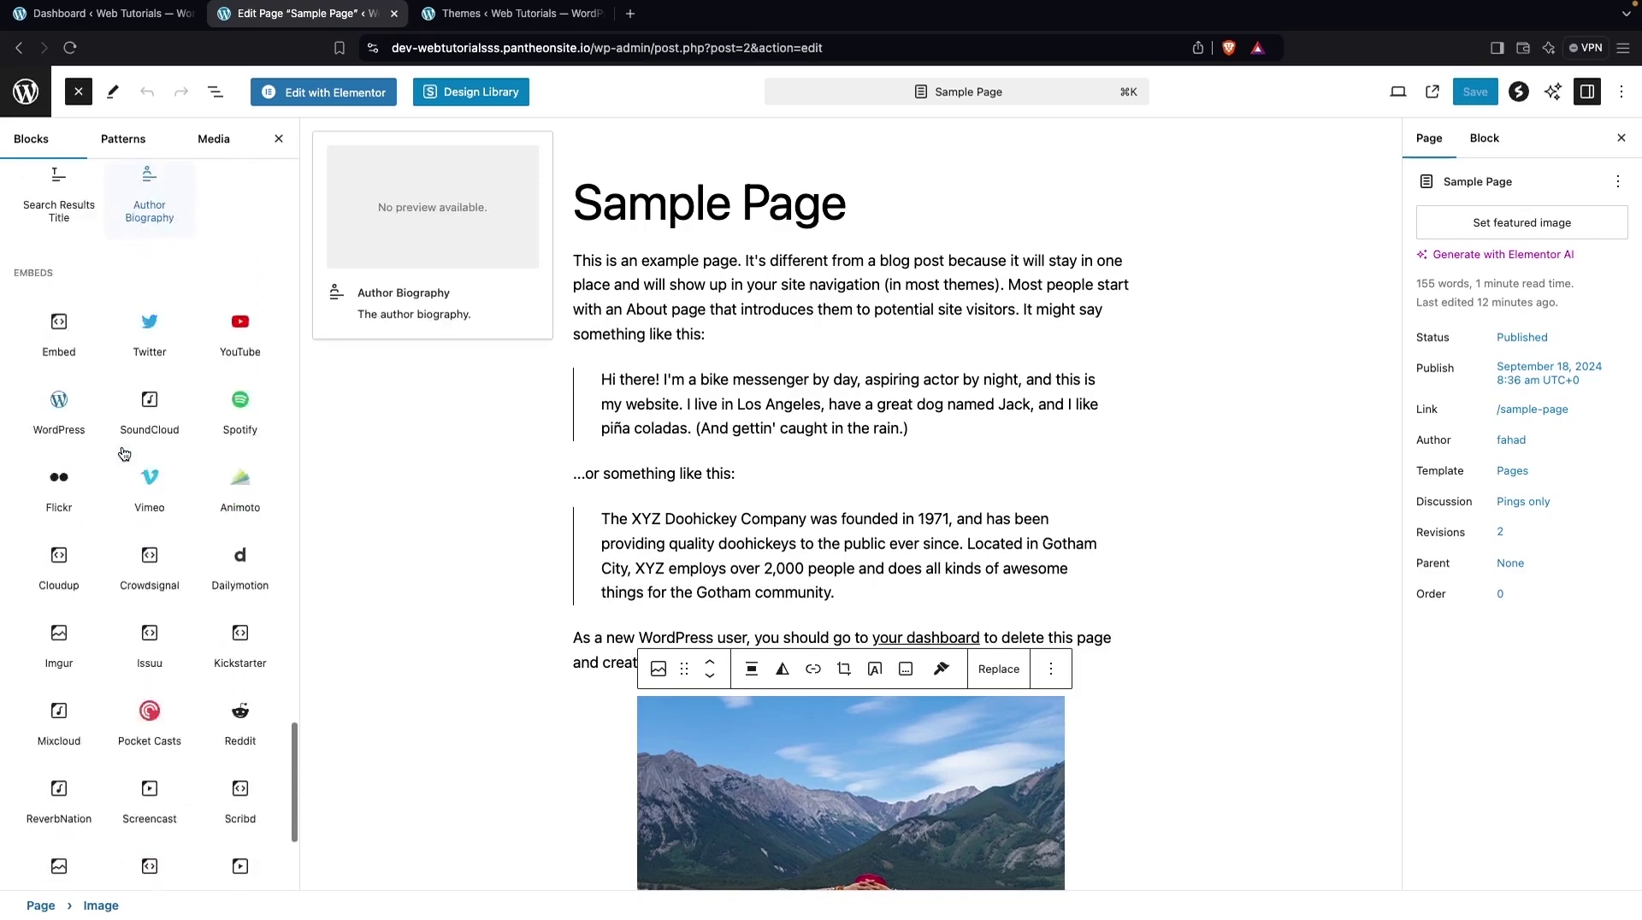
pyautogui.scroll(2, 122, 447)
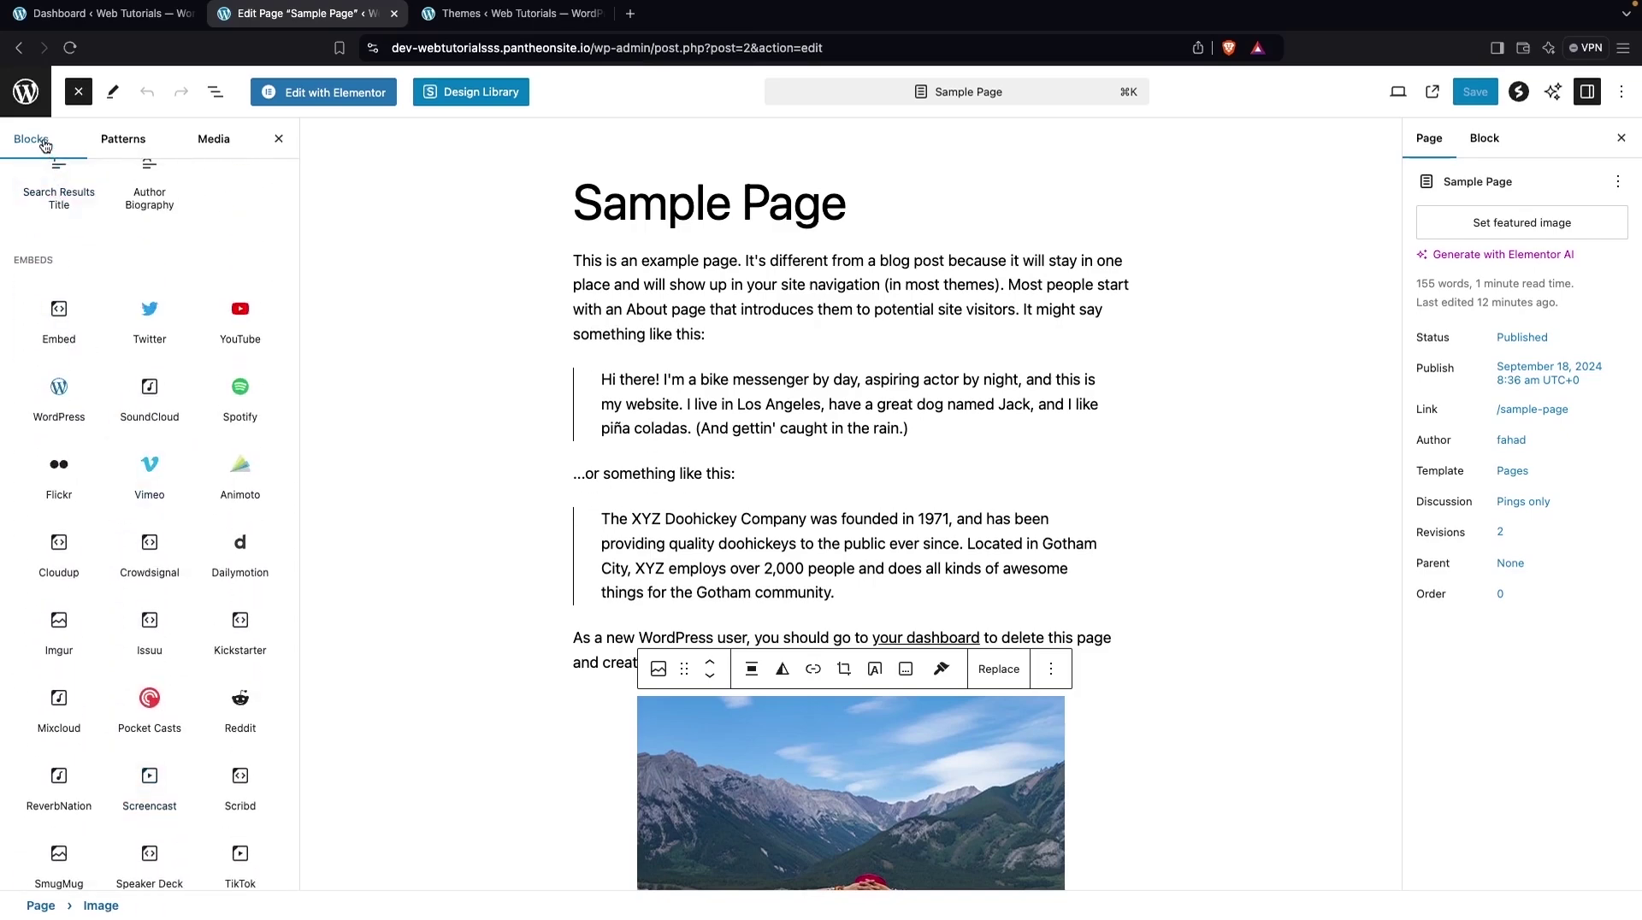
pyautogui.click(124, 140)
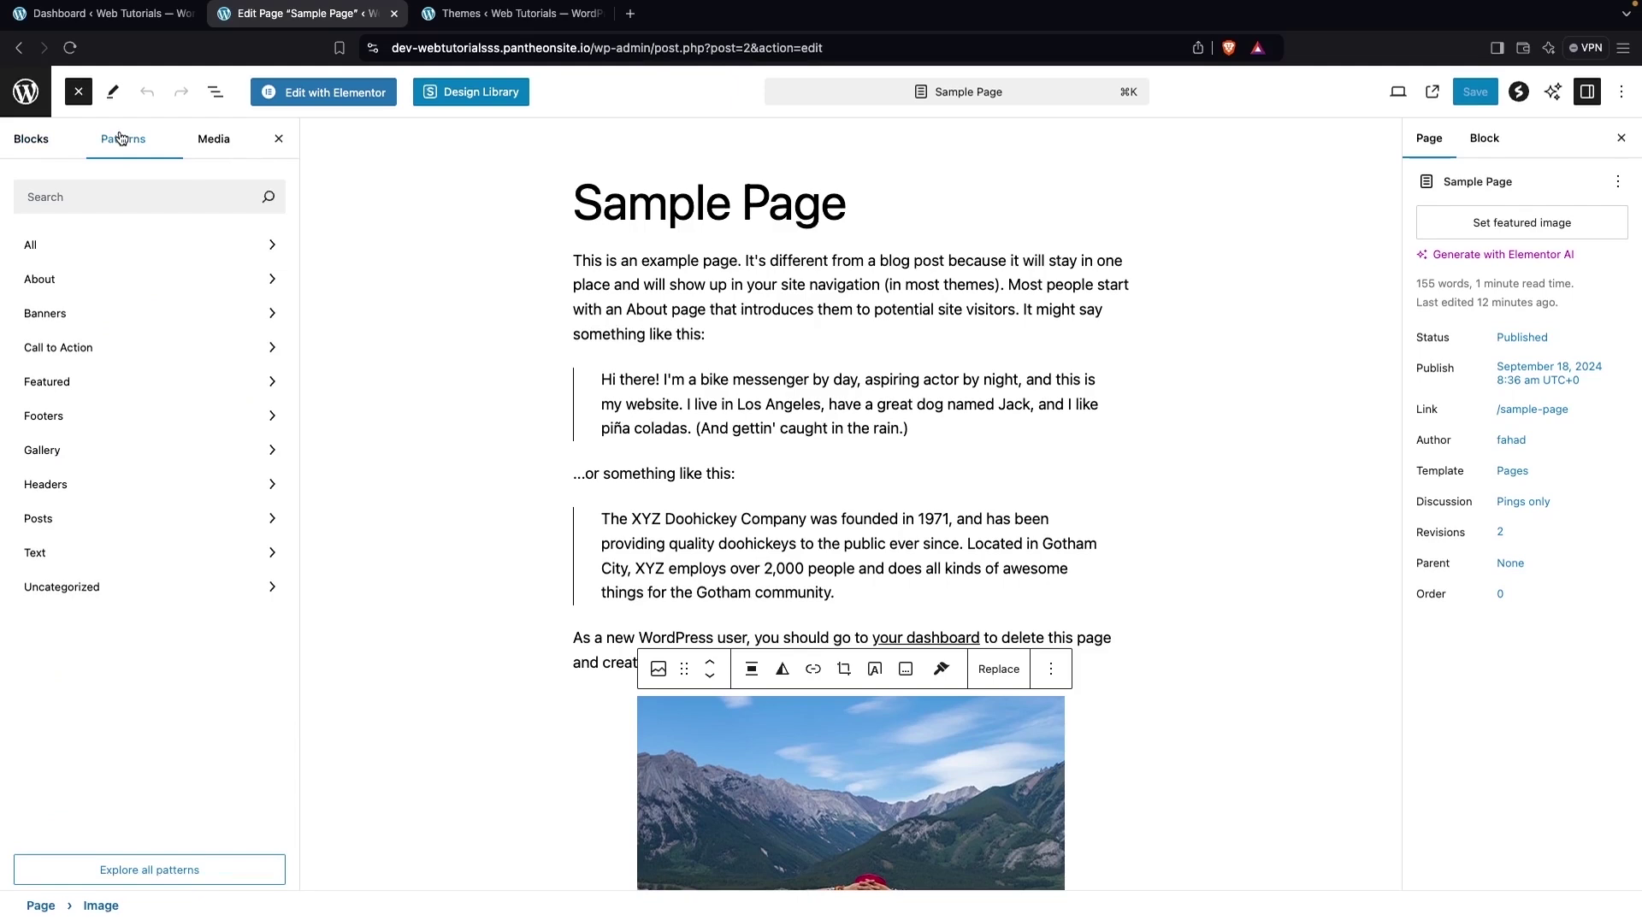
pyautogui.click(207, 142)
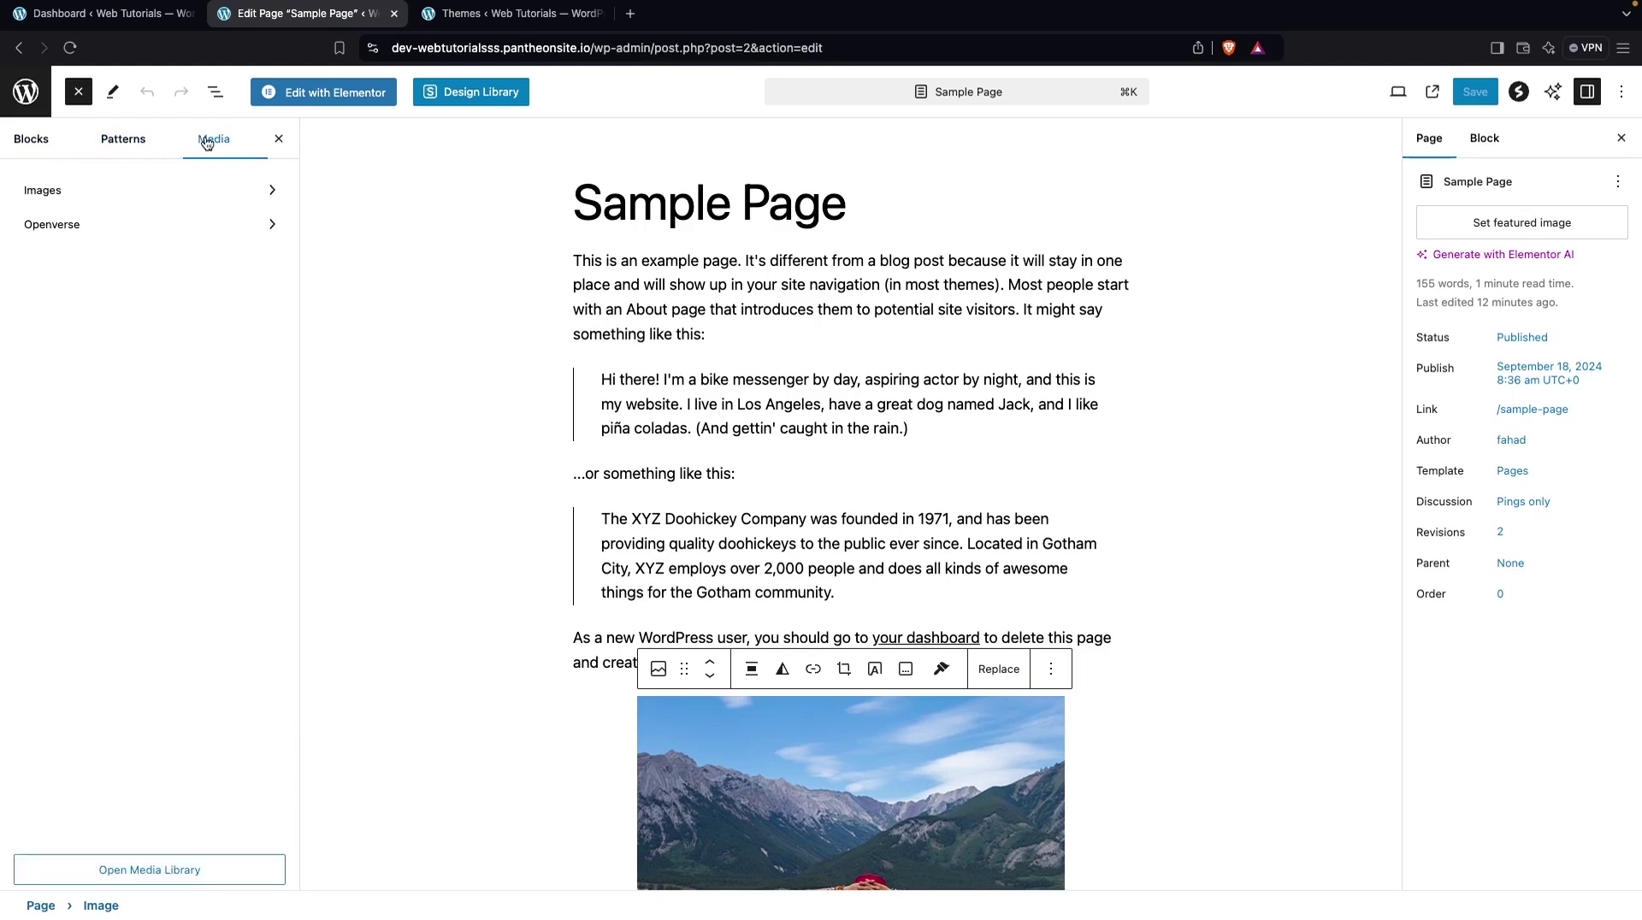
pyautogui.click(28, 146)
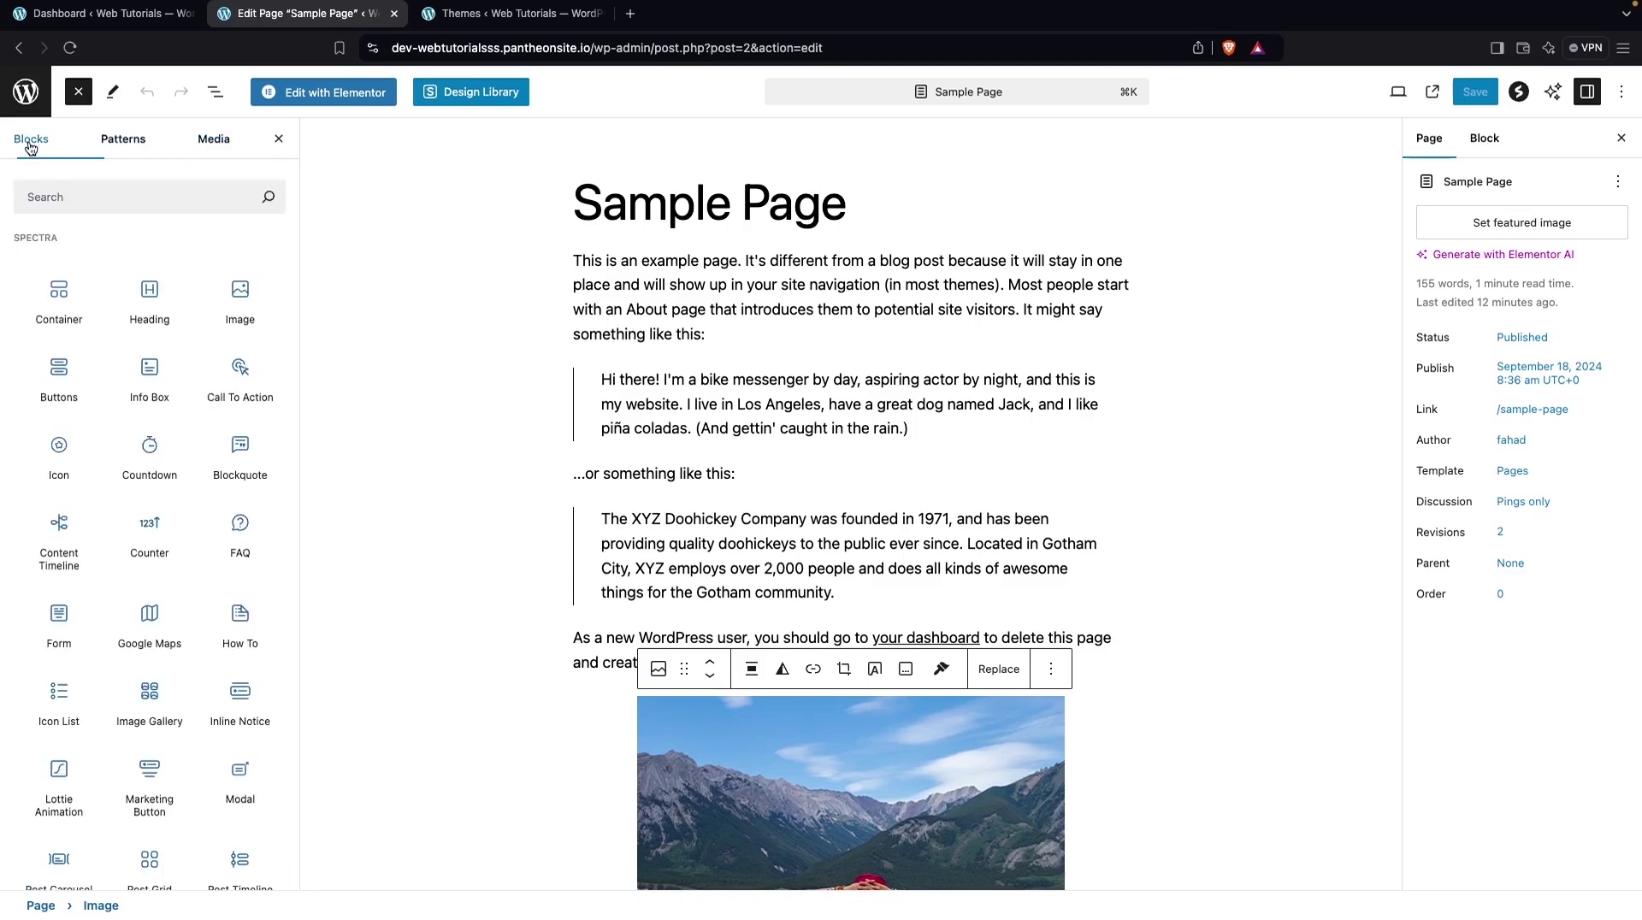
# - Check the Edit and Select tool modes without changing the mode, and view the end of the page
pyautogui.click(112, 93)
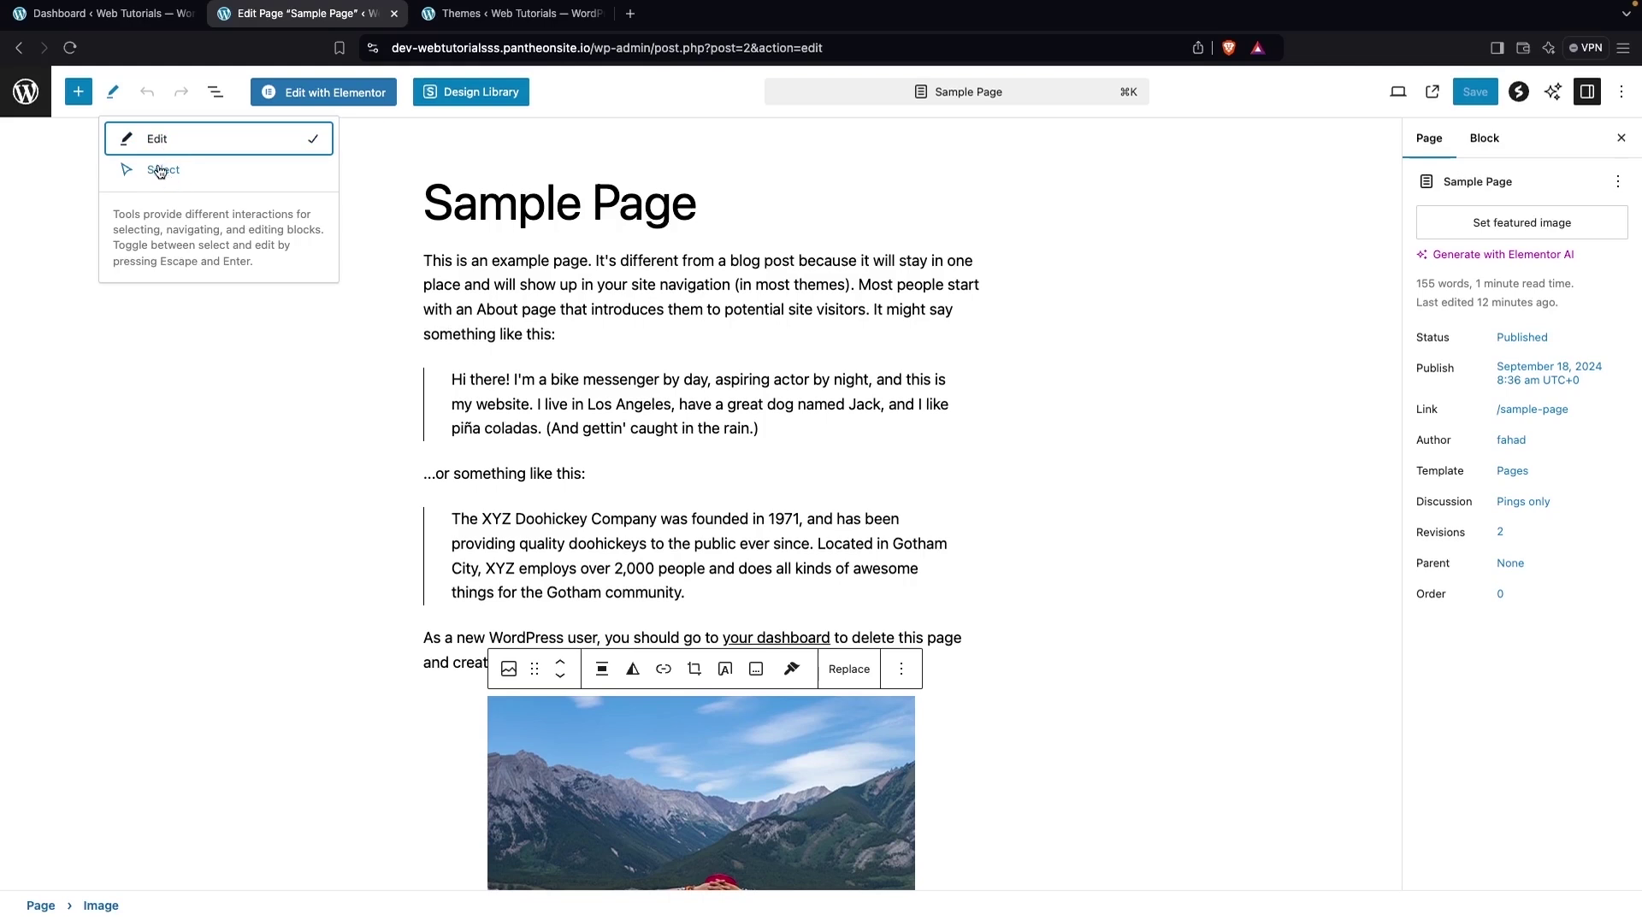
pyautogui.click(87, 147)
pyautogui.scroll(-8, 87, 147)
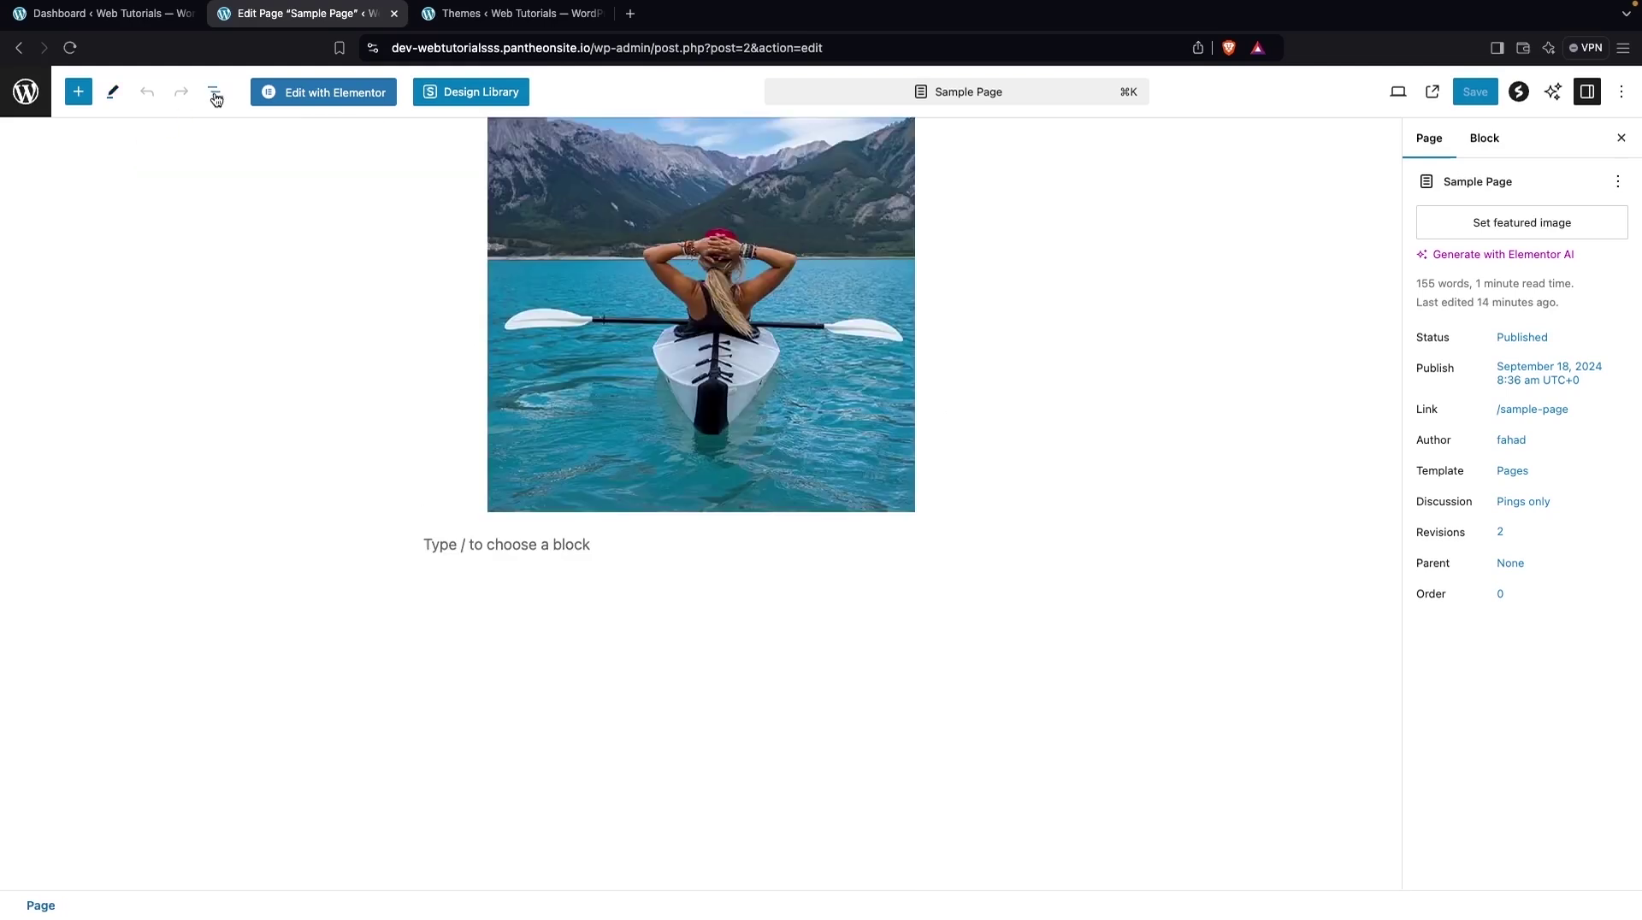
# - Select the kayak image block in the page's block list and try moving it up one position and back down
pyautogui.click(214, 92)
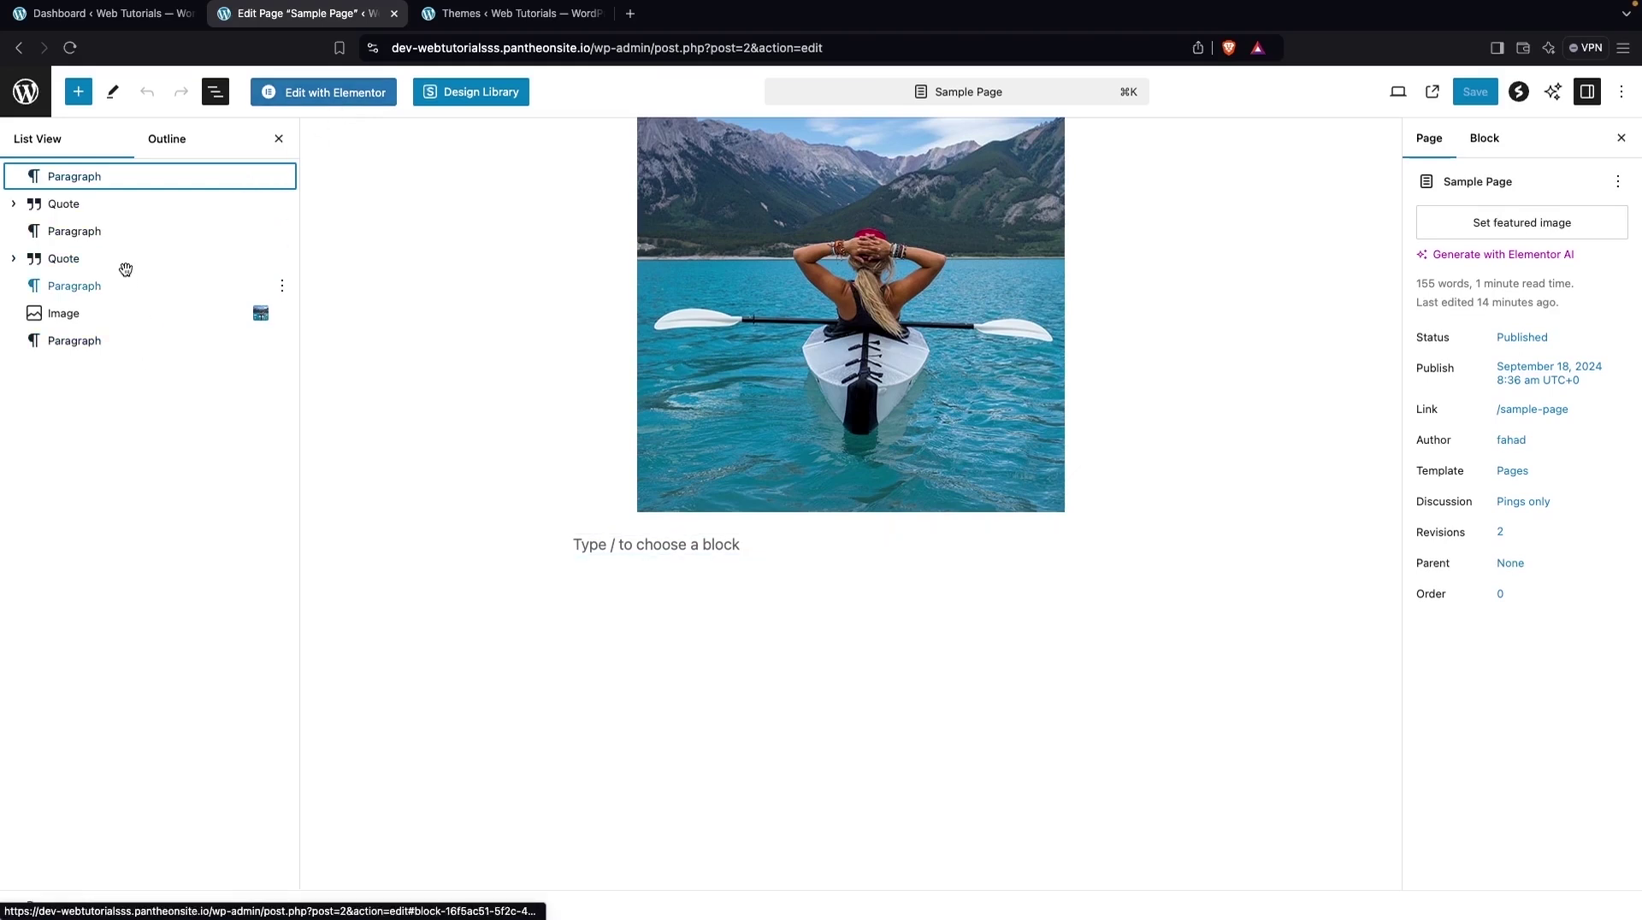
pyautogui.click(104, 316)
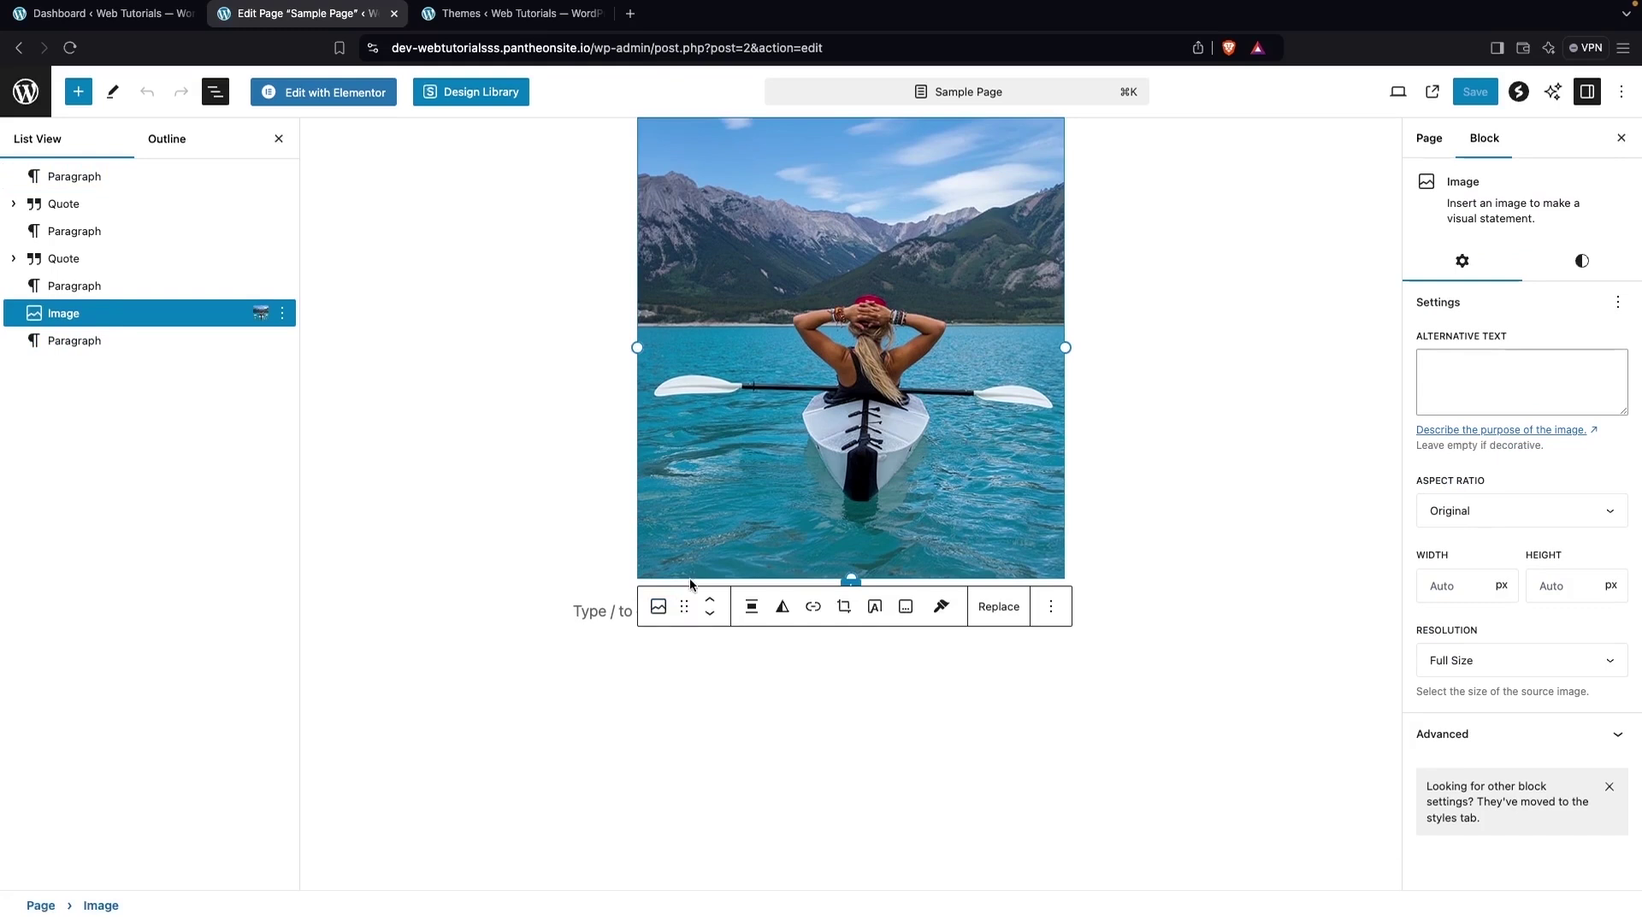
pyautogui.moveTo(687, 608)
pyautogui.mouseDown()
pyautogui.moveTo(678, 260)
pyautogui.moveTo(666, 415)
pyautogui.moveTo(665, 340)
pyautogui.moveTo(676, 582)
pyautogui.moveTo(620, 182)
pyautogui.moveTo(610, 374)
pyautogui.moveTo(654, 660)
pyautogui.moveTo(678, 661)
pyautogui.moveTo(689, 603)
pyautogui.mouseUp()
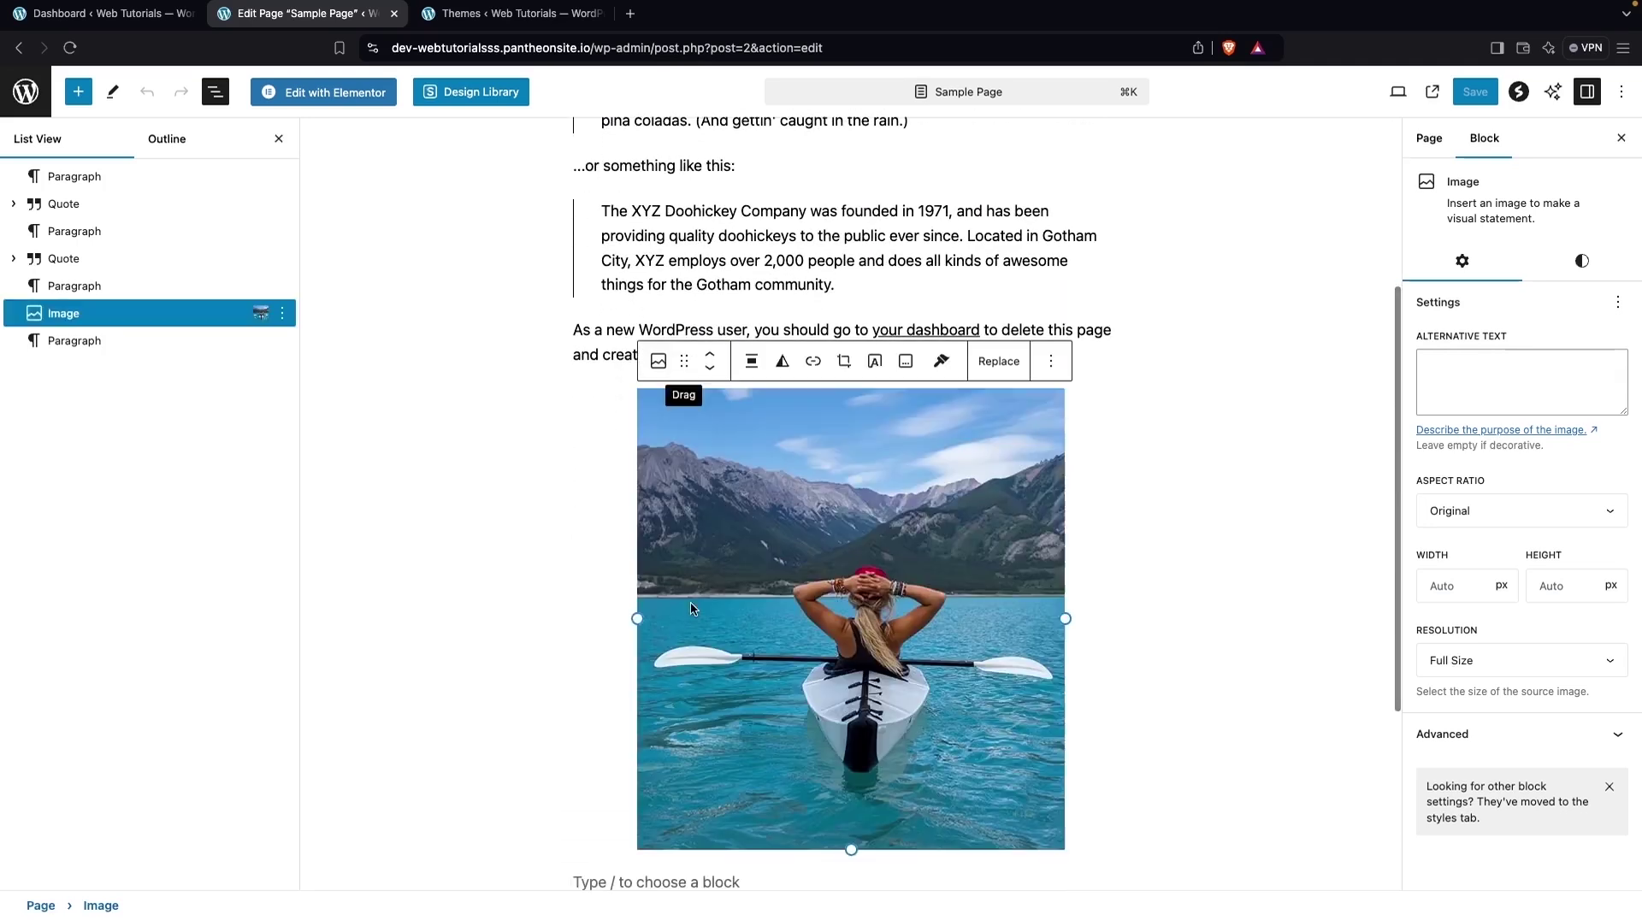
pyautogui.click(711, 358)
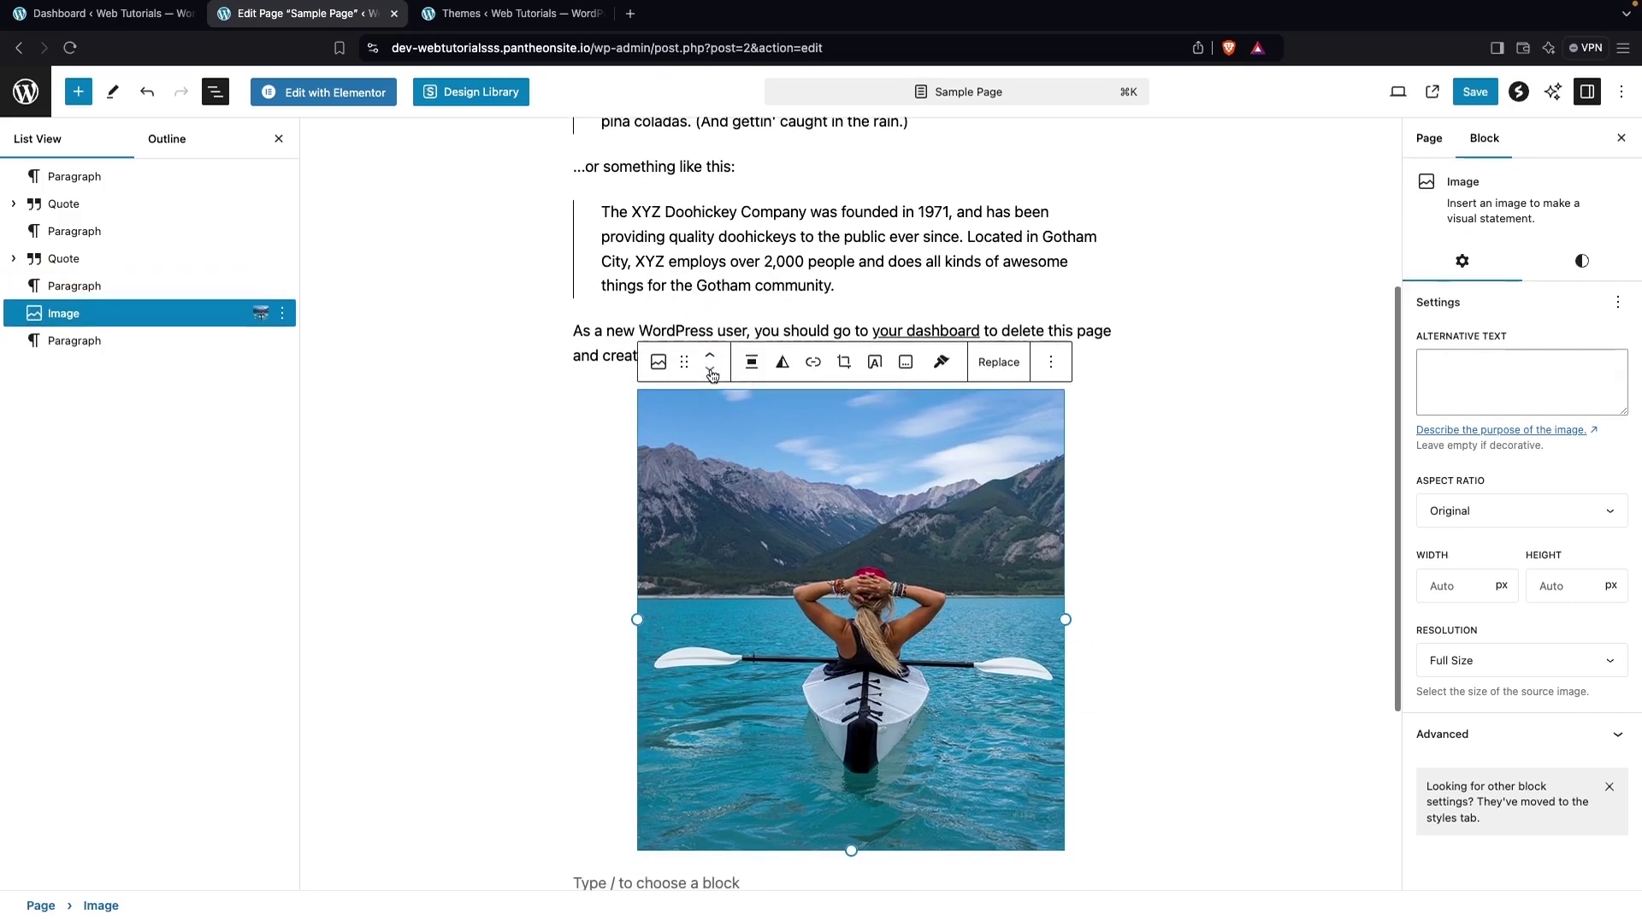
# - Review the image's alignment and link options, and try the purple-and-yellow duotone filter before clearing it
pyautogui.click(752, 363)
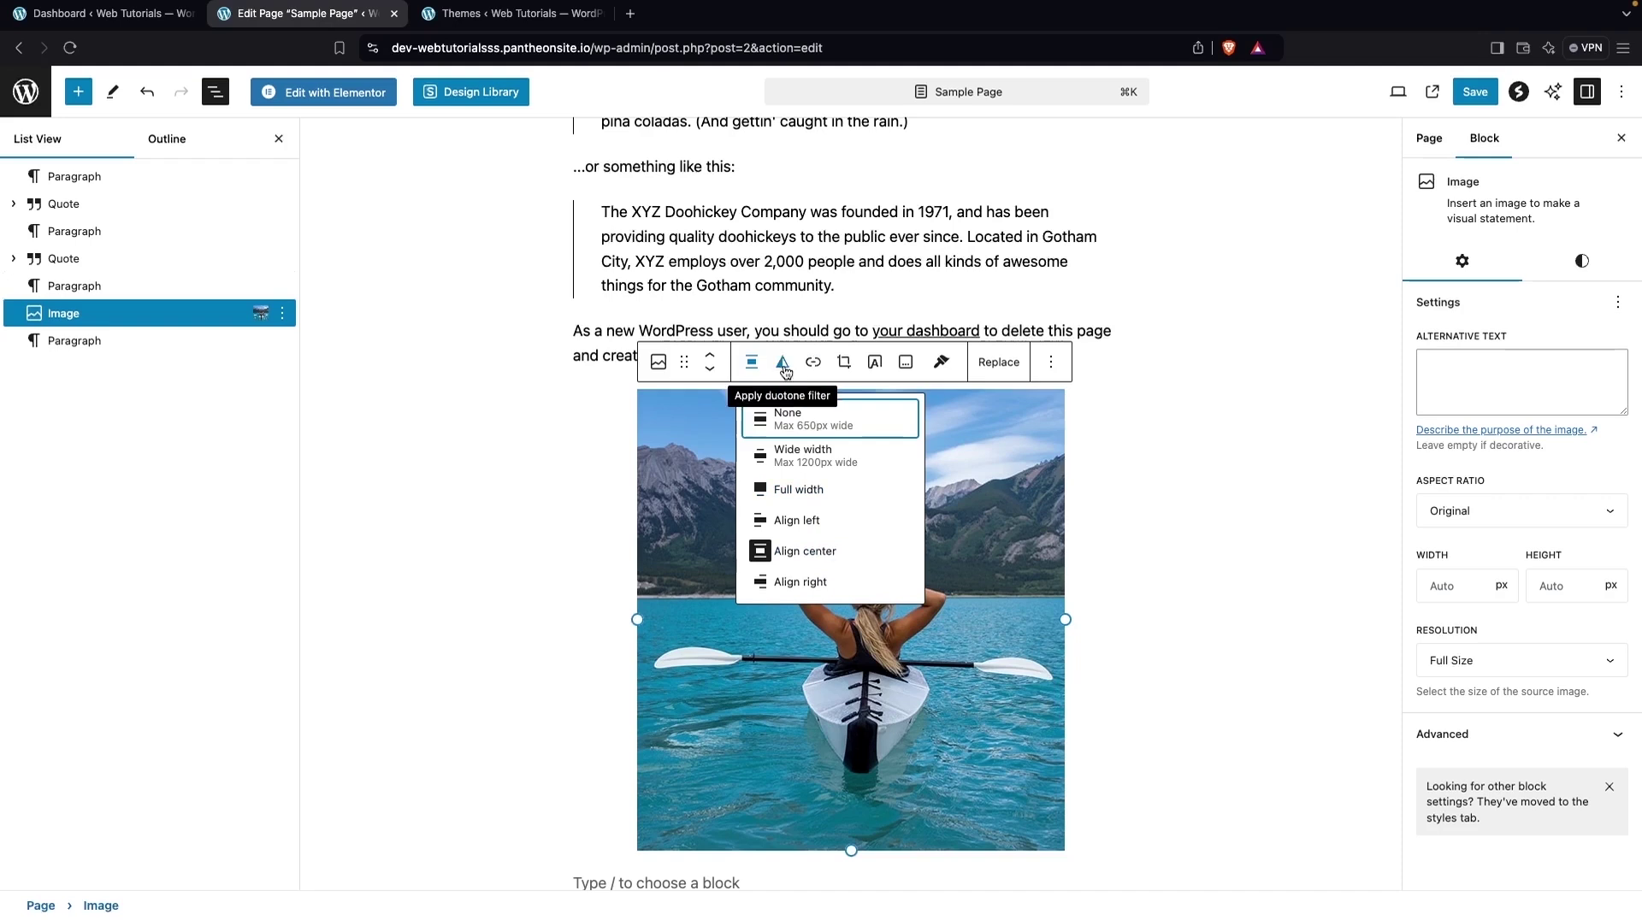
pyautogui.click(785, 371)
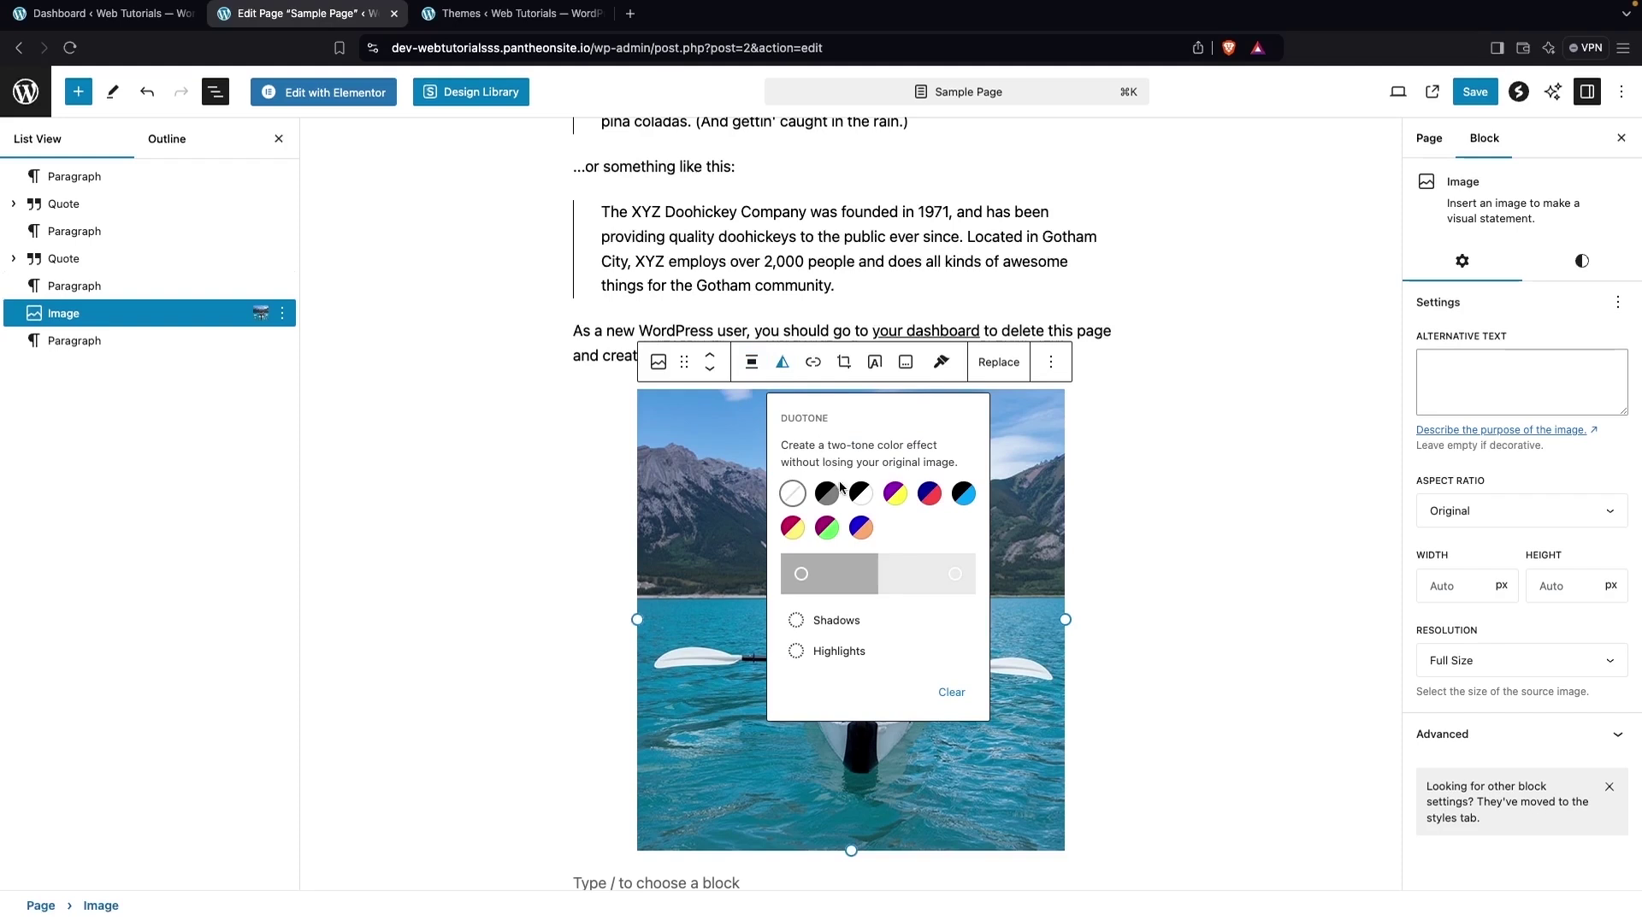
pyautogui.click(893, 494)
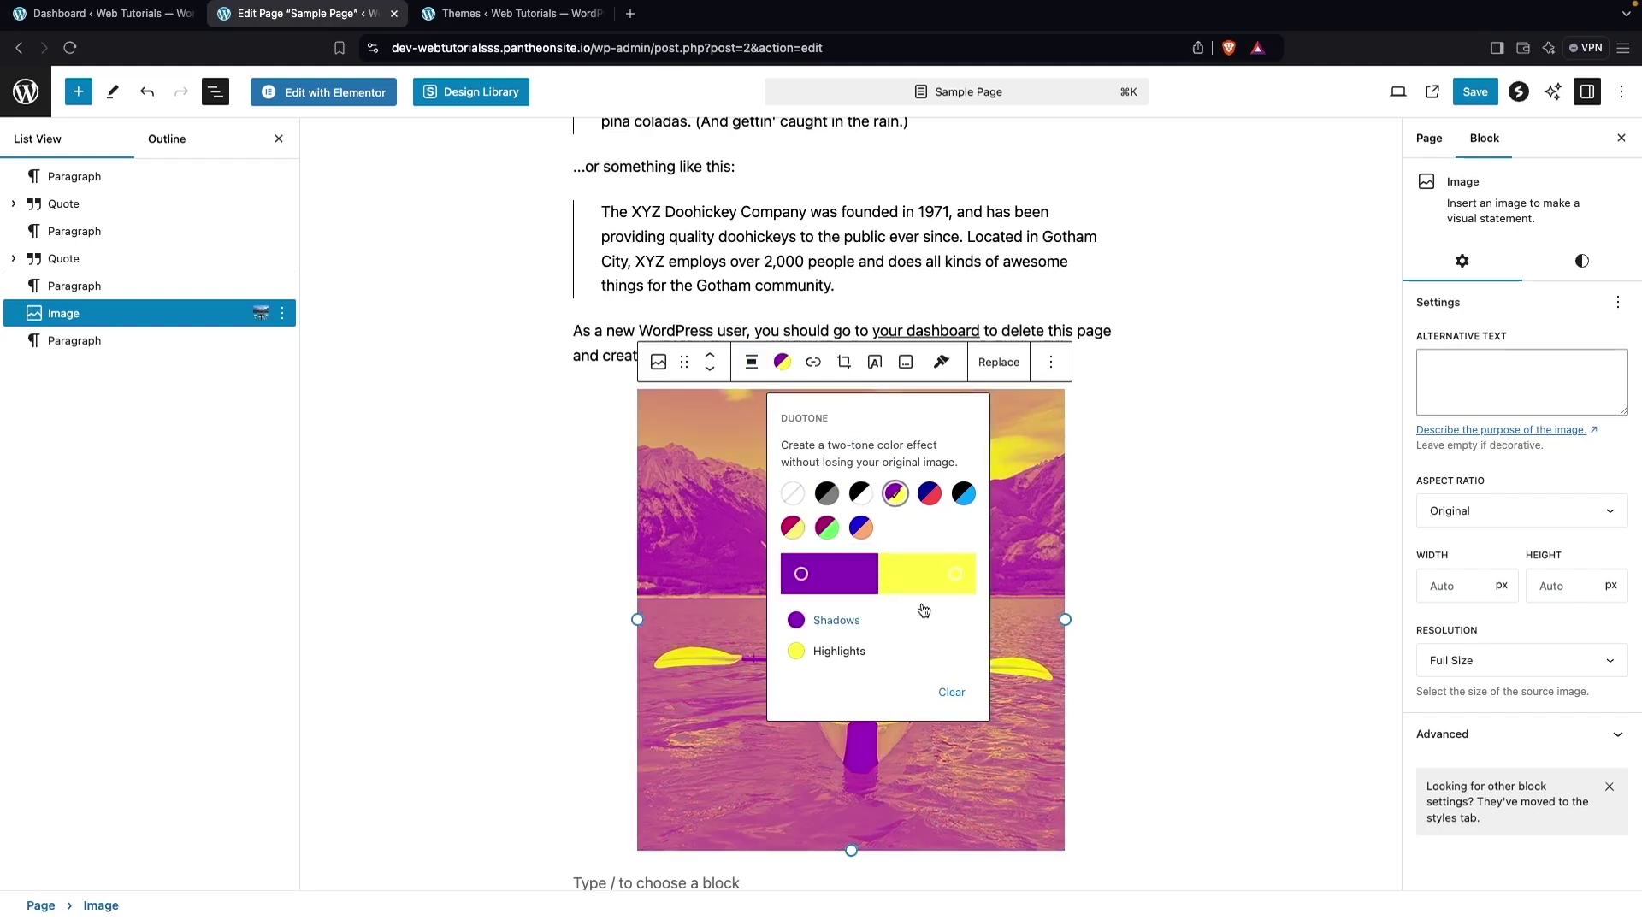
pyautogui.click(953, 692)
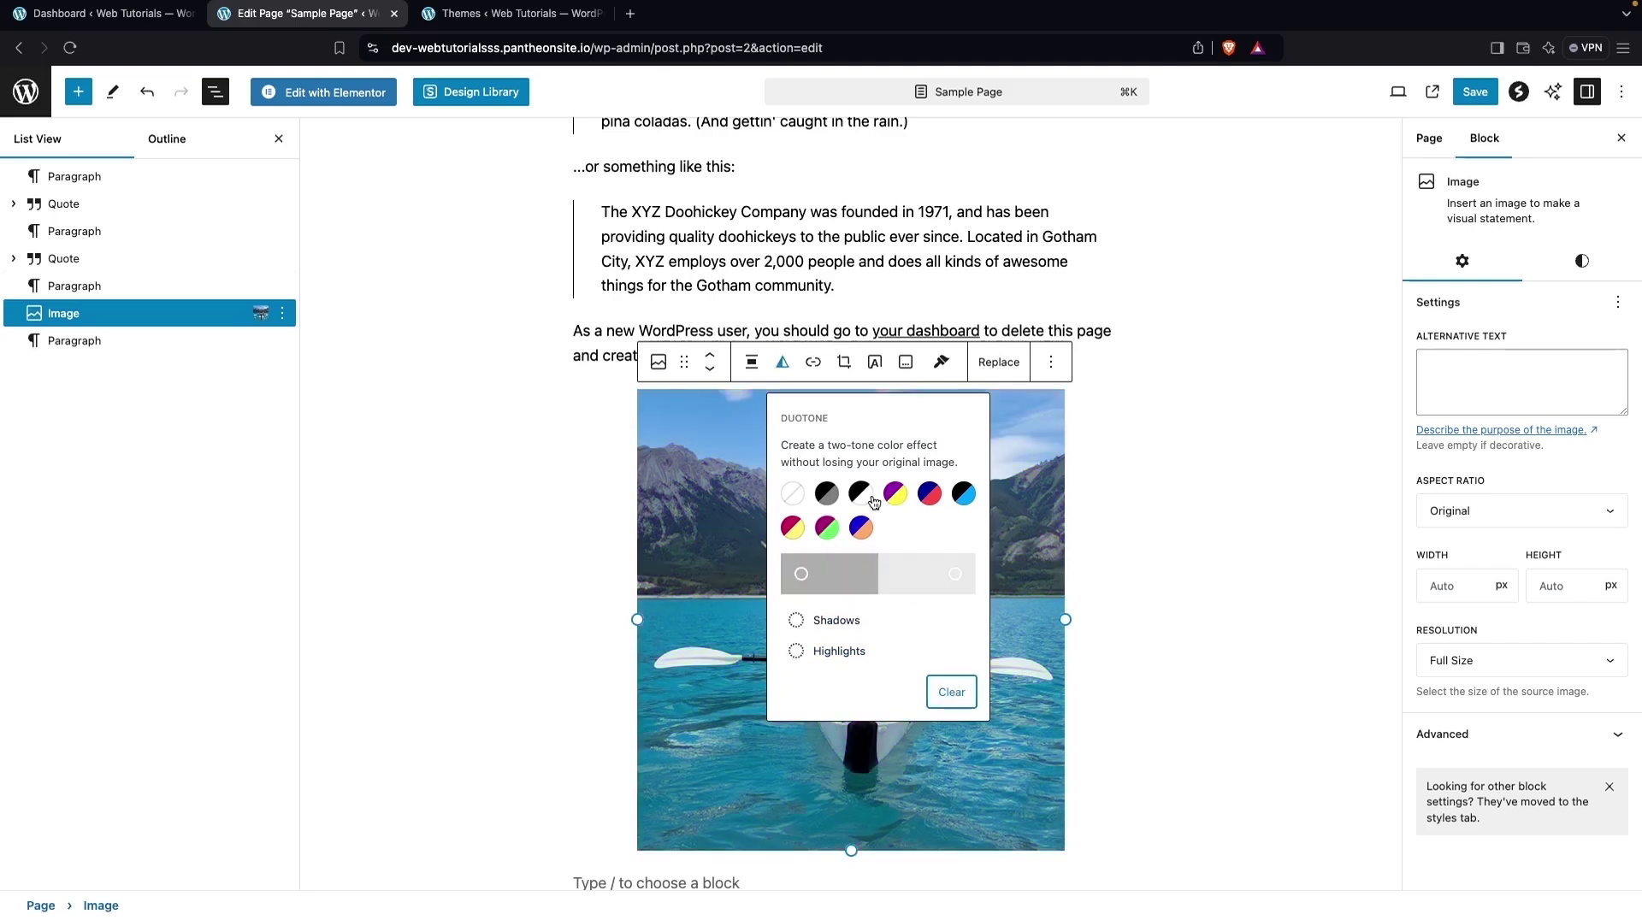
pyautogui.click(813, 363)
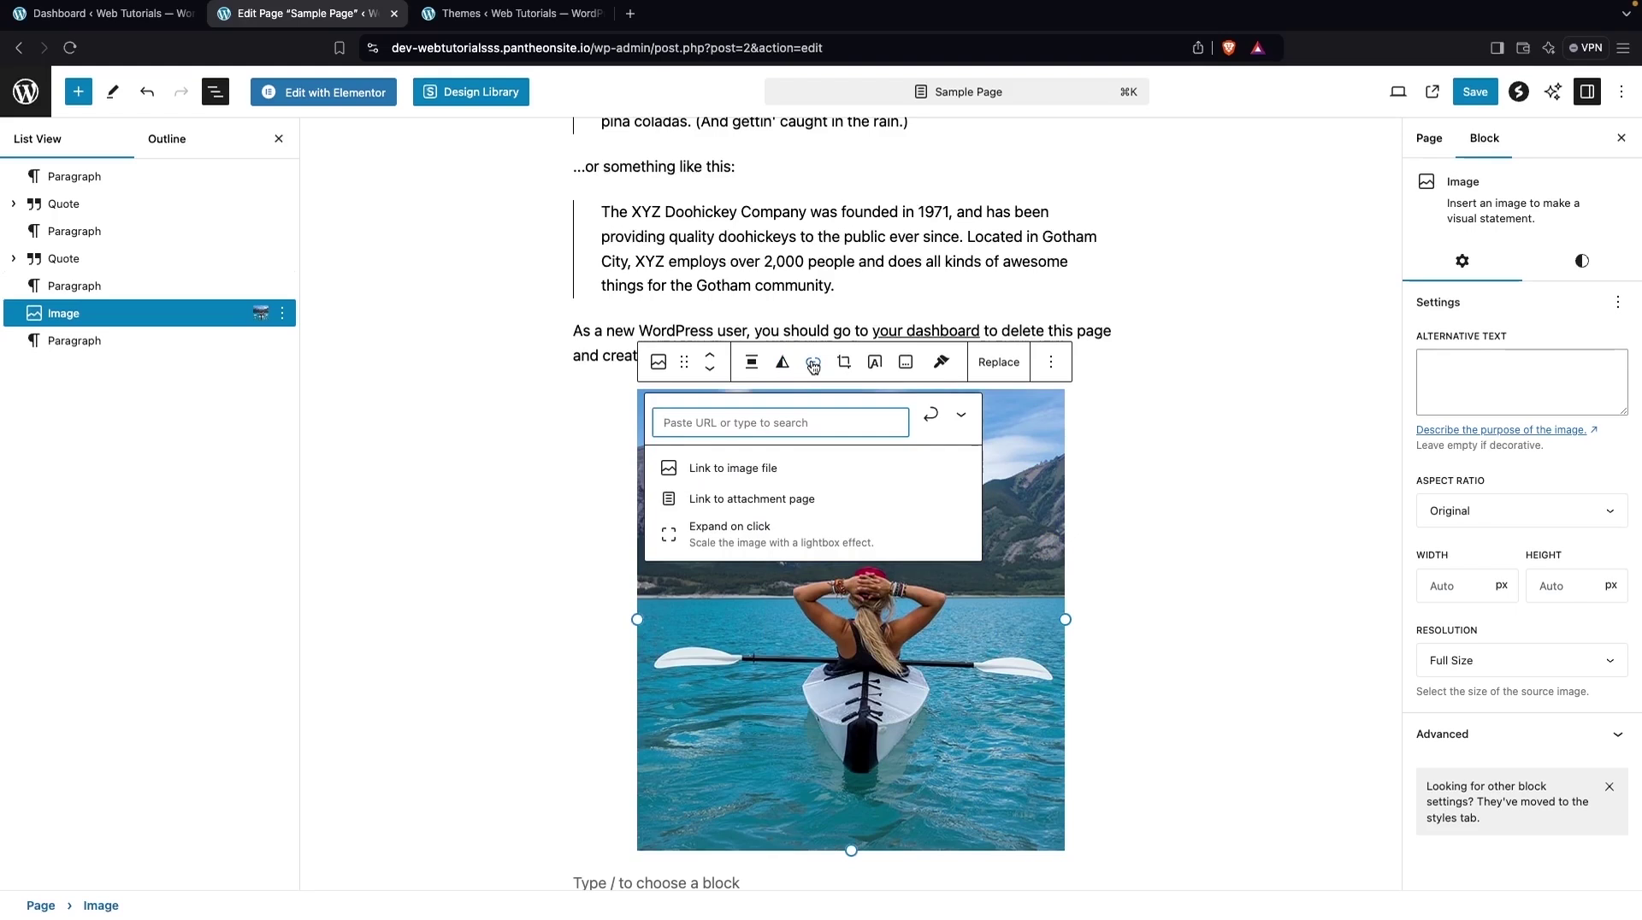
# - Add a text overlay reading "Surfing" to the kayak image, turning it into a Cover block
pyautogui.click(877, 368)
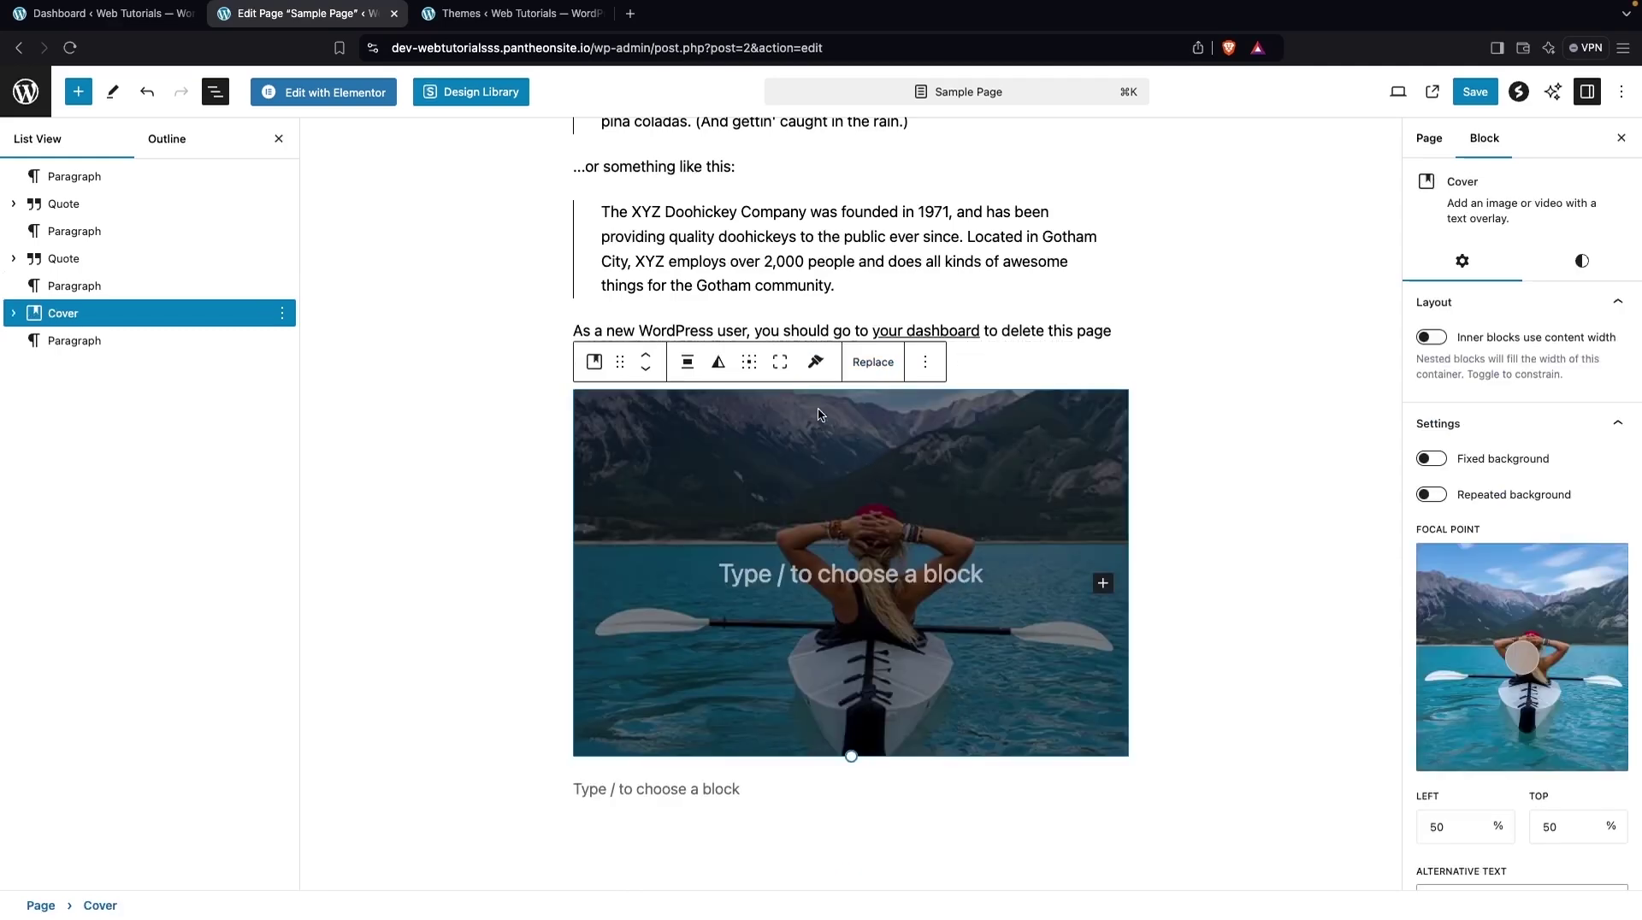
pyautogui.click(890, 584)
pyautogui.write('Surfing')
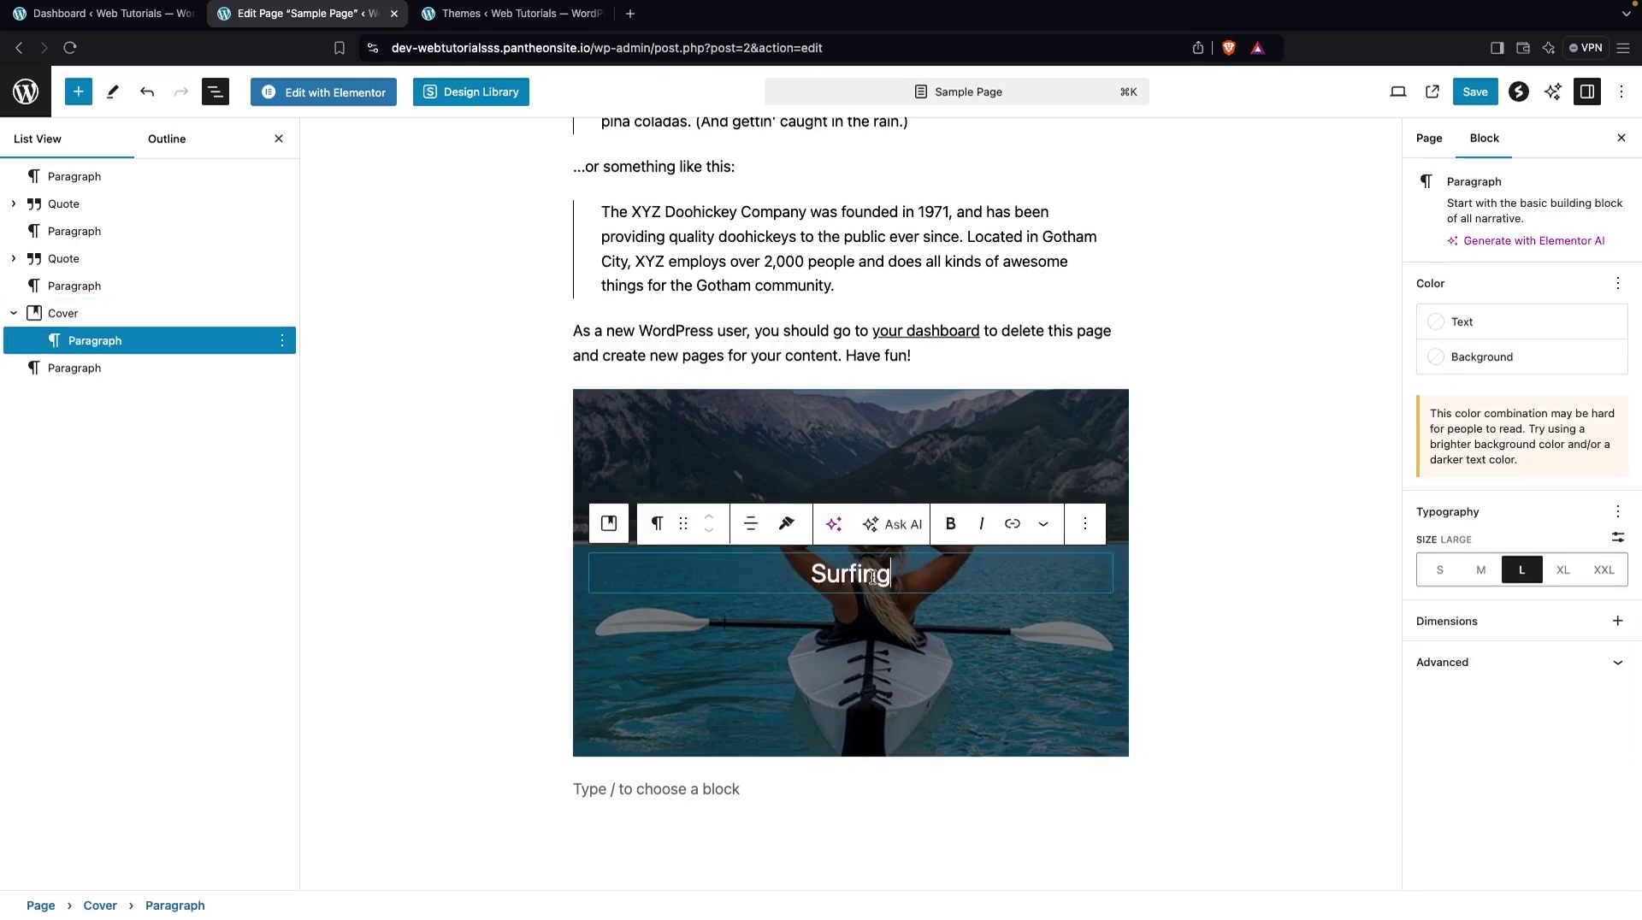
pyautogui.click(914, 631)
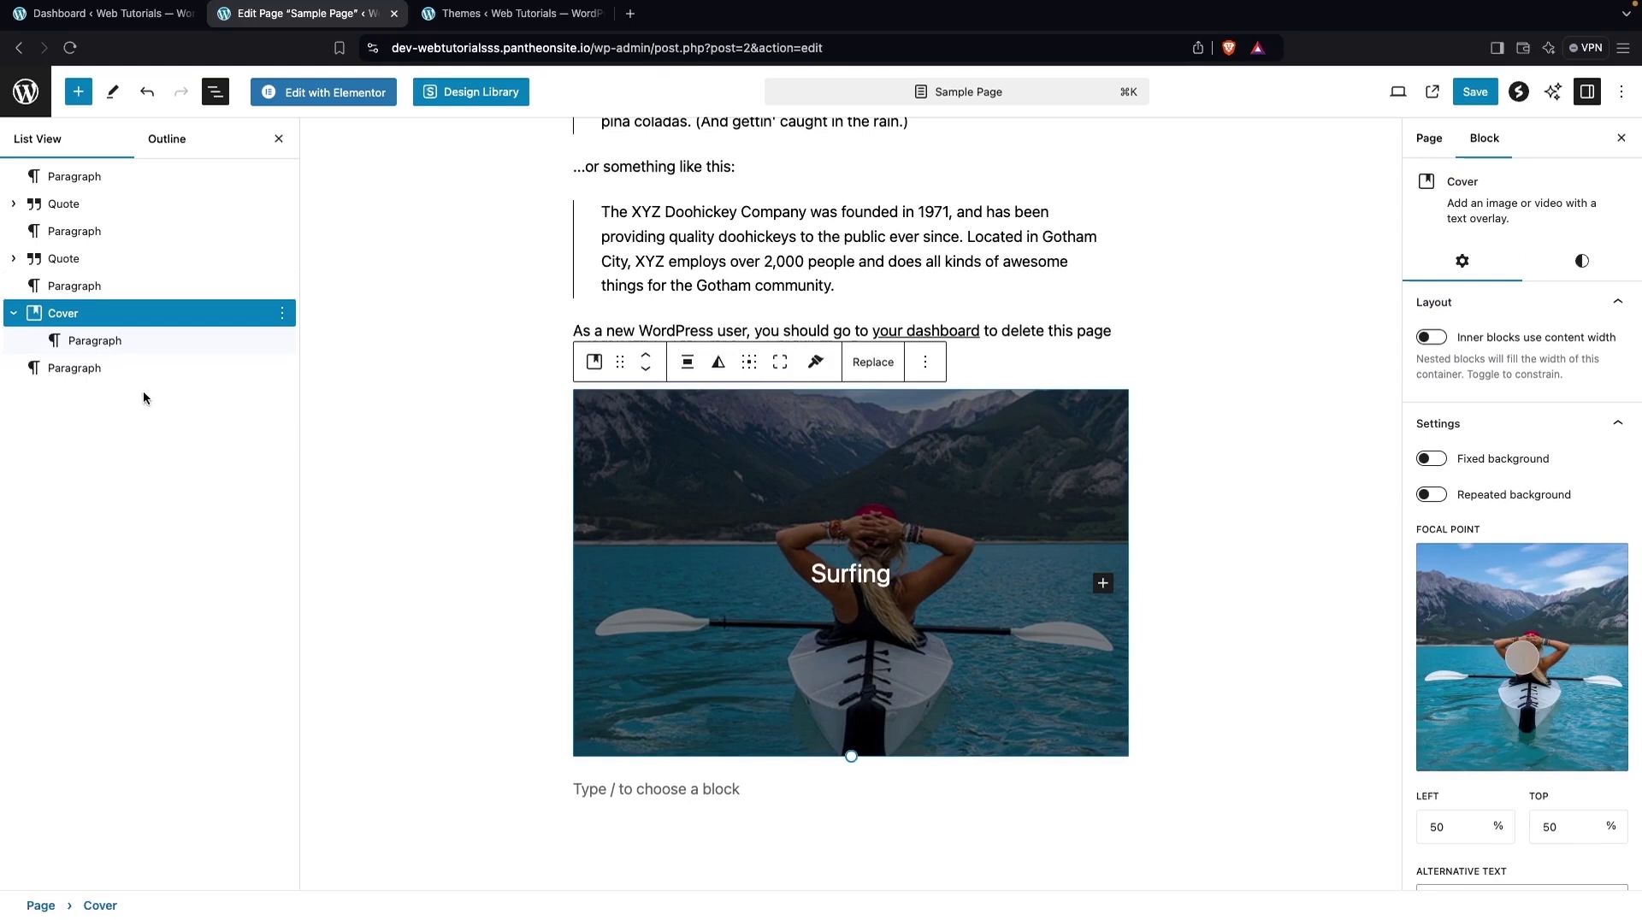
# - Inspect the Cover block and its nested paragraph, and undo the "Surfing" text overlay to restore the plain Image block
pyautogui.click(89, 340)
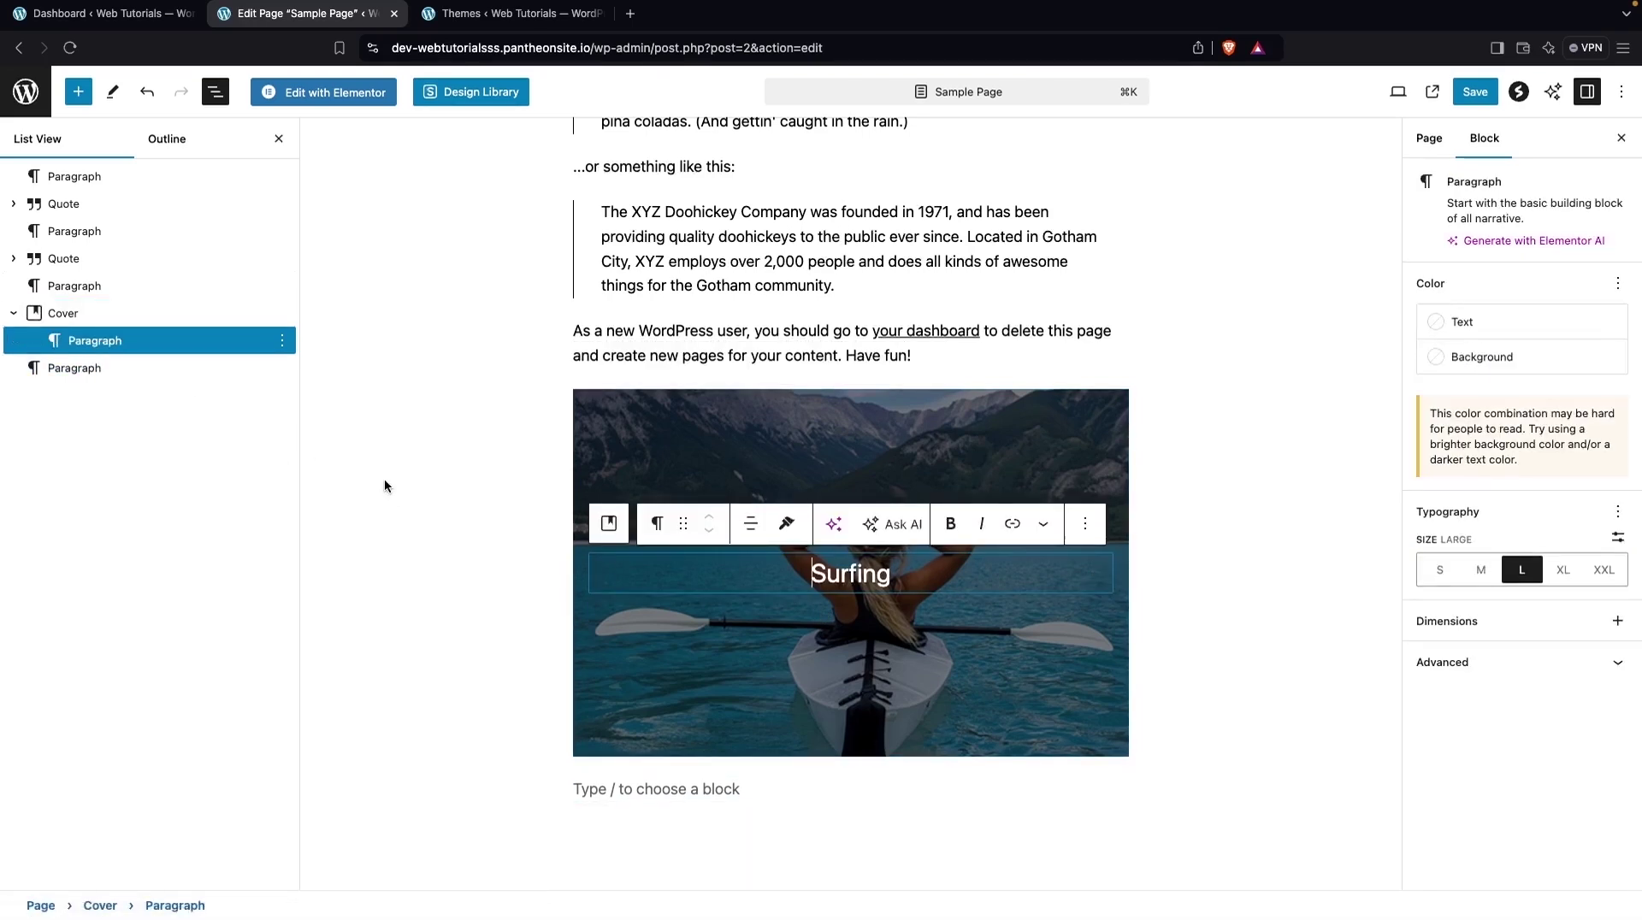
pyautogui.click(385, 480)
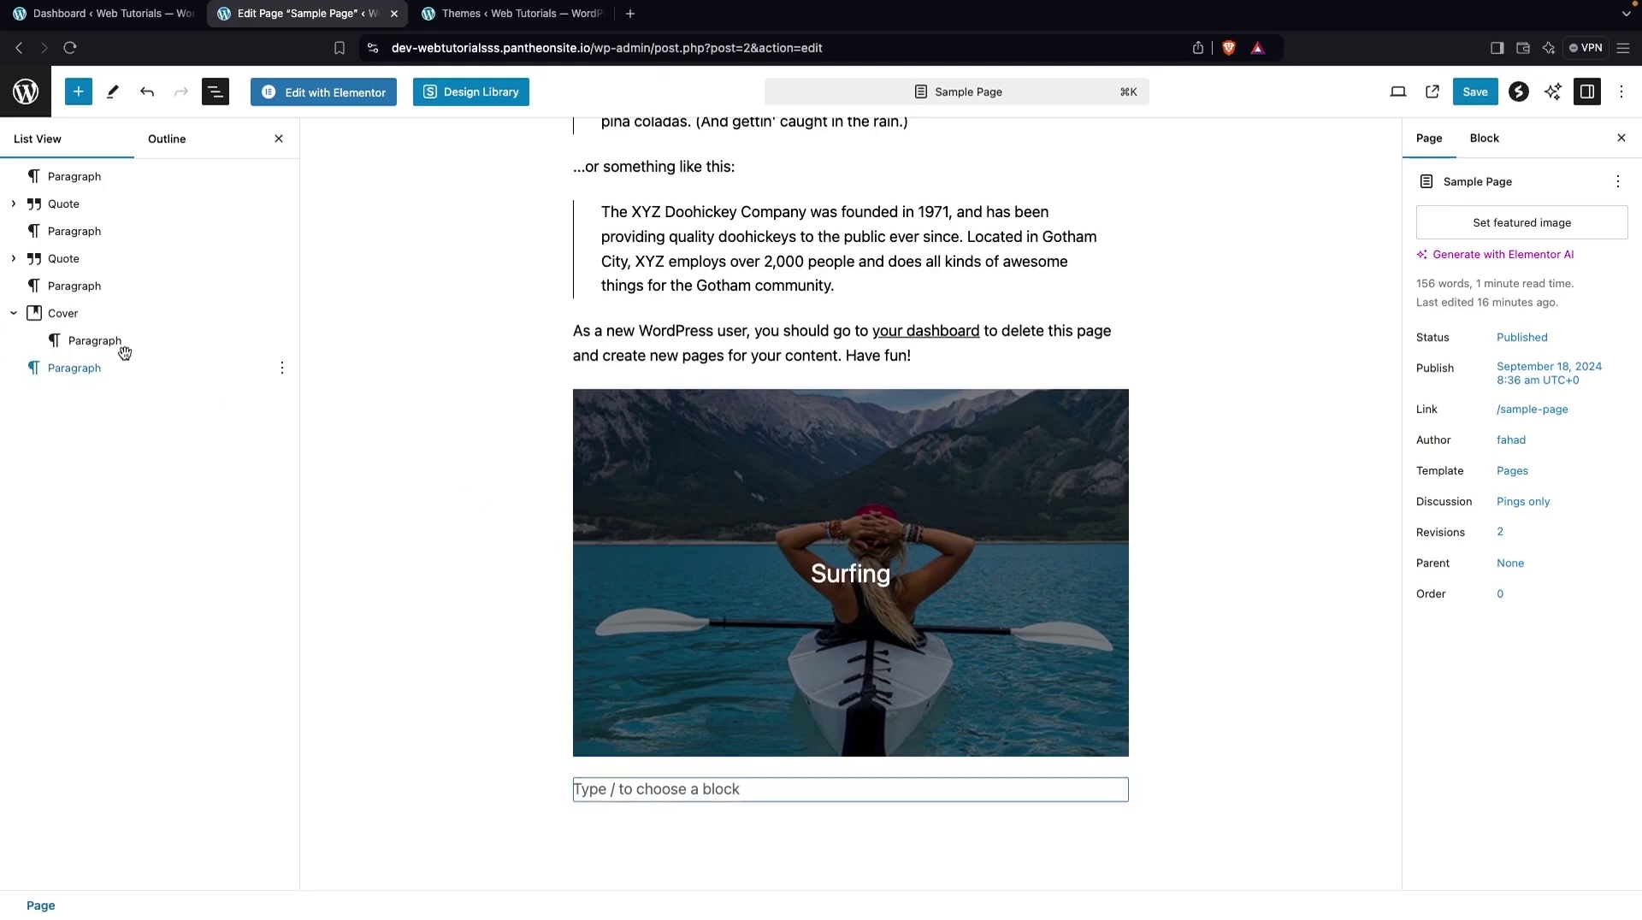
pyautogui.click(62, 315)
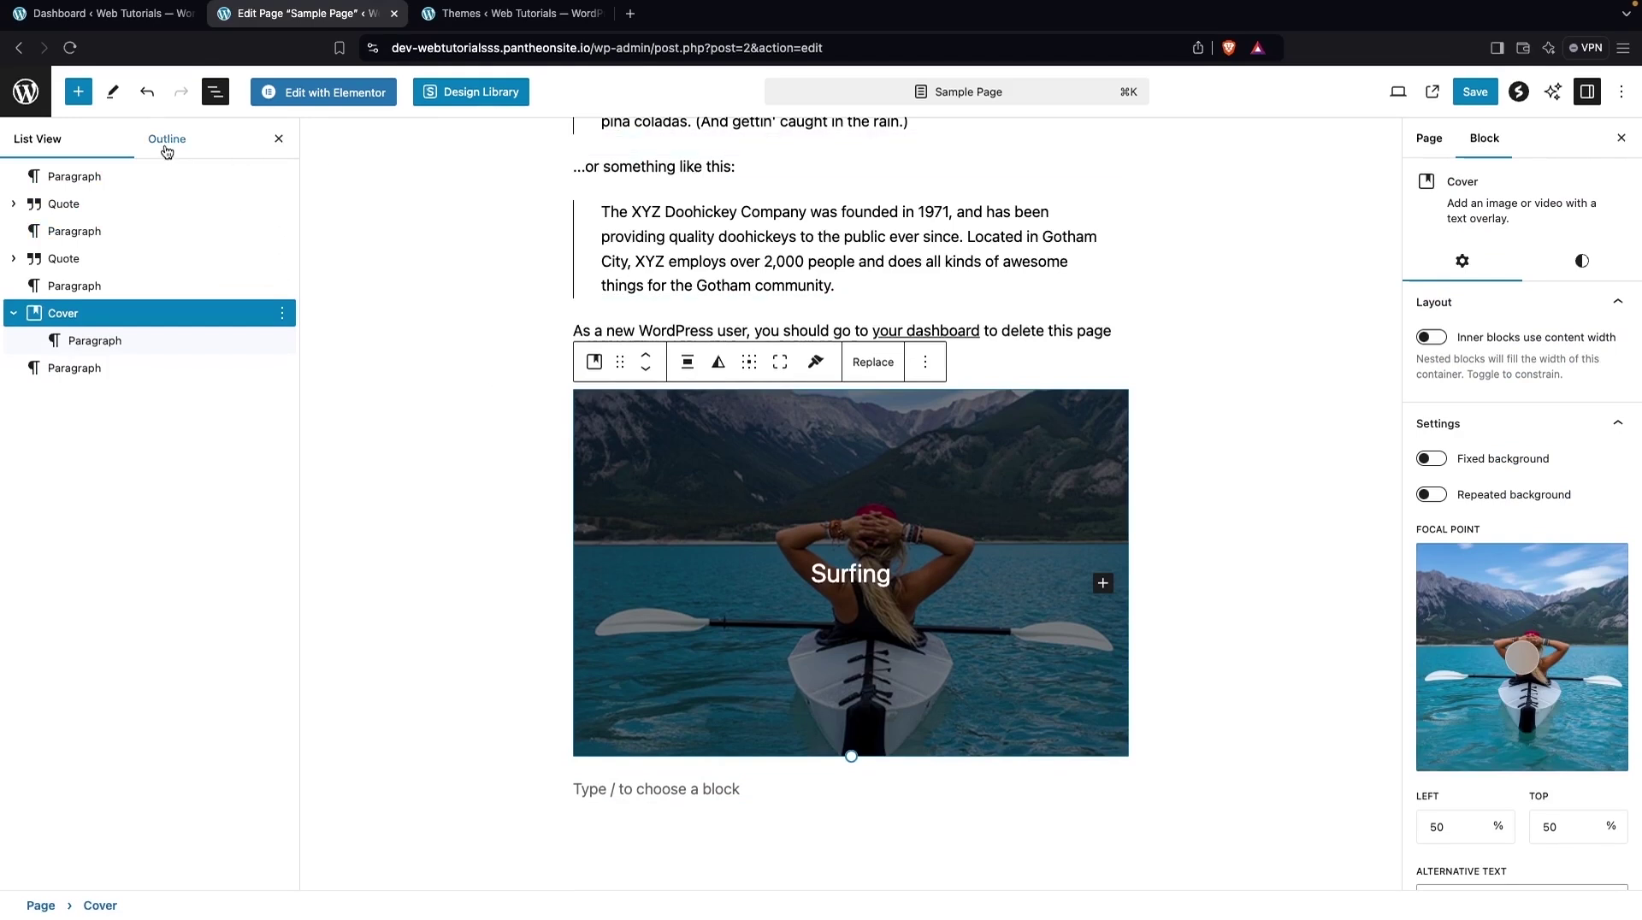
pyautogui.click(156, 100)
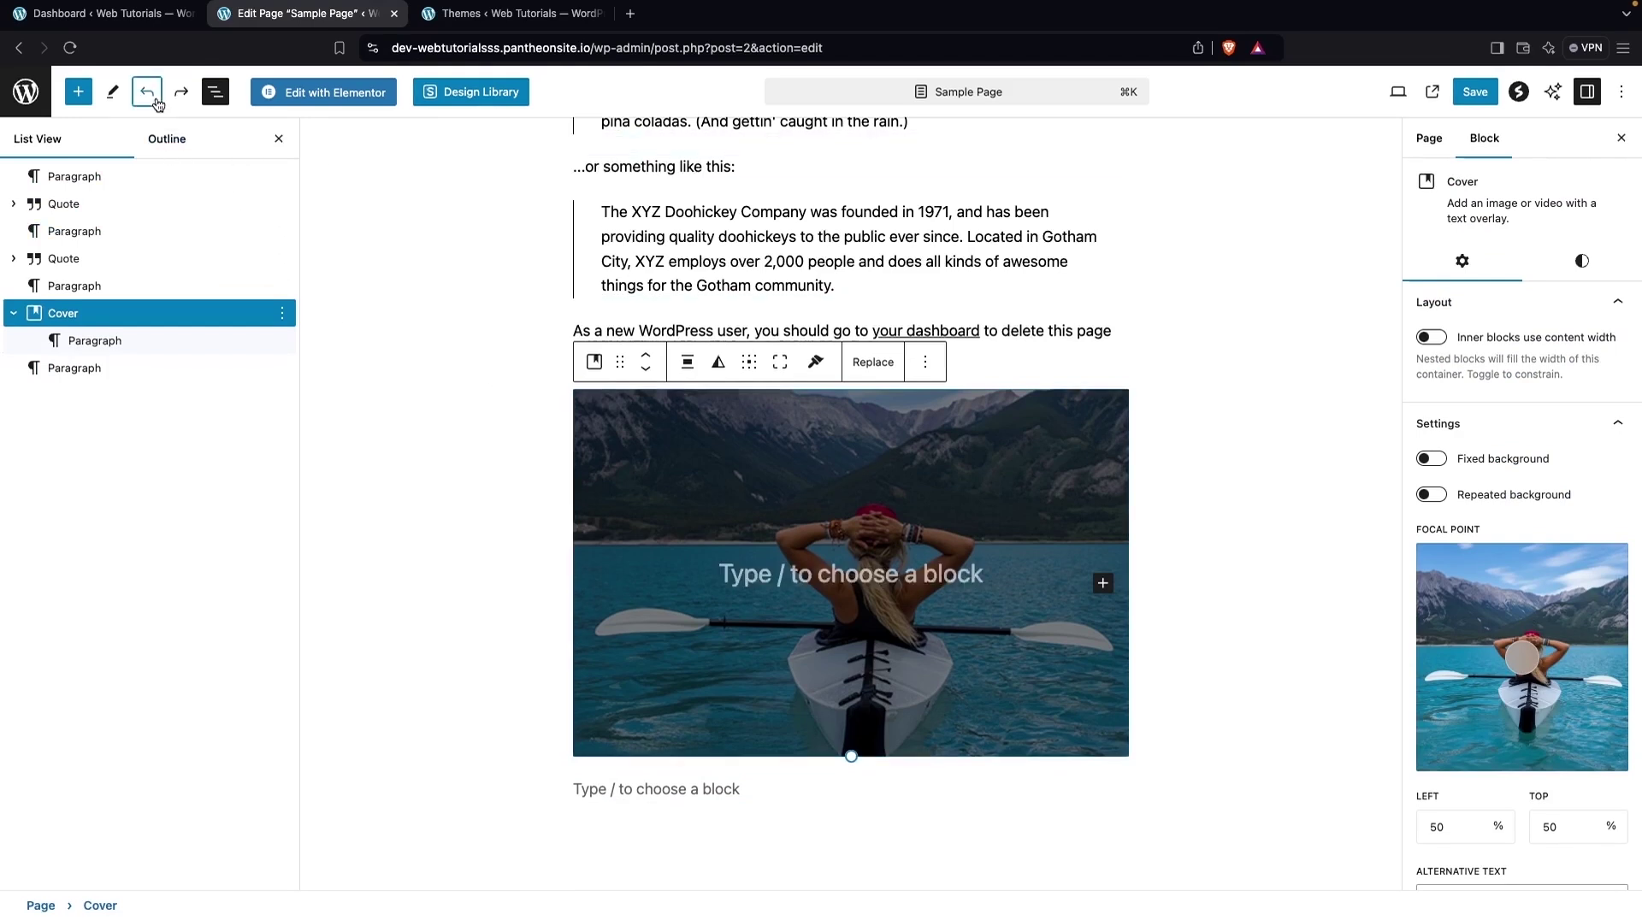
pyautogui.click(157, 100)
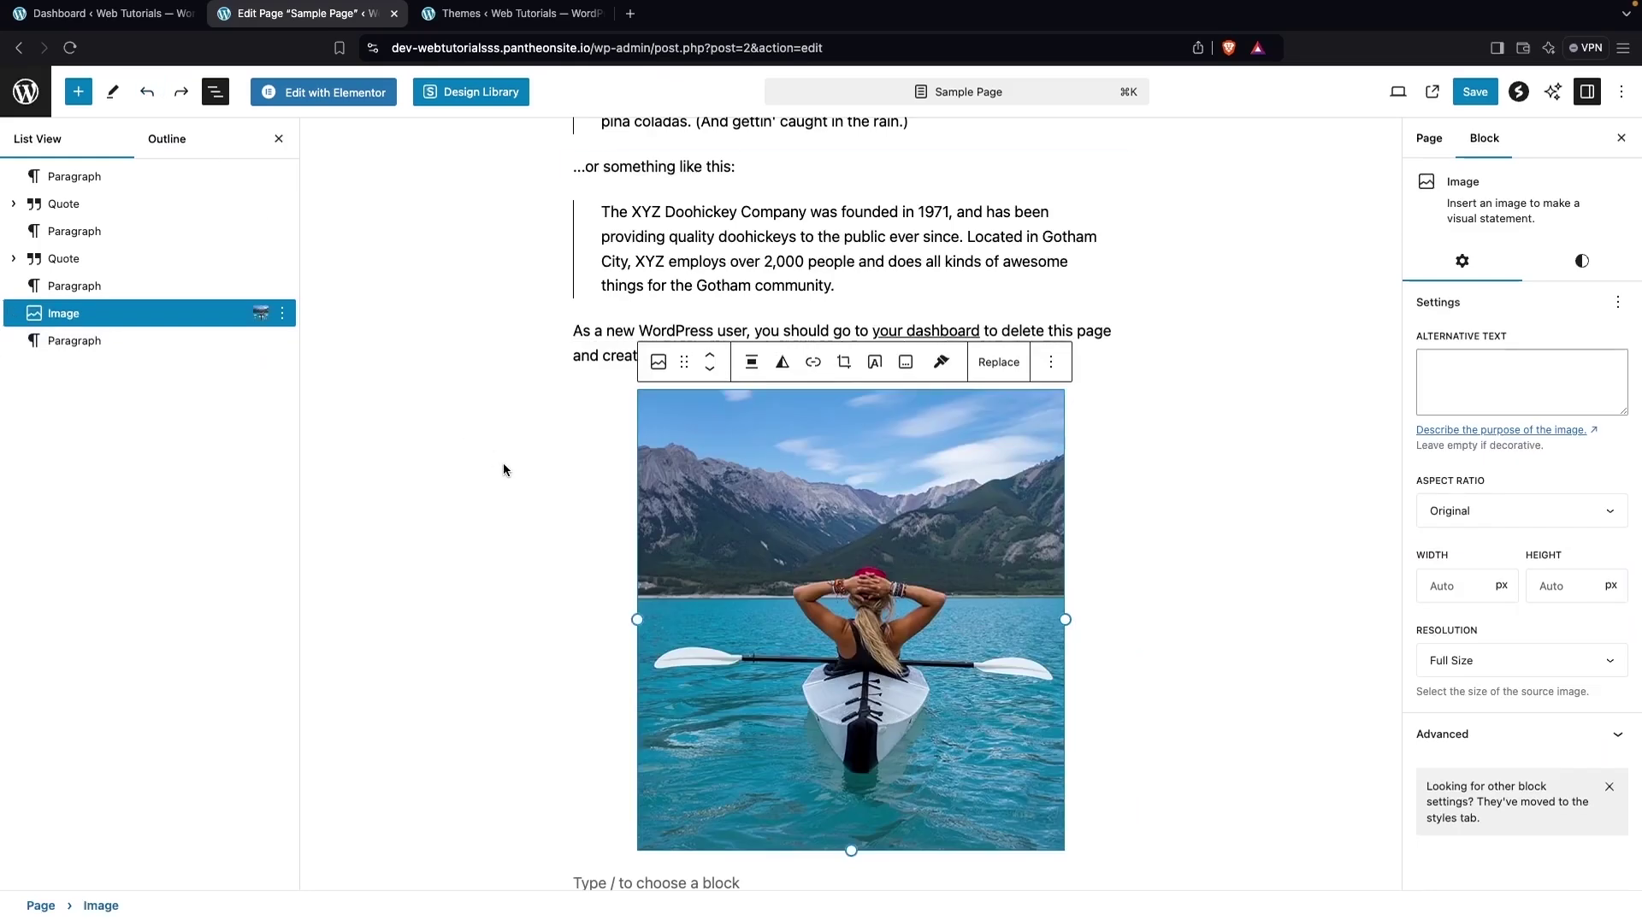
# - Add the caption "Surfing" below the kayak image
pyautogui.click(904, 366)
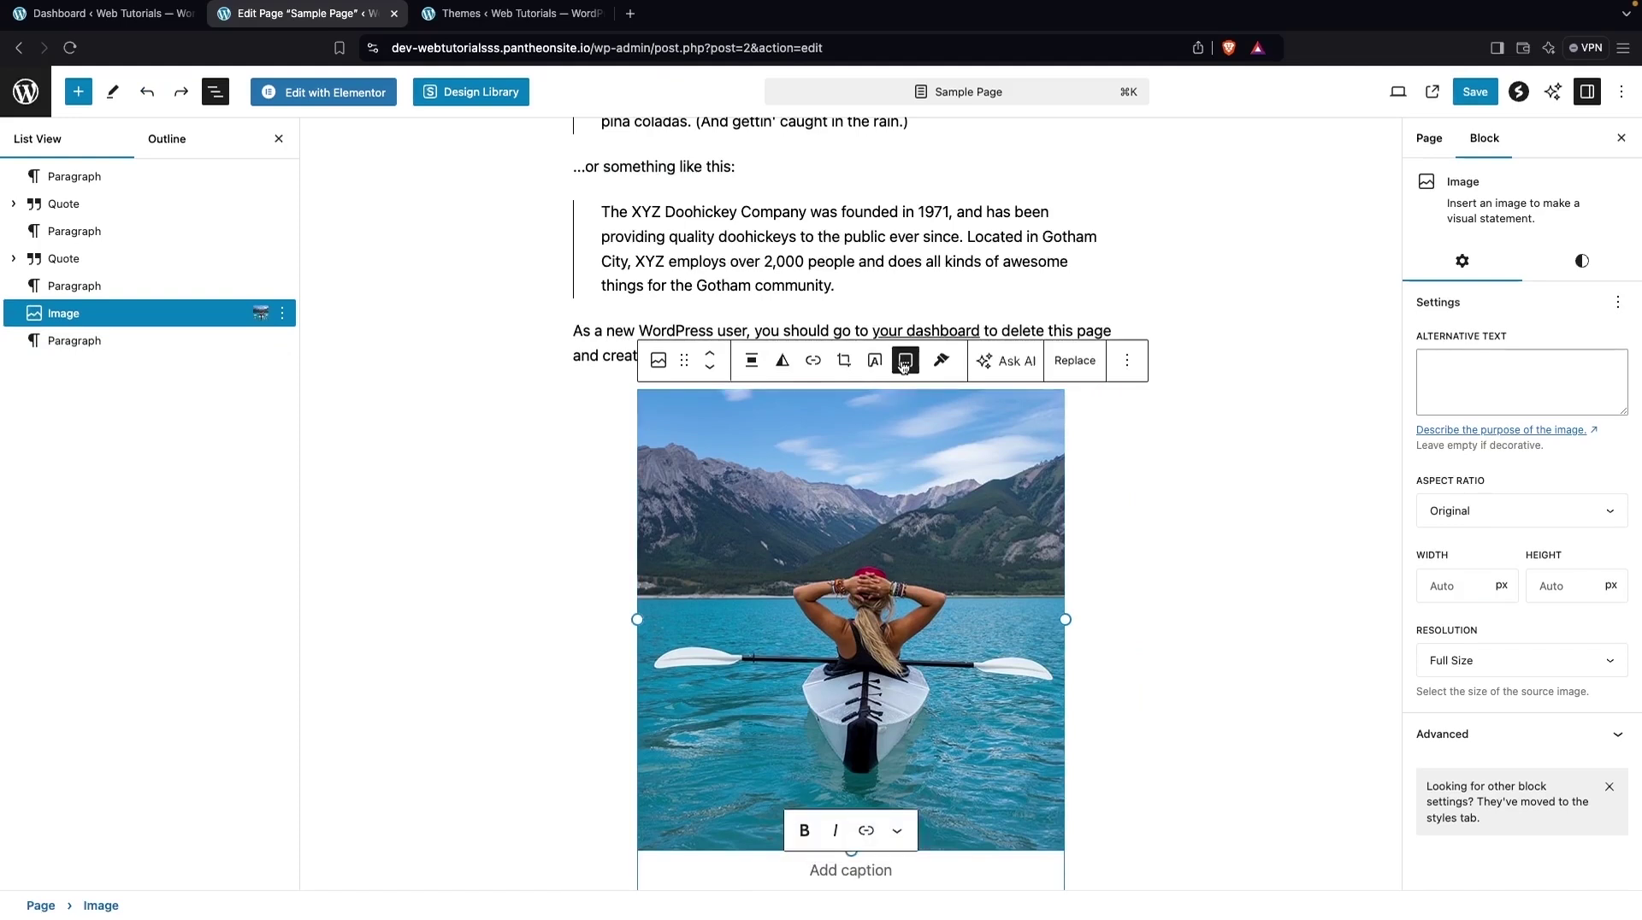
pyautogui.write('Sur')
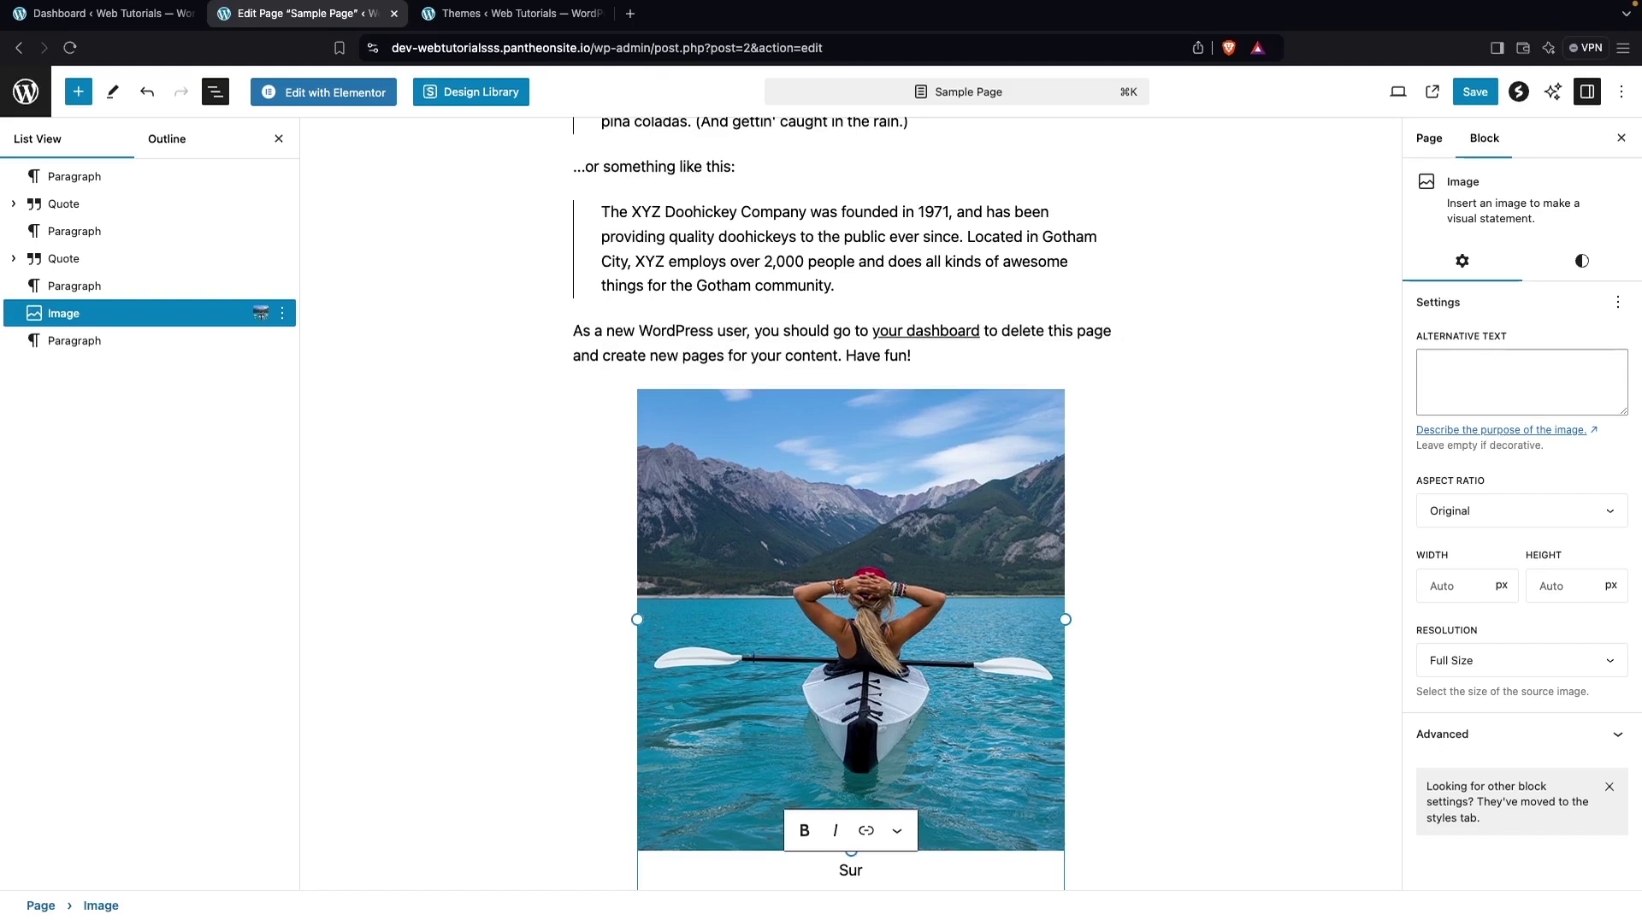
pyautogui.write('fing')
# - Review the kayak image's copy and paste style choices, its media replacement choices and its further block options
pyautogui.click(941, 360)
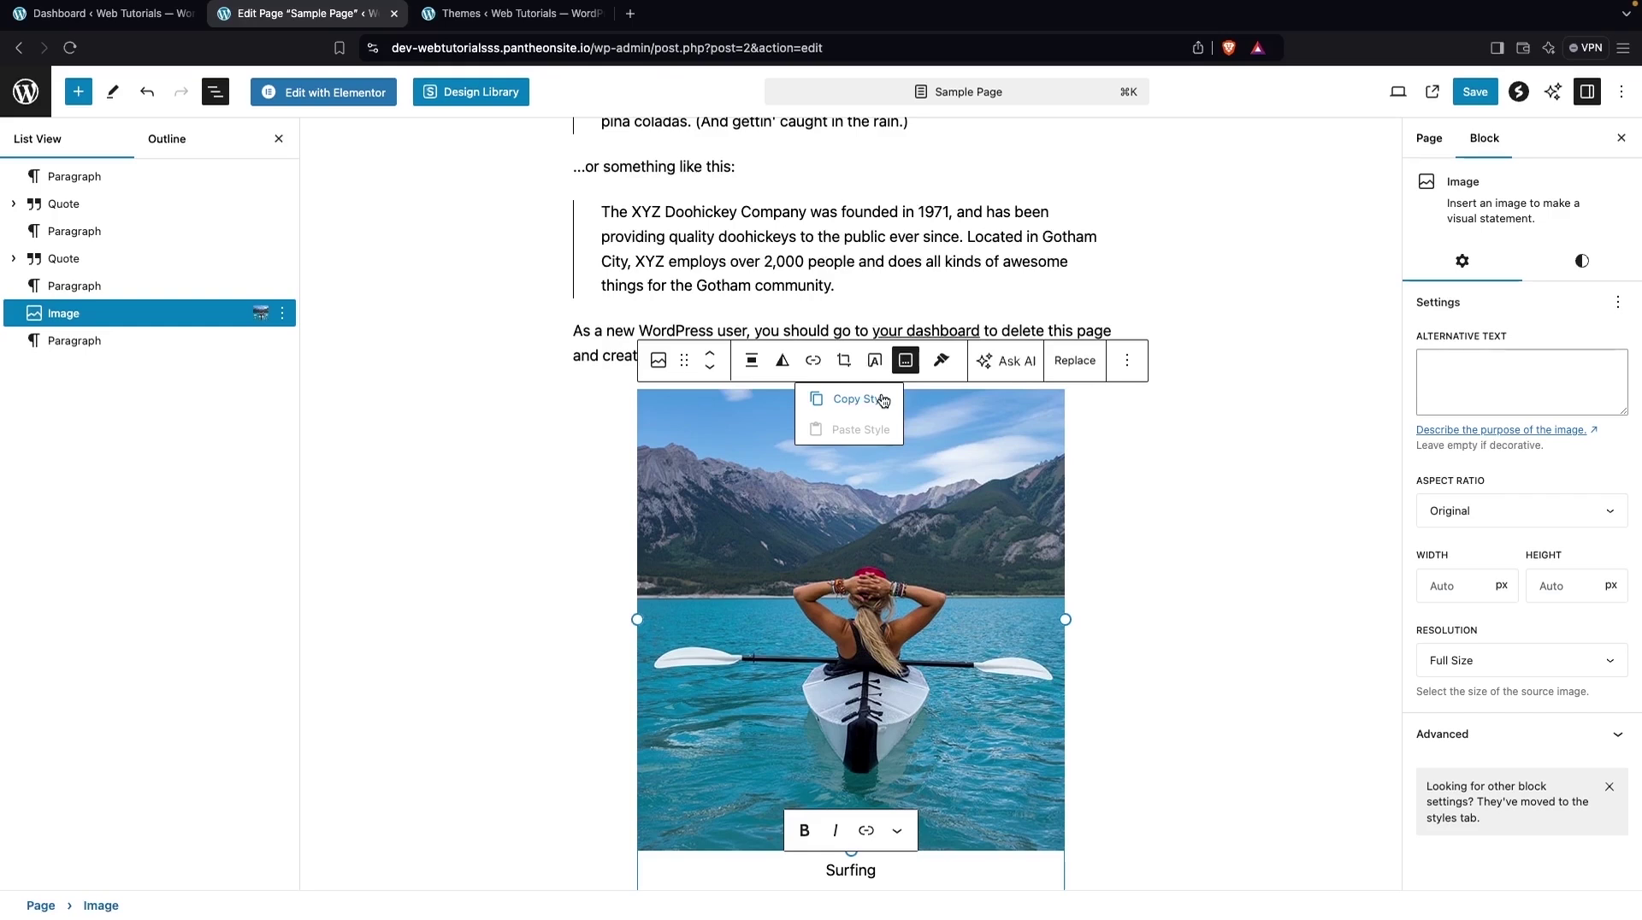
pyautogui.click(1075, 364)
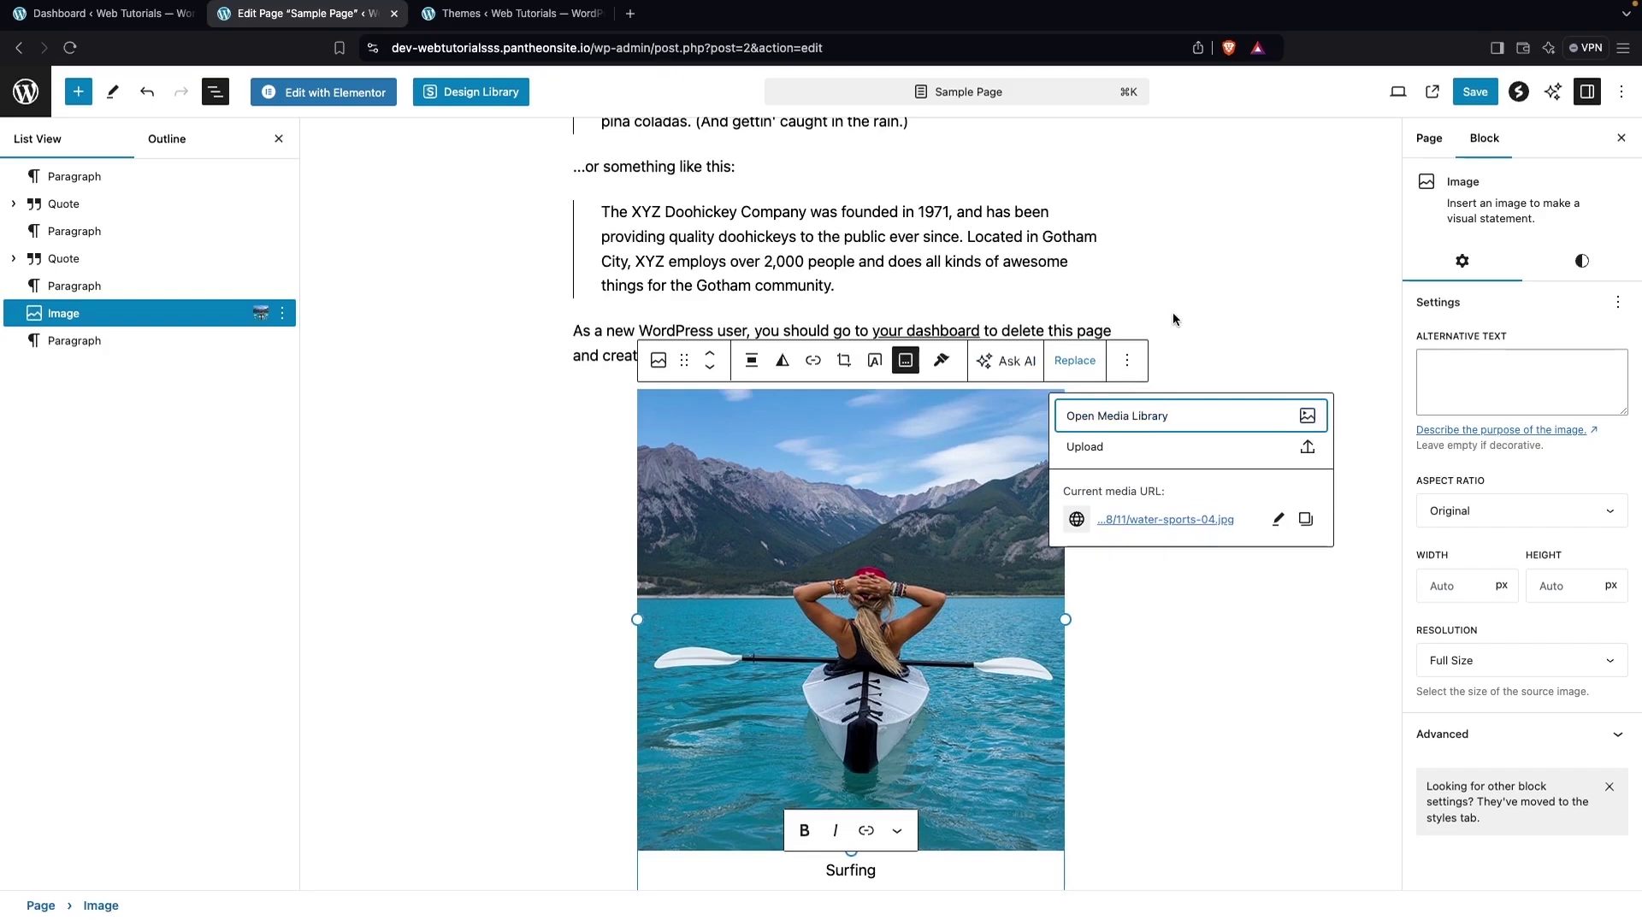
pyautogui.click(1136, 362)
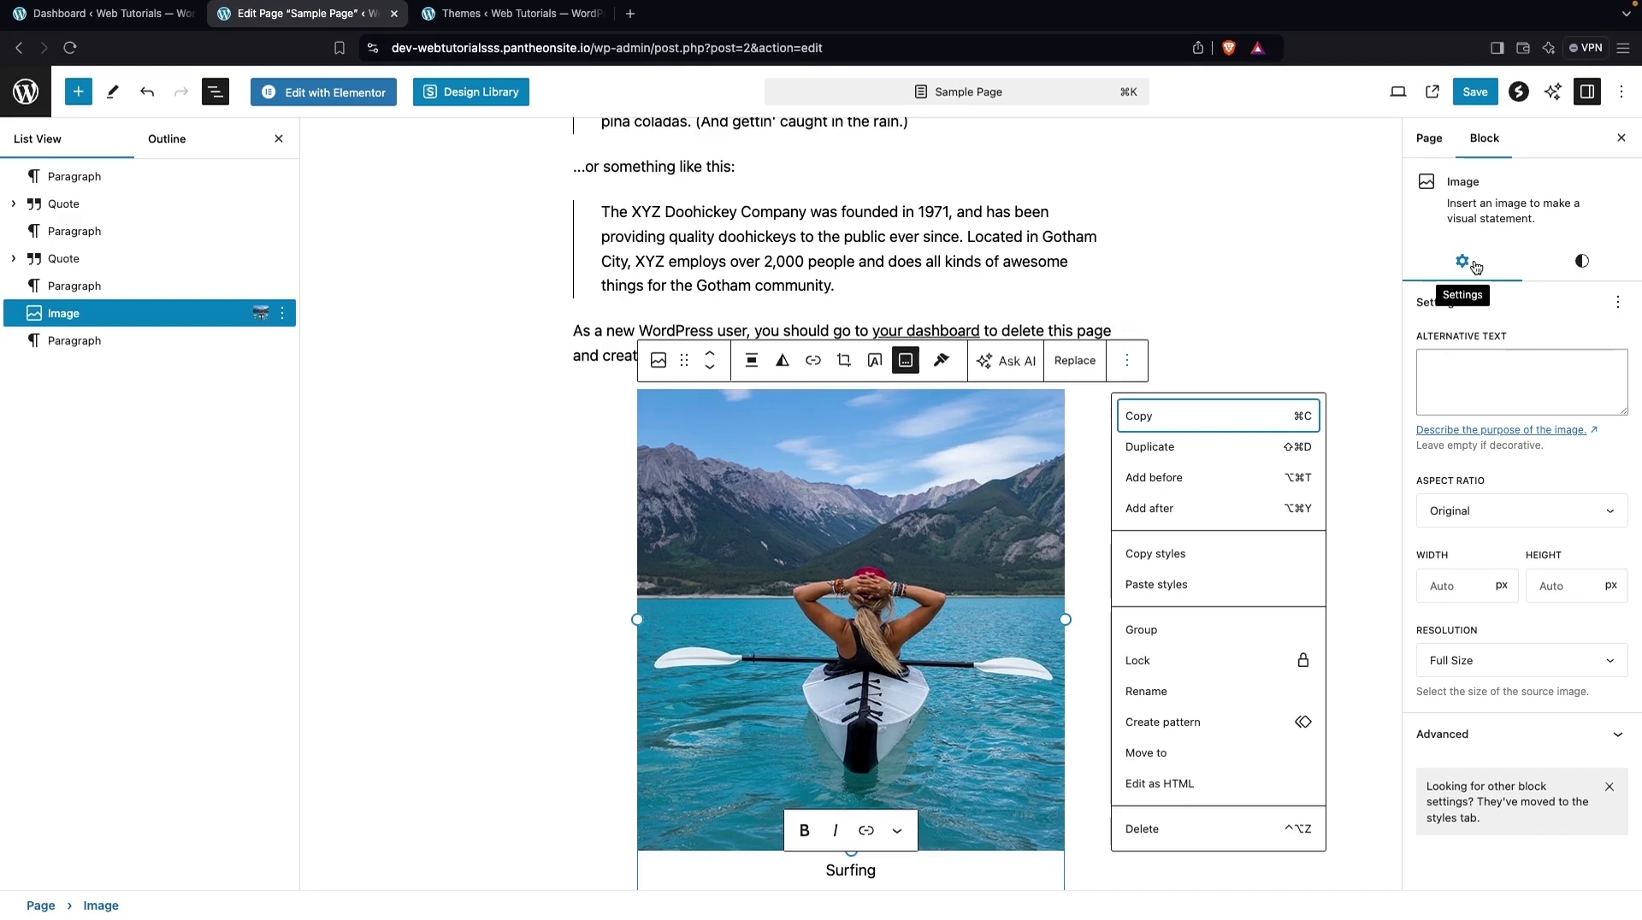
pyautogui.click(1483, 346)
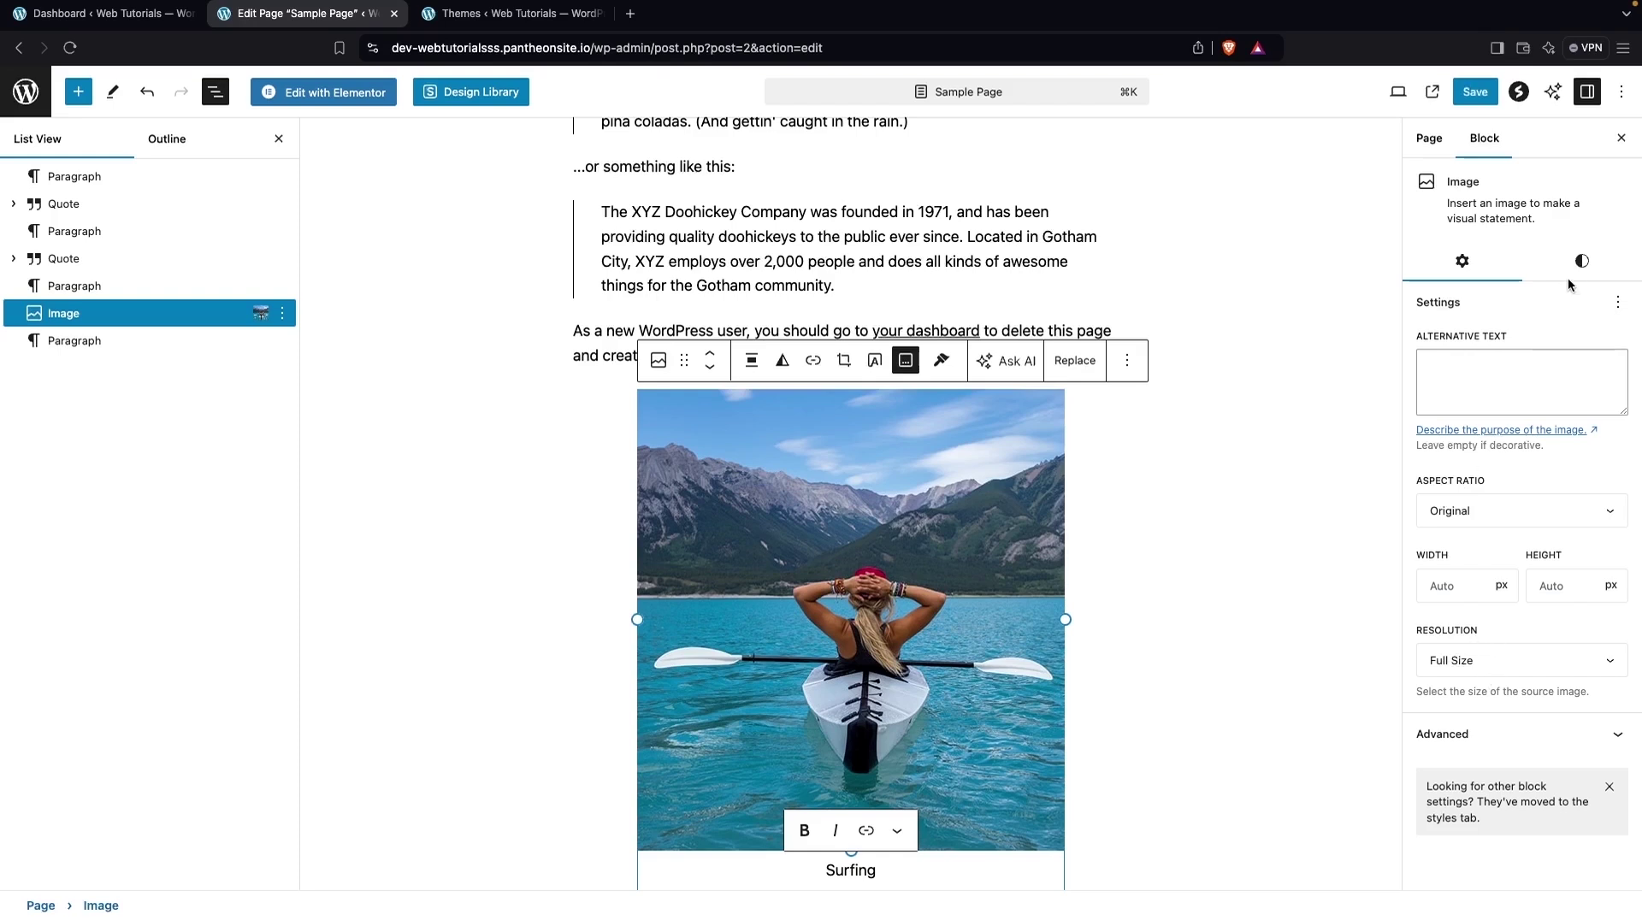
# - Try the Rounded style on the kayak image and return it to the Default style
pyautogui.click(1584, 261)
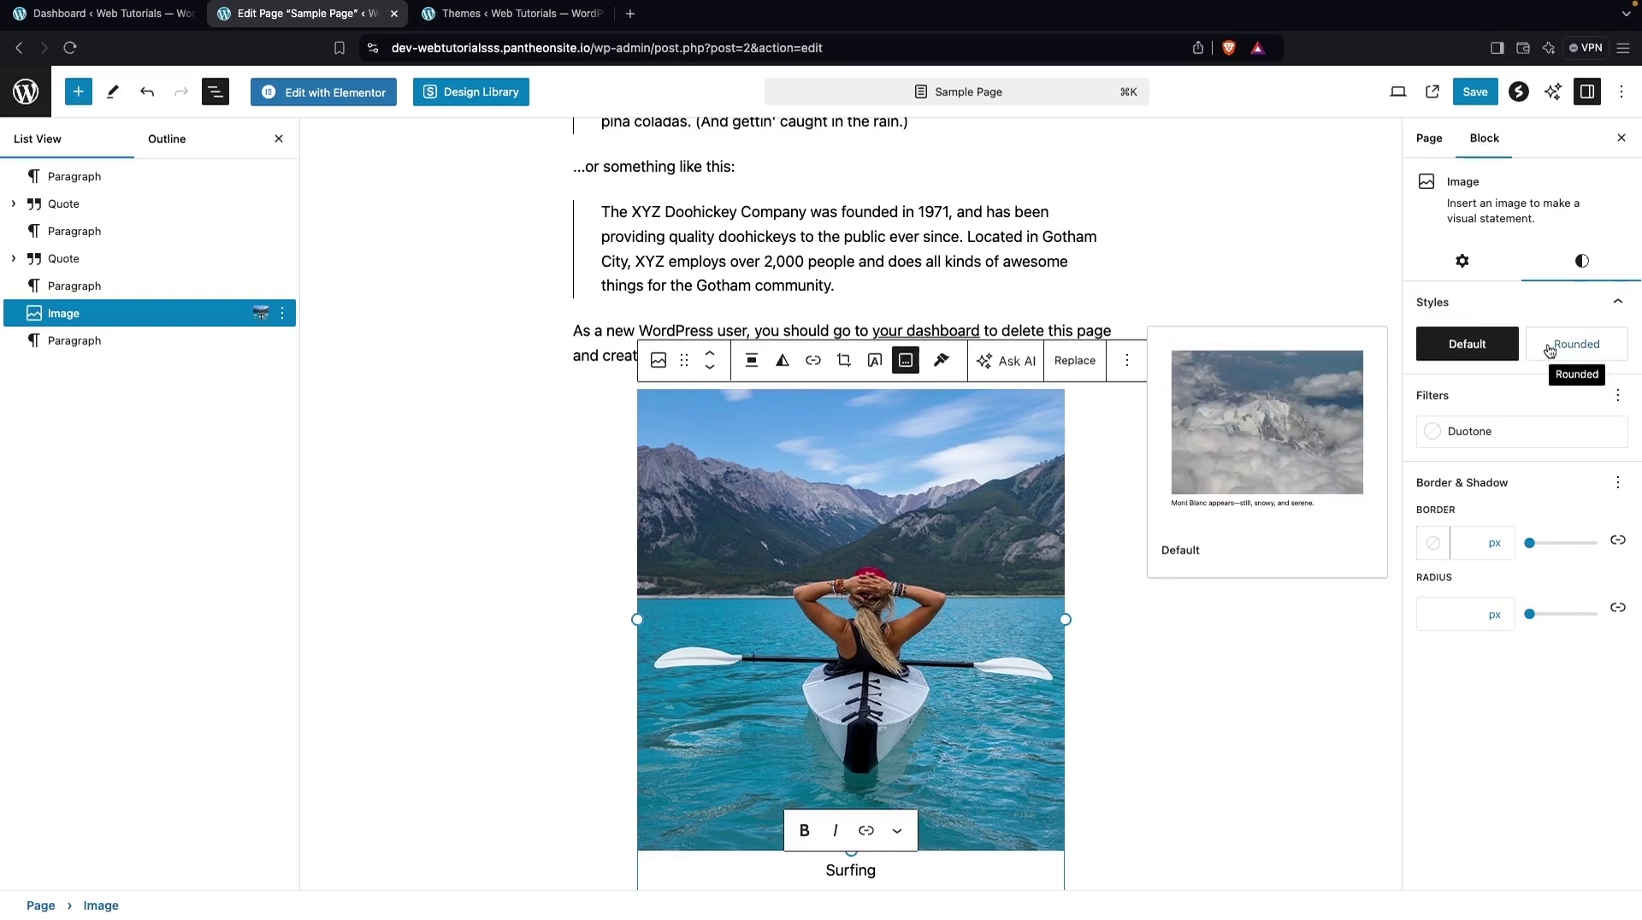
pyautogui.click(1579, 343)
pyautogui.click(1467, 344)
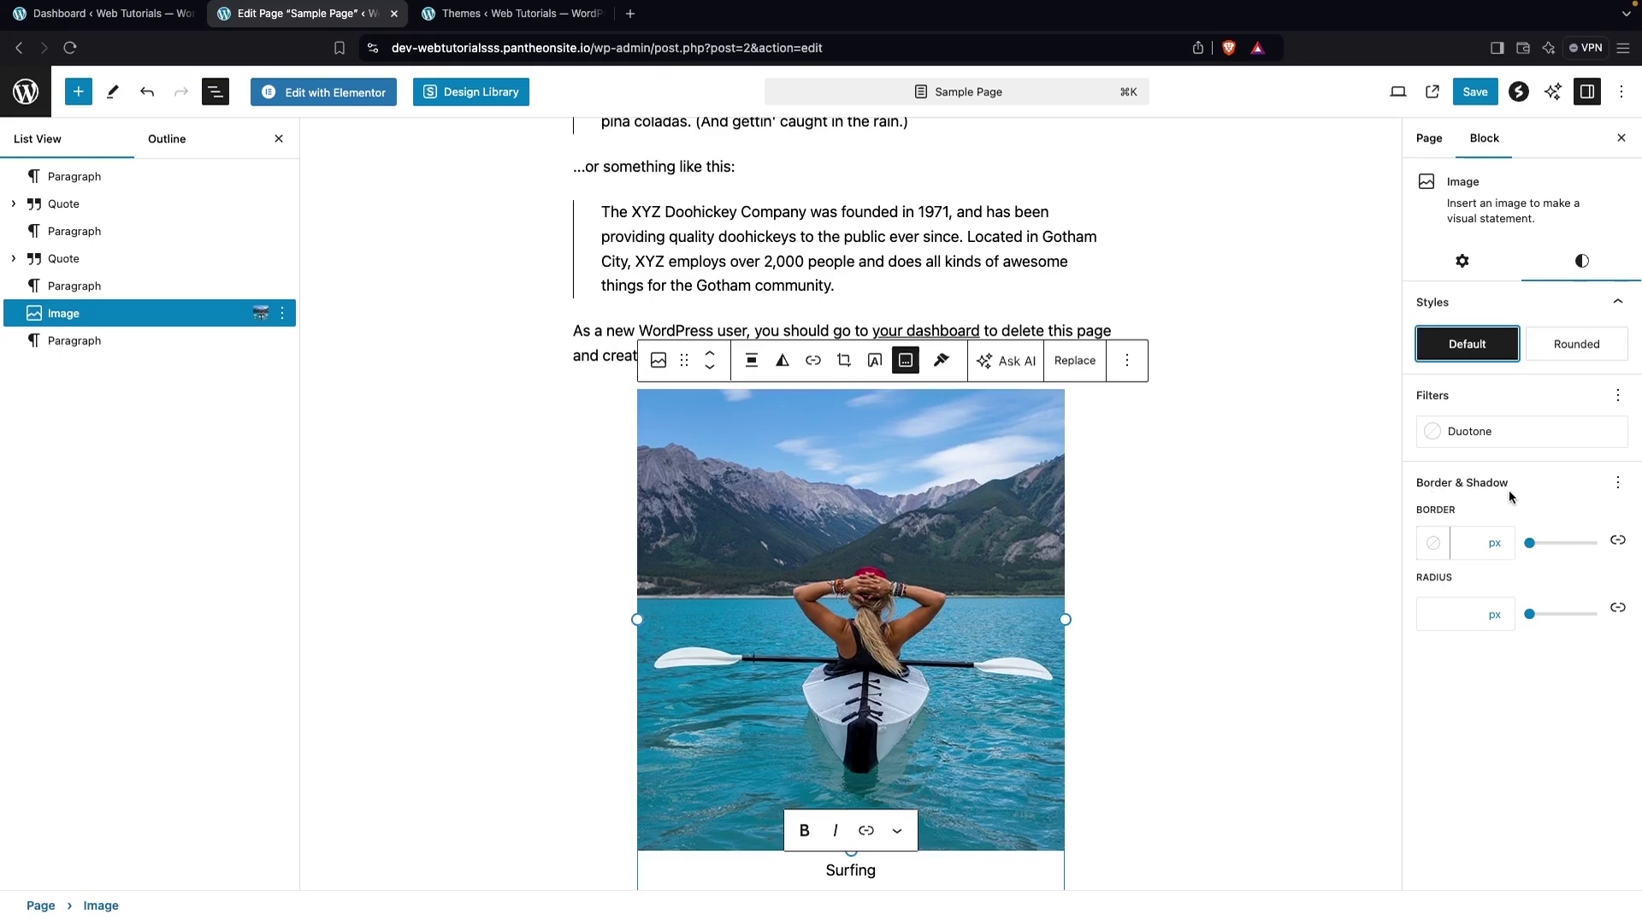
# - Check the link suggestions for the word "navigation" in the first paragraph, and view that paragraph's block options
pyautogui.scroll(4, 1112, 349)
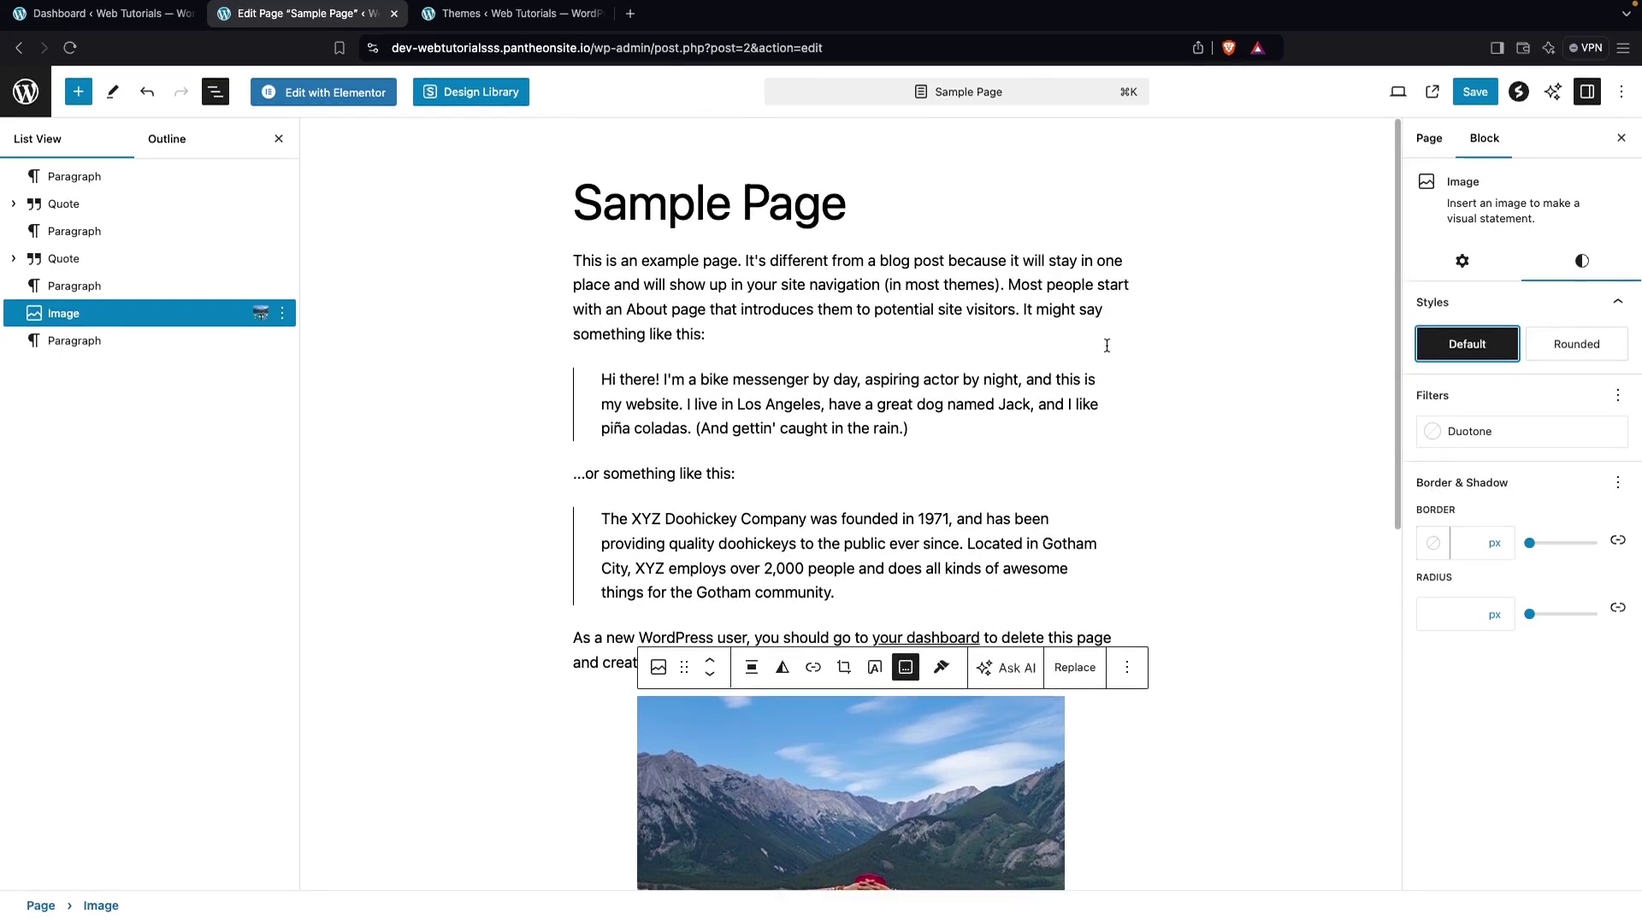
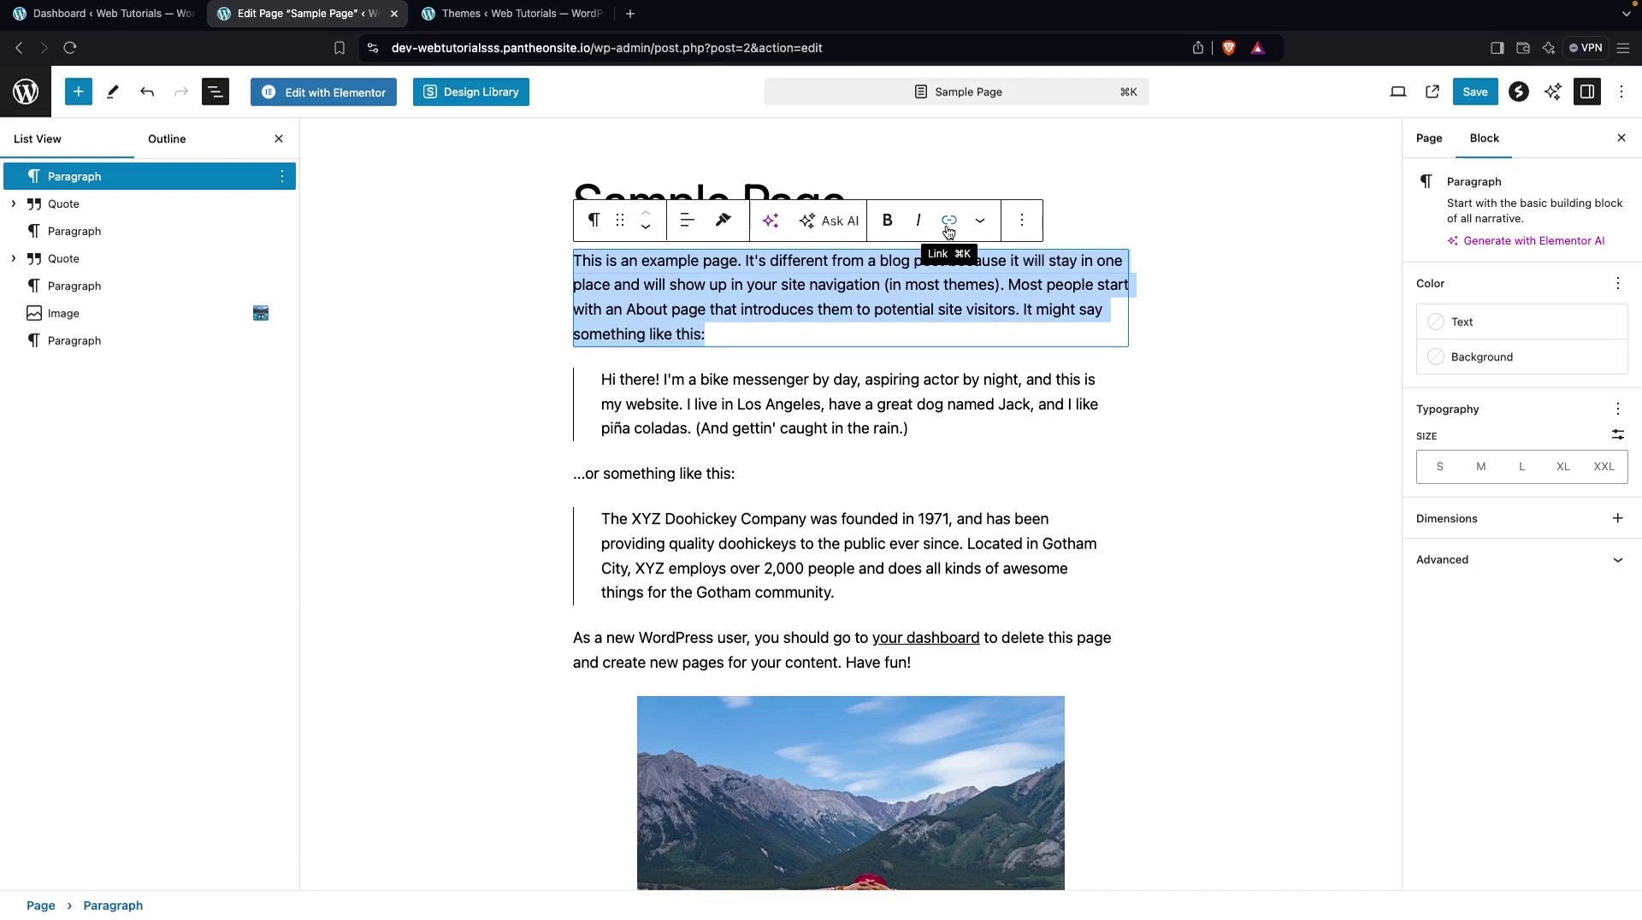
pyautogui.click(812, 264)
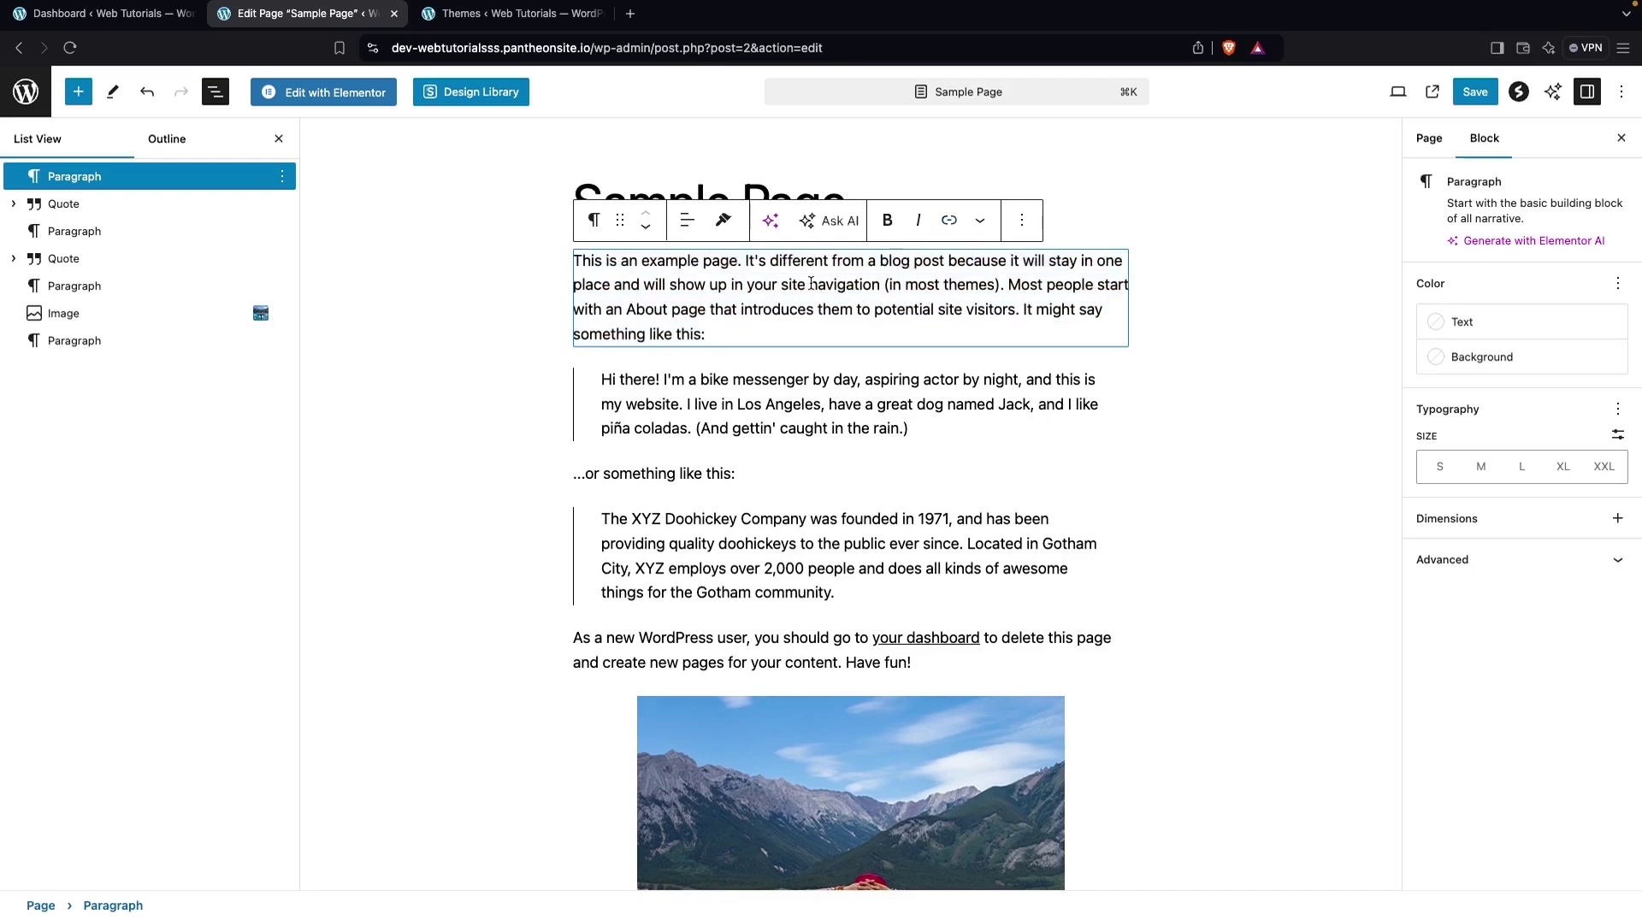
pyautogui.doubleClick(814, 284)
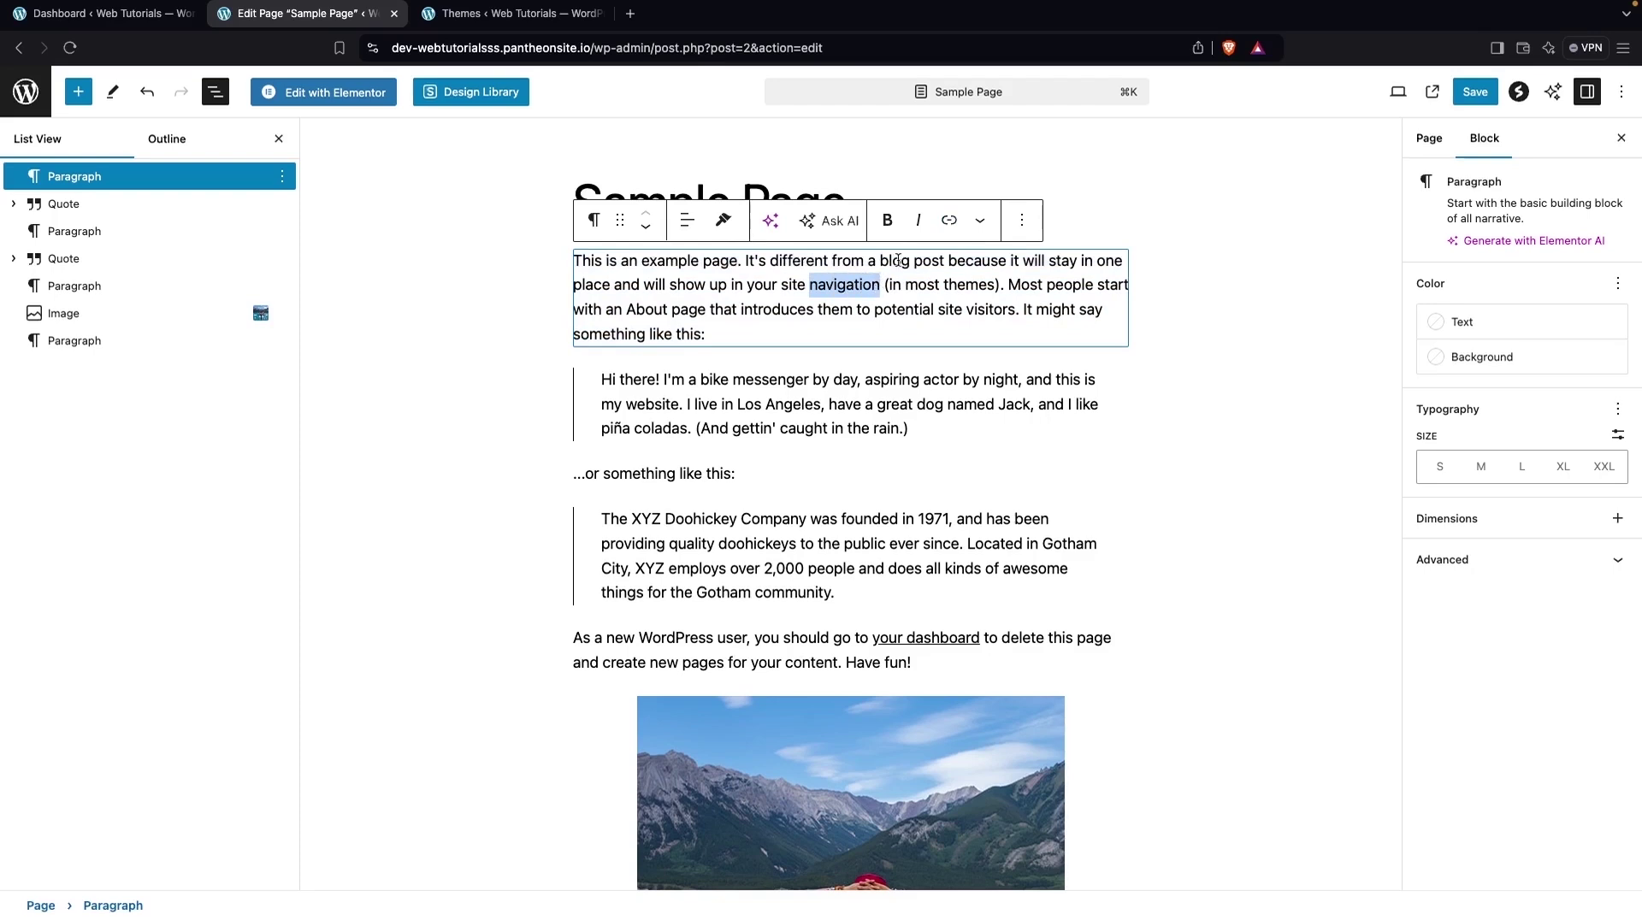
pyautogui.click(949, 220)
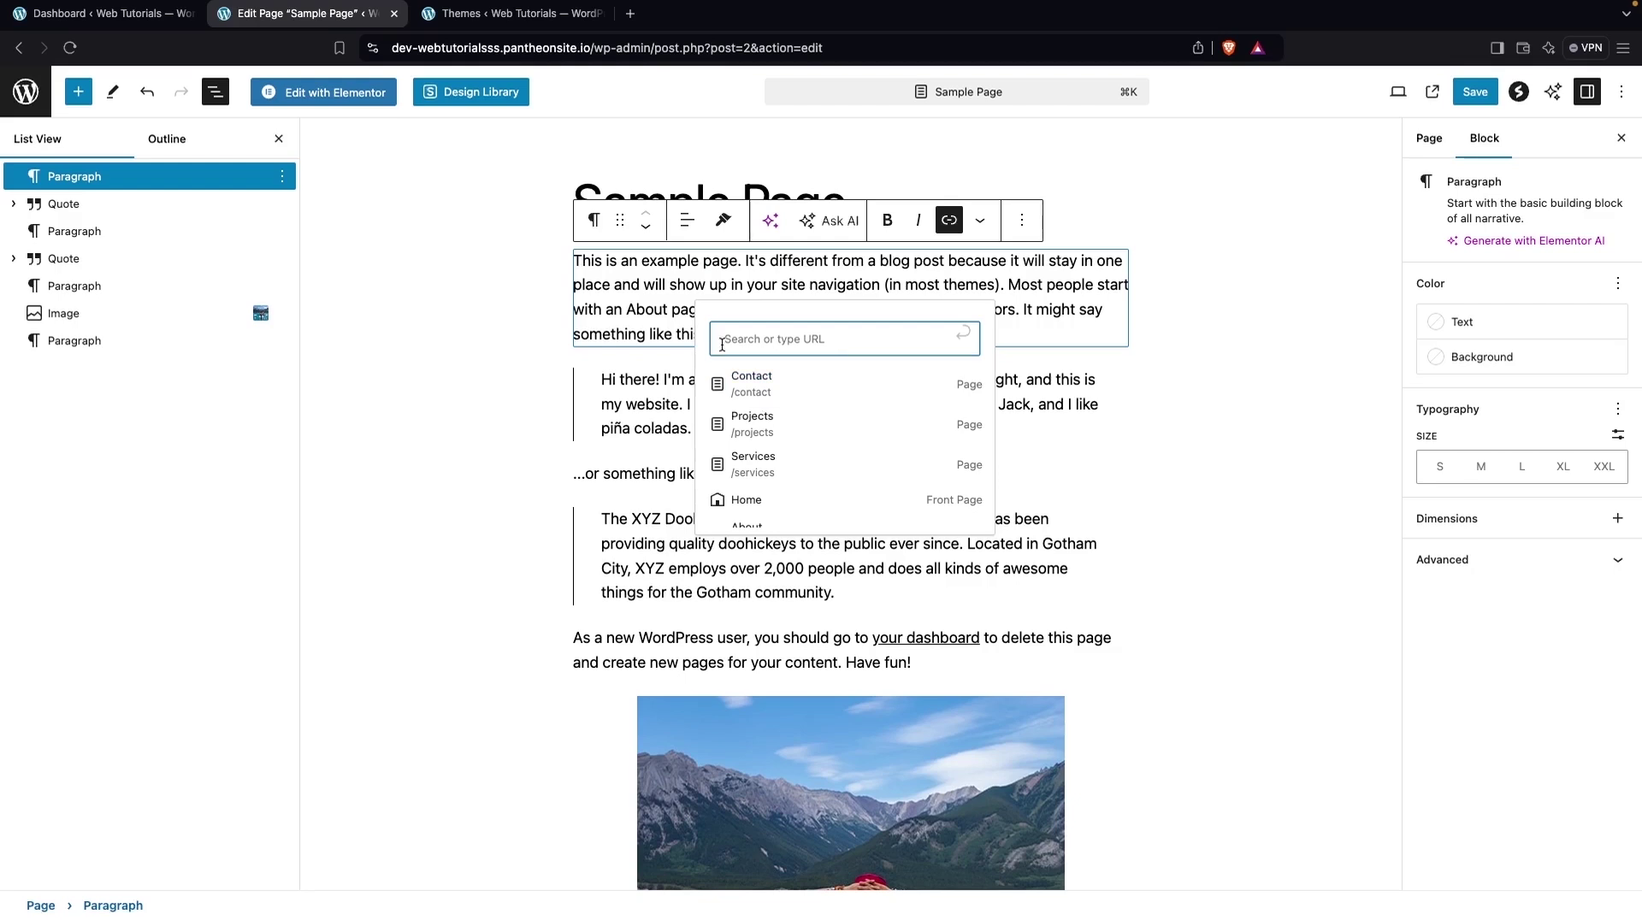
pyautogui.click(777, 262)
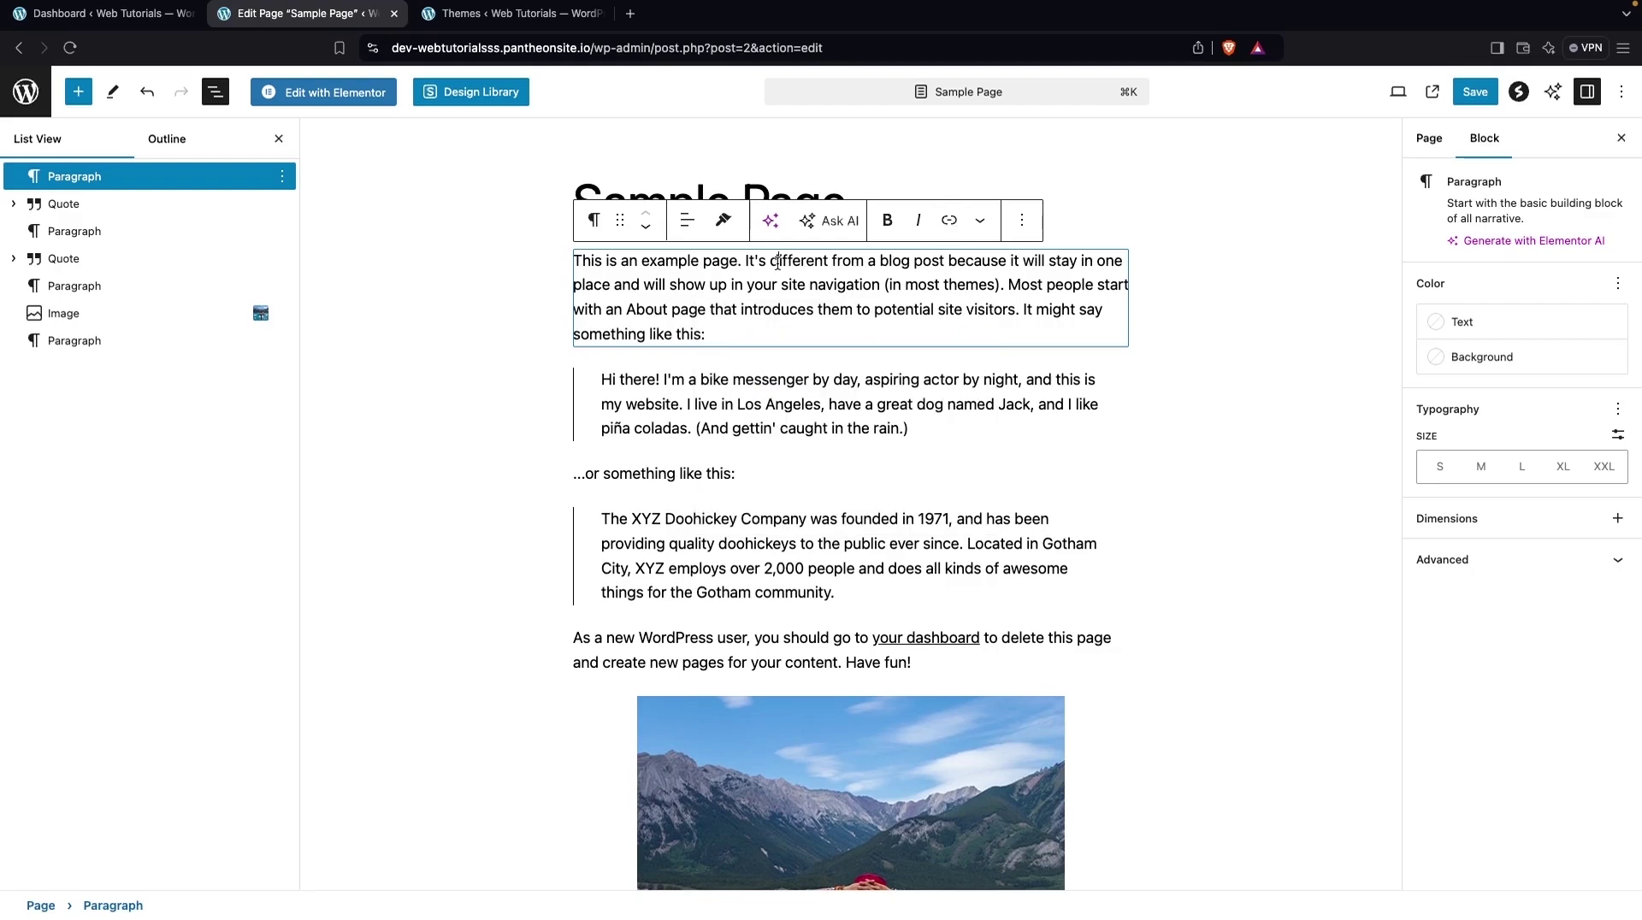
pyautogui.click(1022, 222)
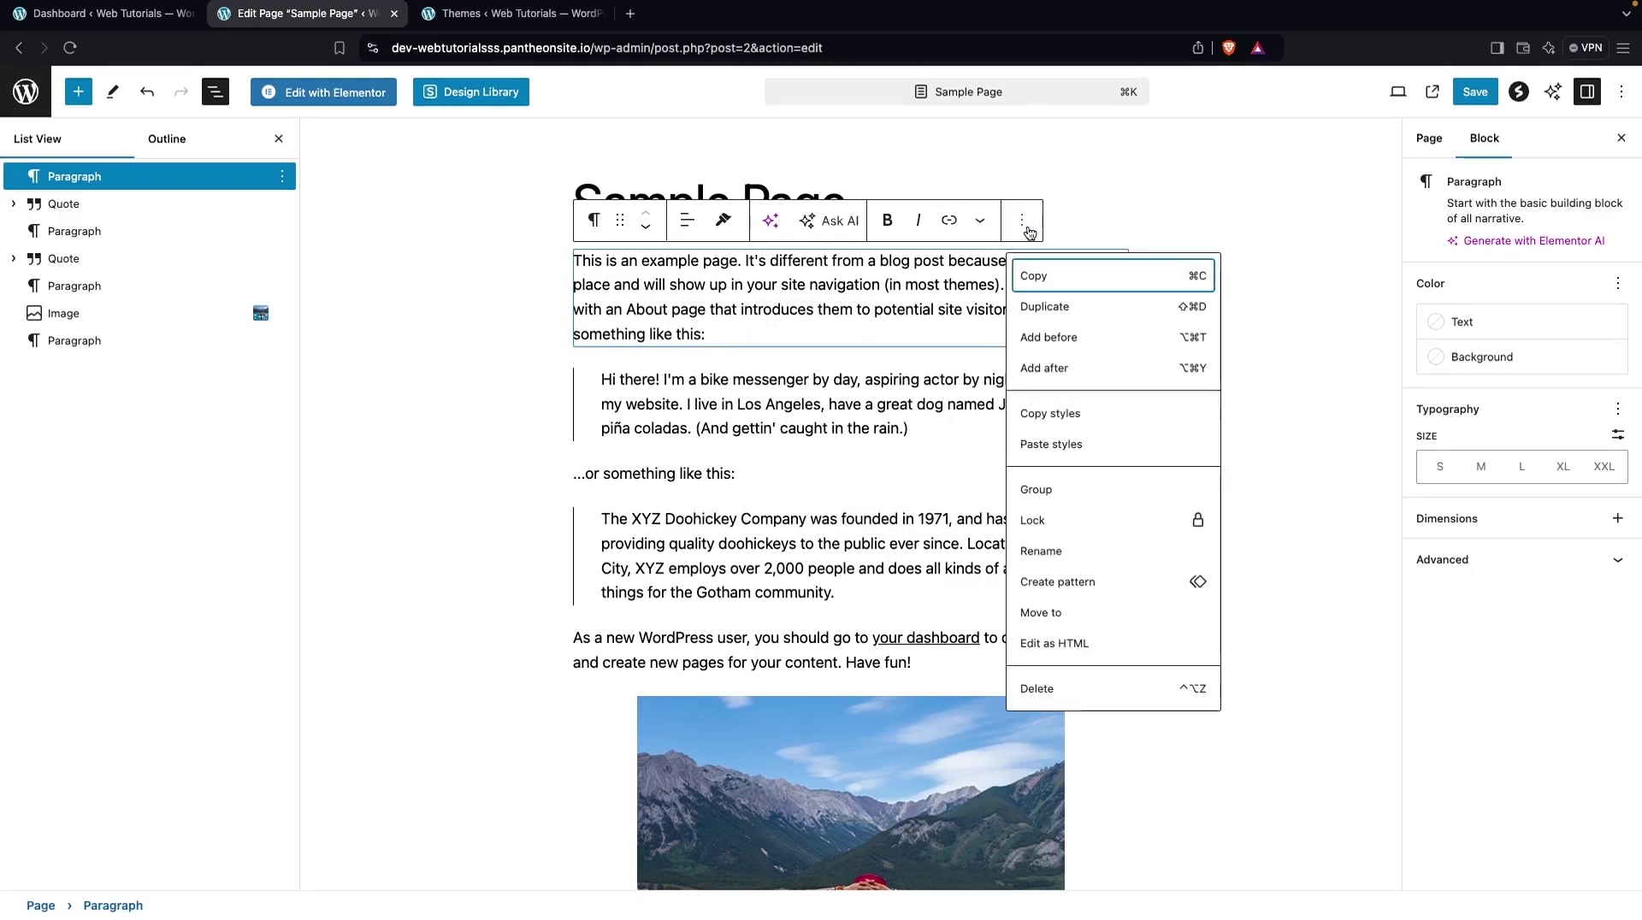
pyautogui.click(982, 228)
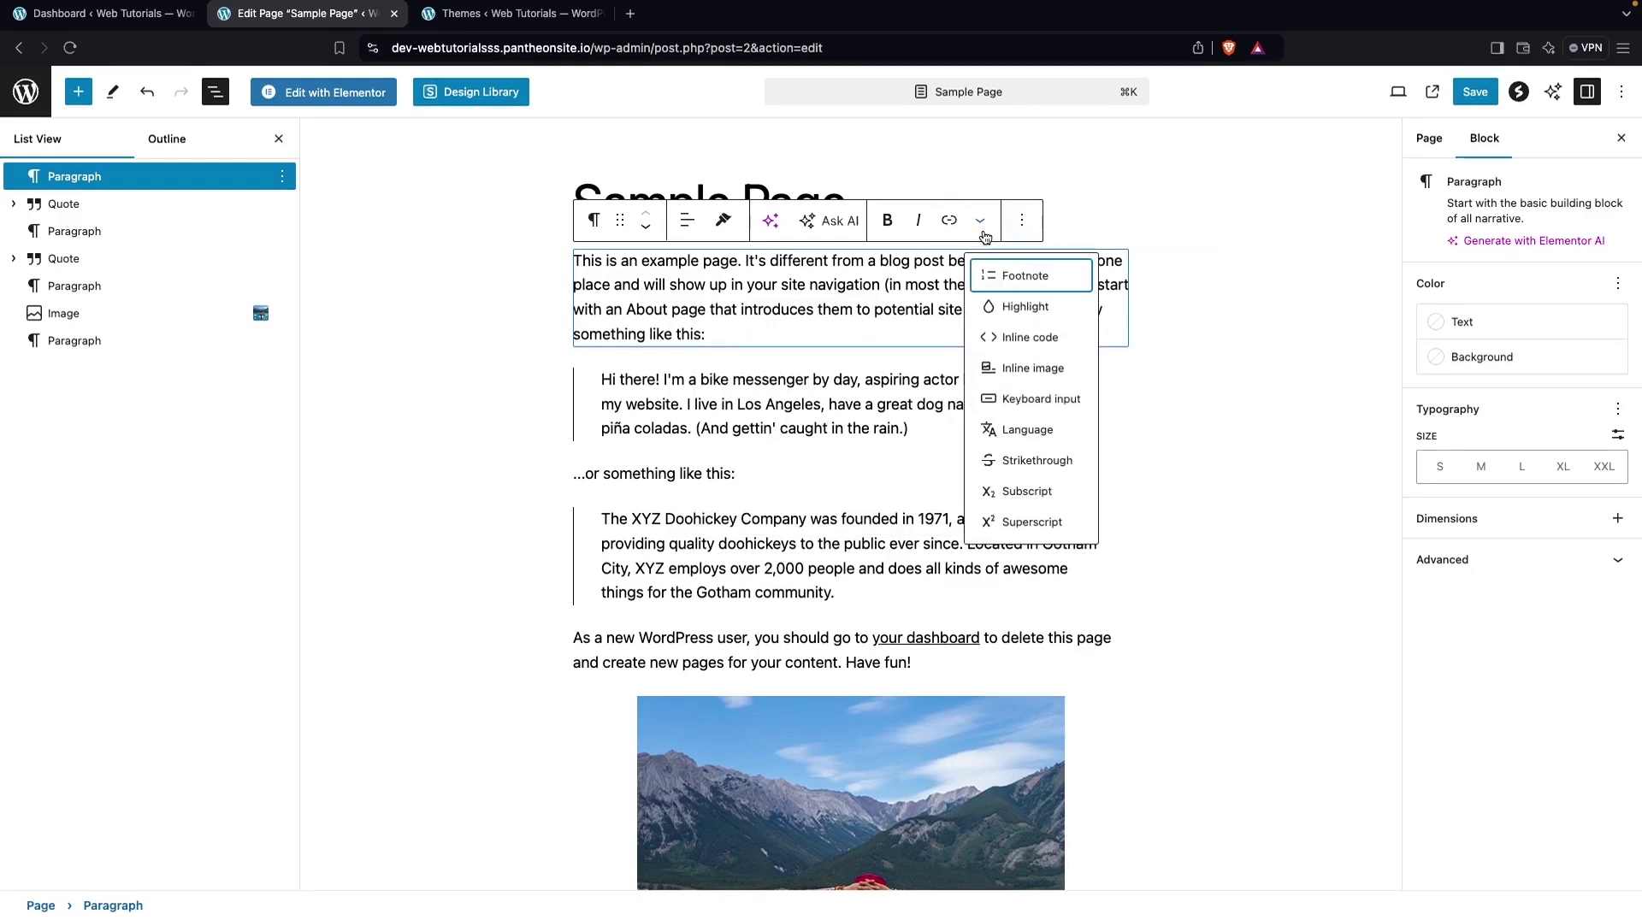
pyautogui.click(1020, 321)
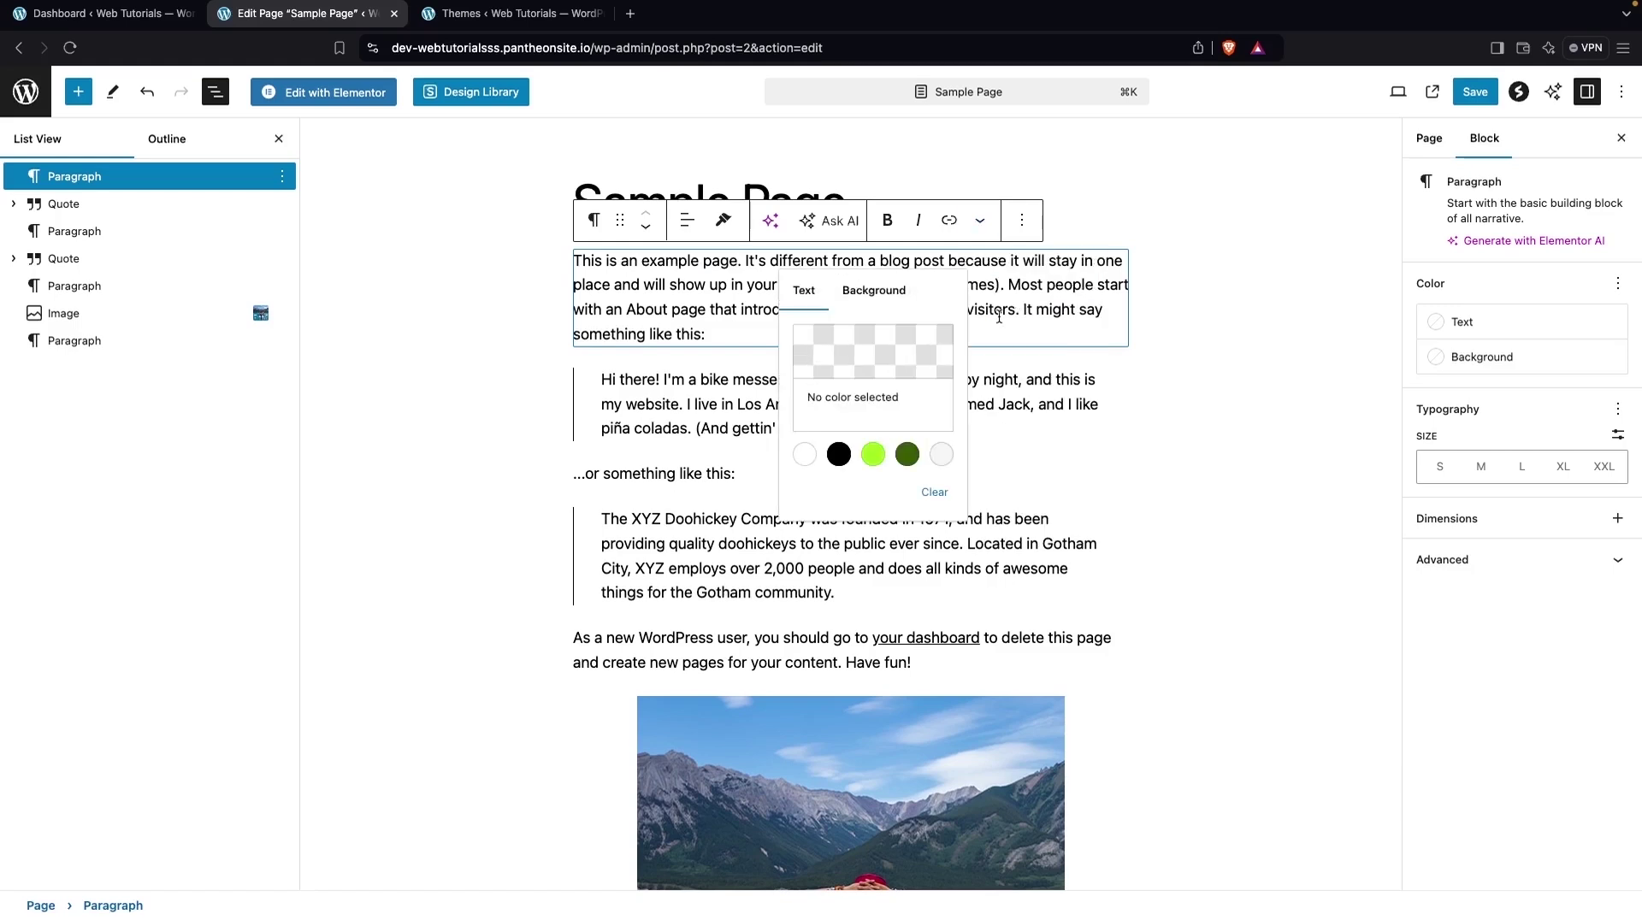
pyautogui.click(875, 456)
pyautogui.press('Escape')
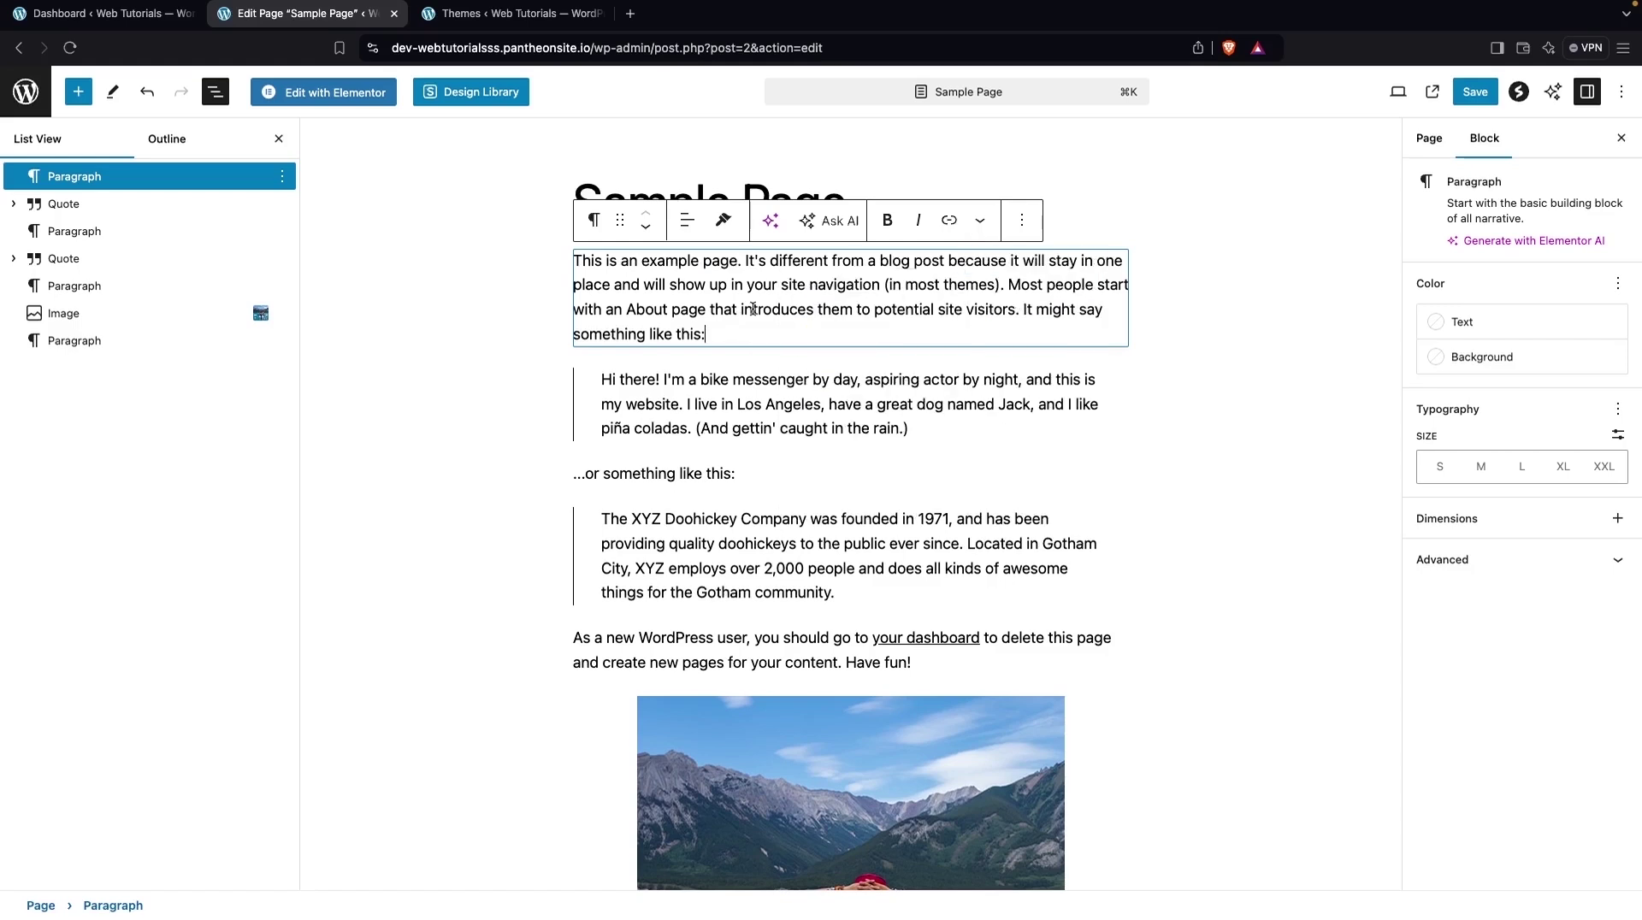
# - Highlight the word "navigation" in the first paragraph with the bright lime green text color
pyautogui.moveTo(806, 285); pyautogui.dragTo(890, 282)
pyautogui.click(981, 220)
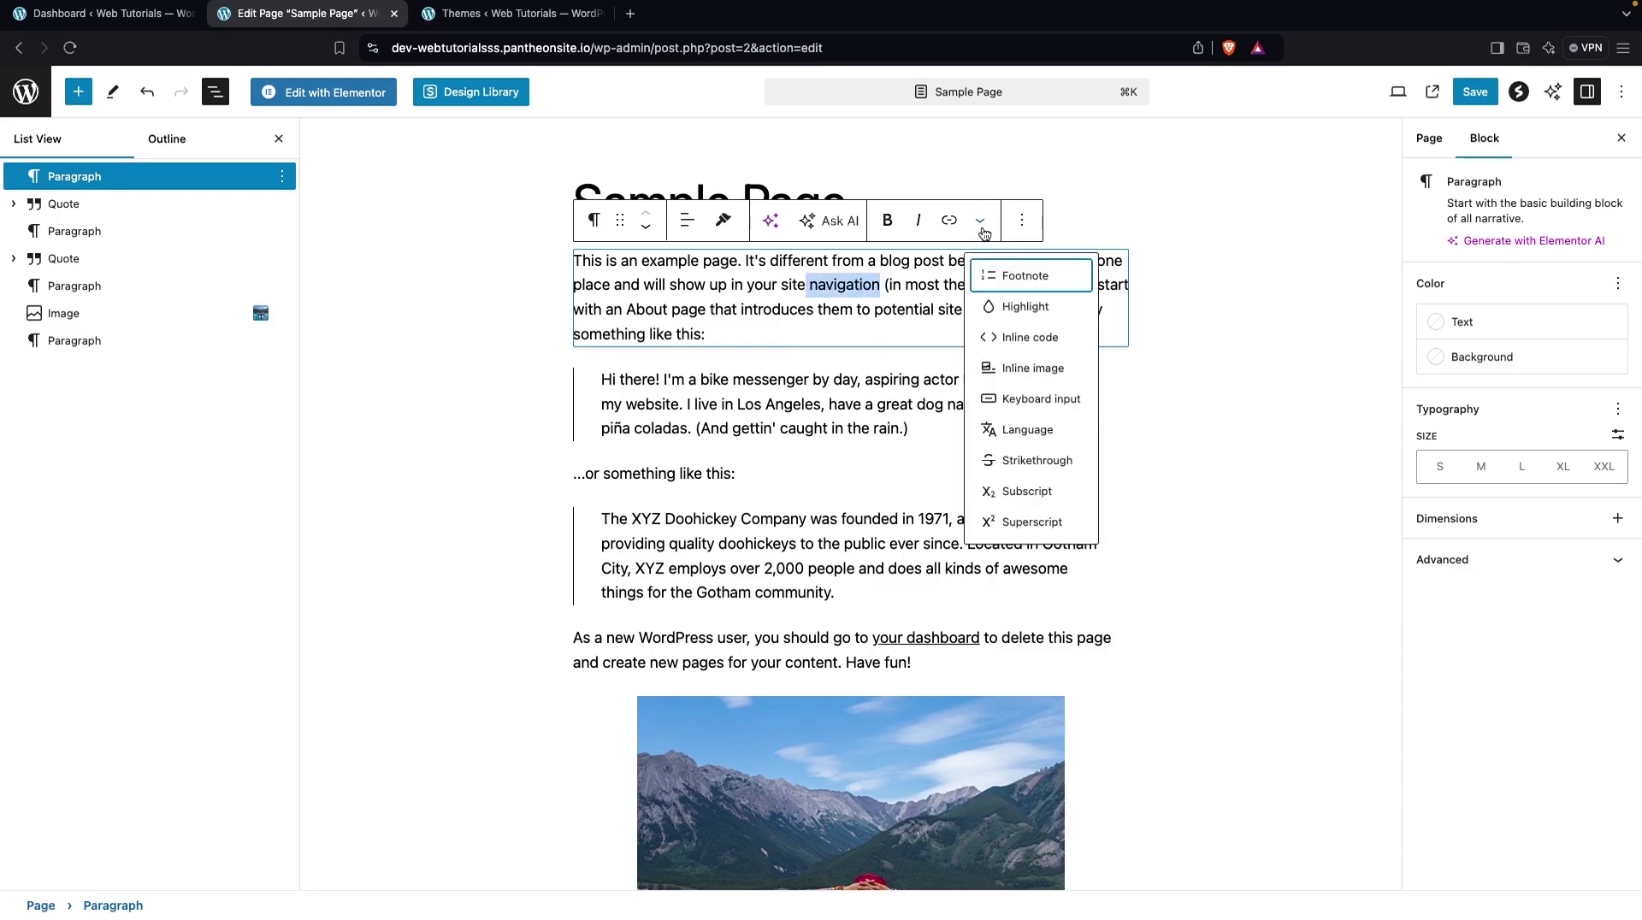
pyautogui.click(1015, 314)
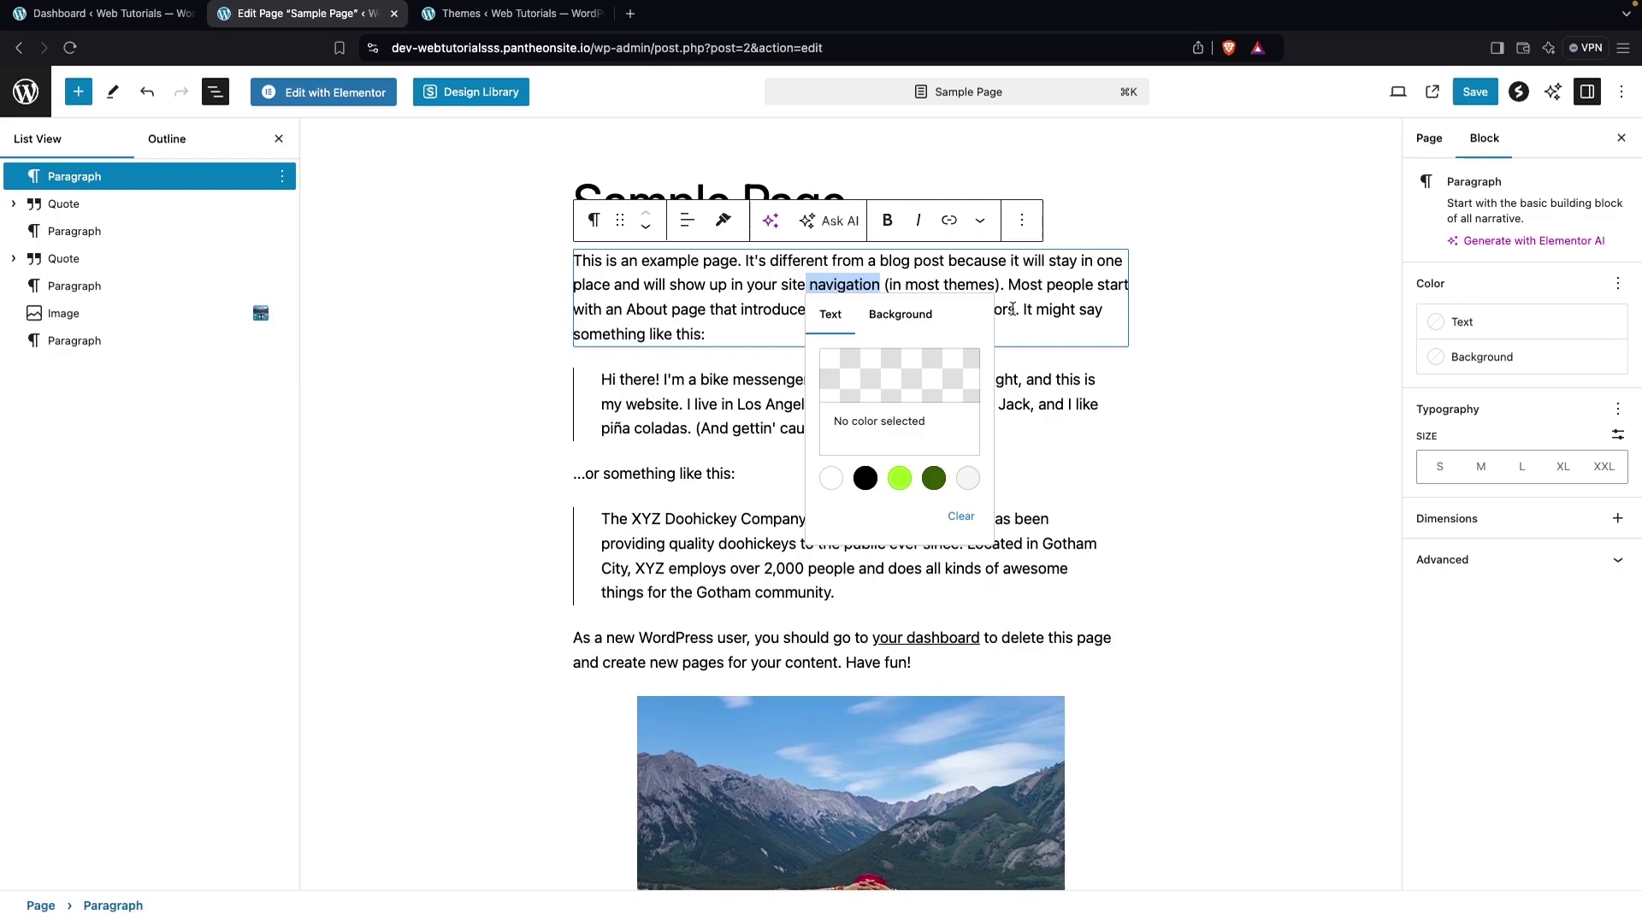
pyautogui.click(900, 478)
pyautogui.click(844, 322)
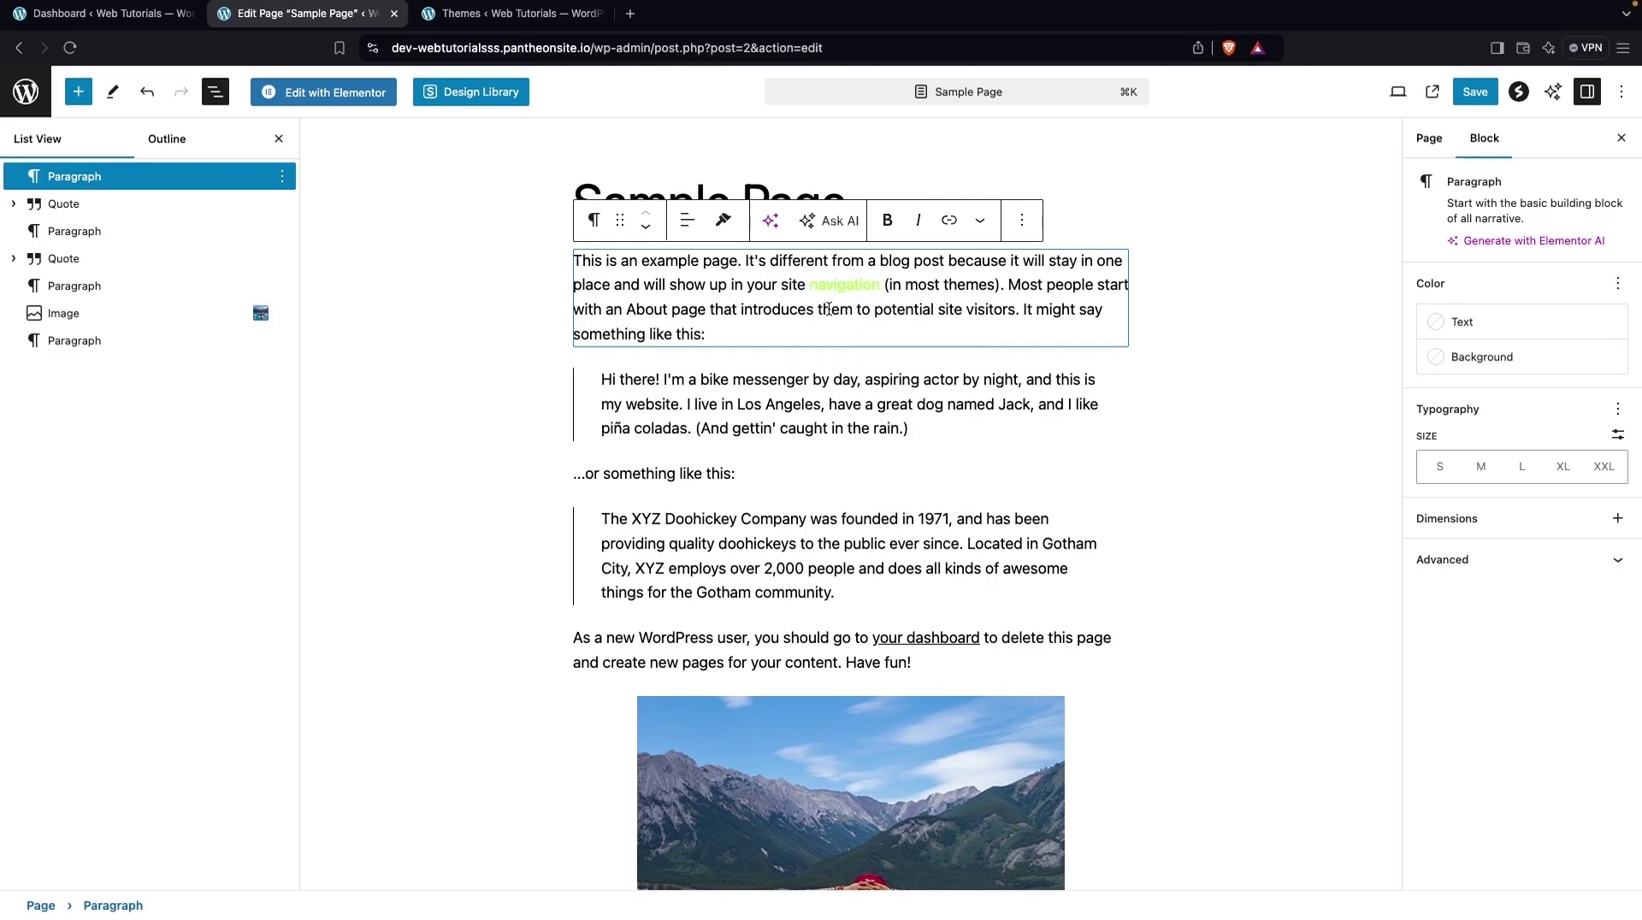
# - Highlight the word "navigation" with the dark green text color and center the first paragraph's text
pyautogui.moveTo(809, 289); pyautogui.dragTo(885, 284)
pyautogui.click(981, 220)
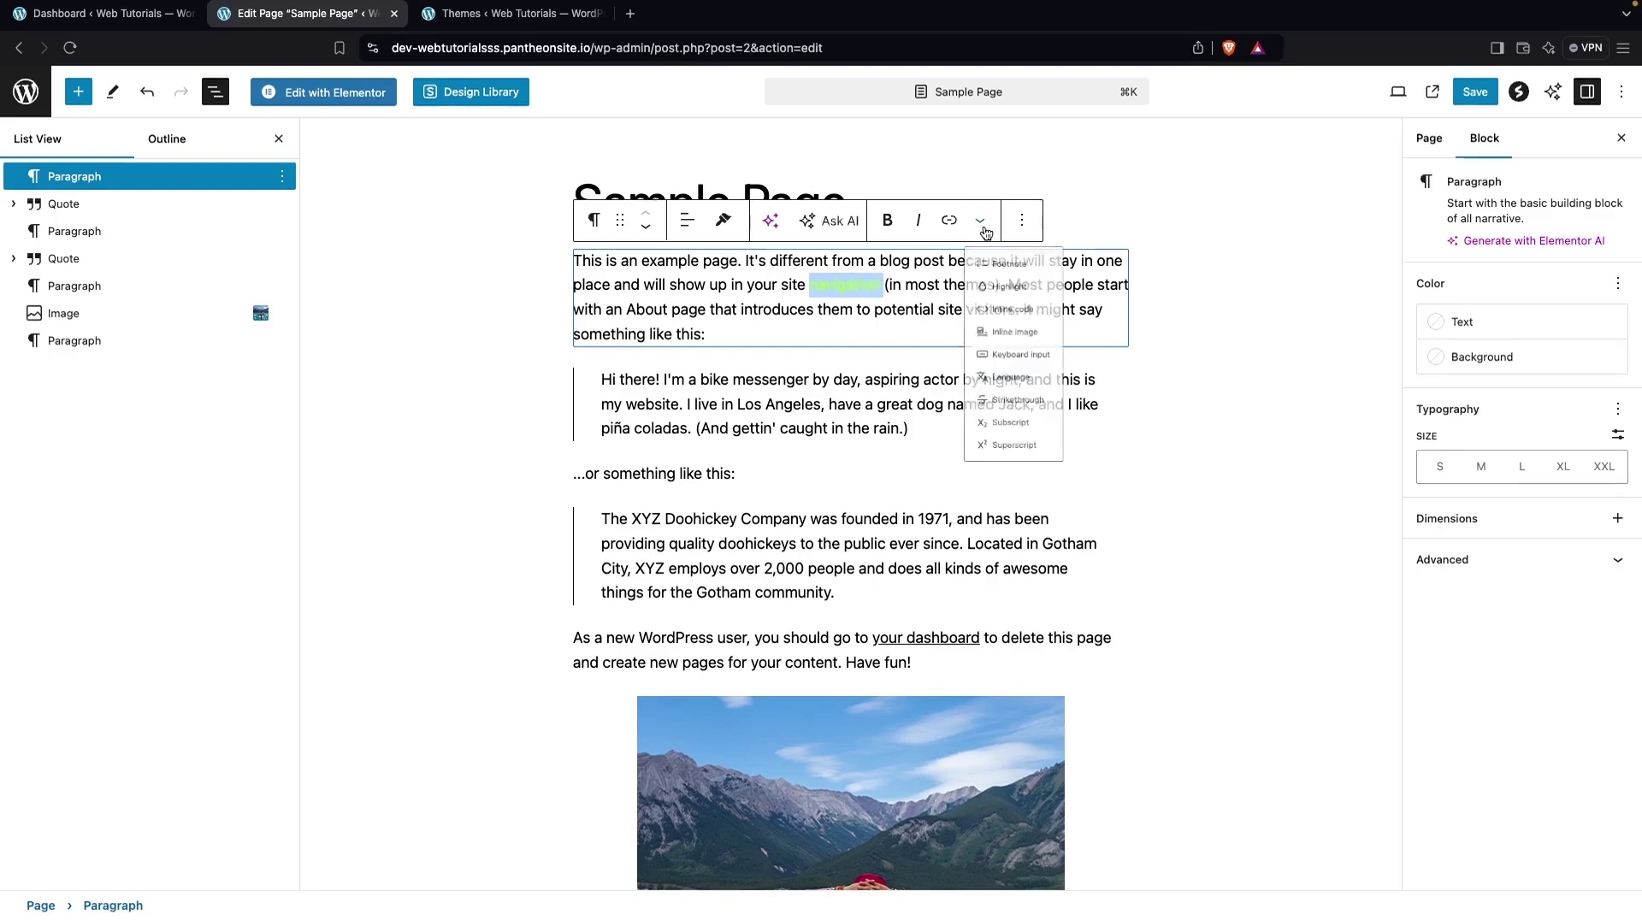
pyautogui.click(1023, 304)
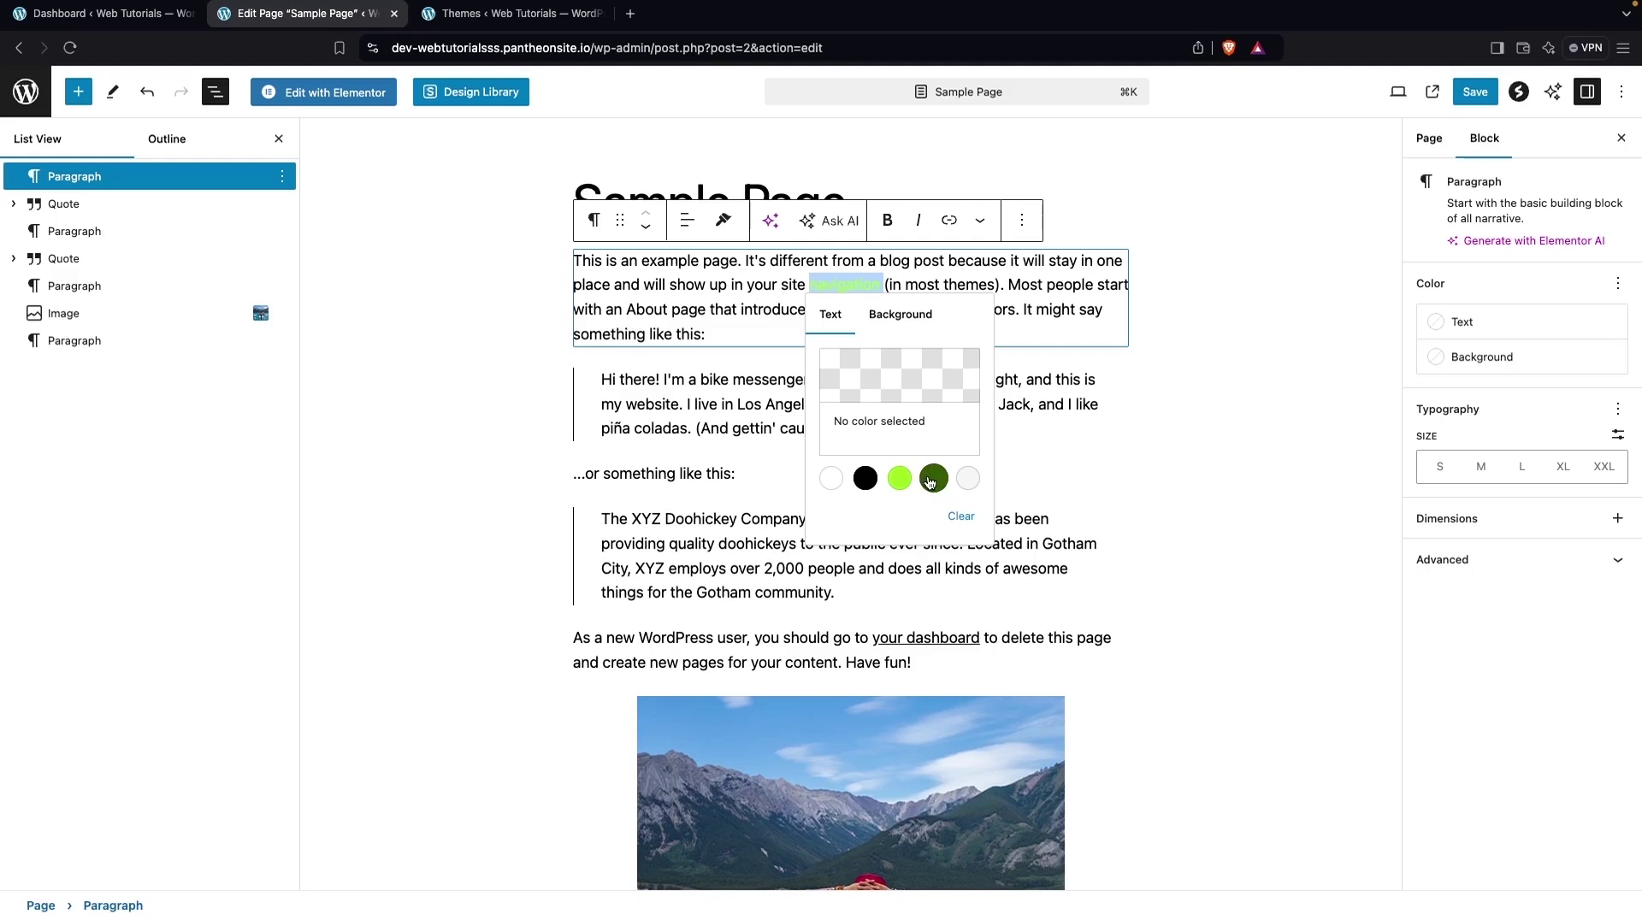
pyautogui.click(933, 478)
pyautogui.click(788, 351)
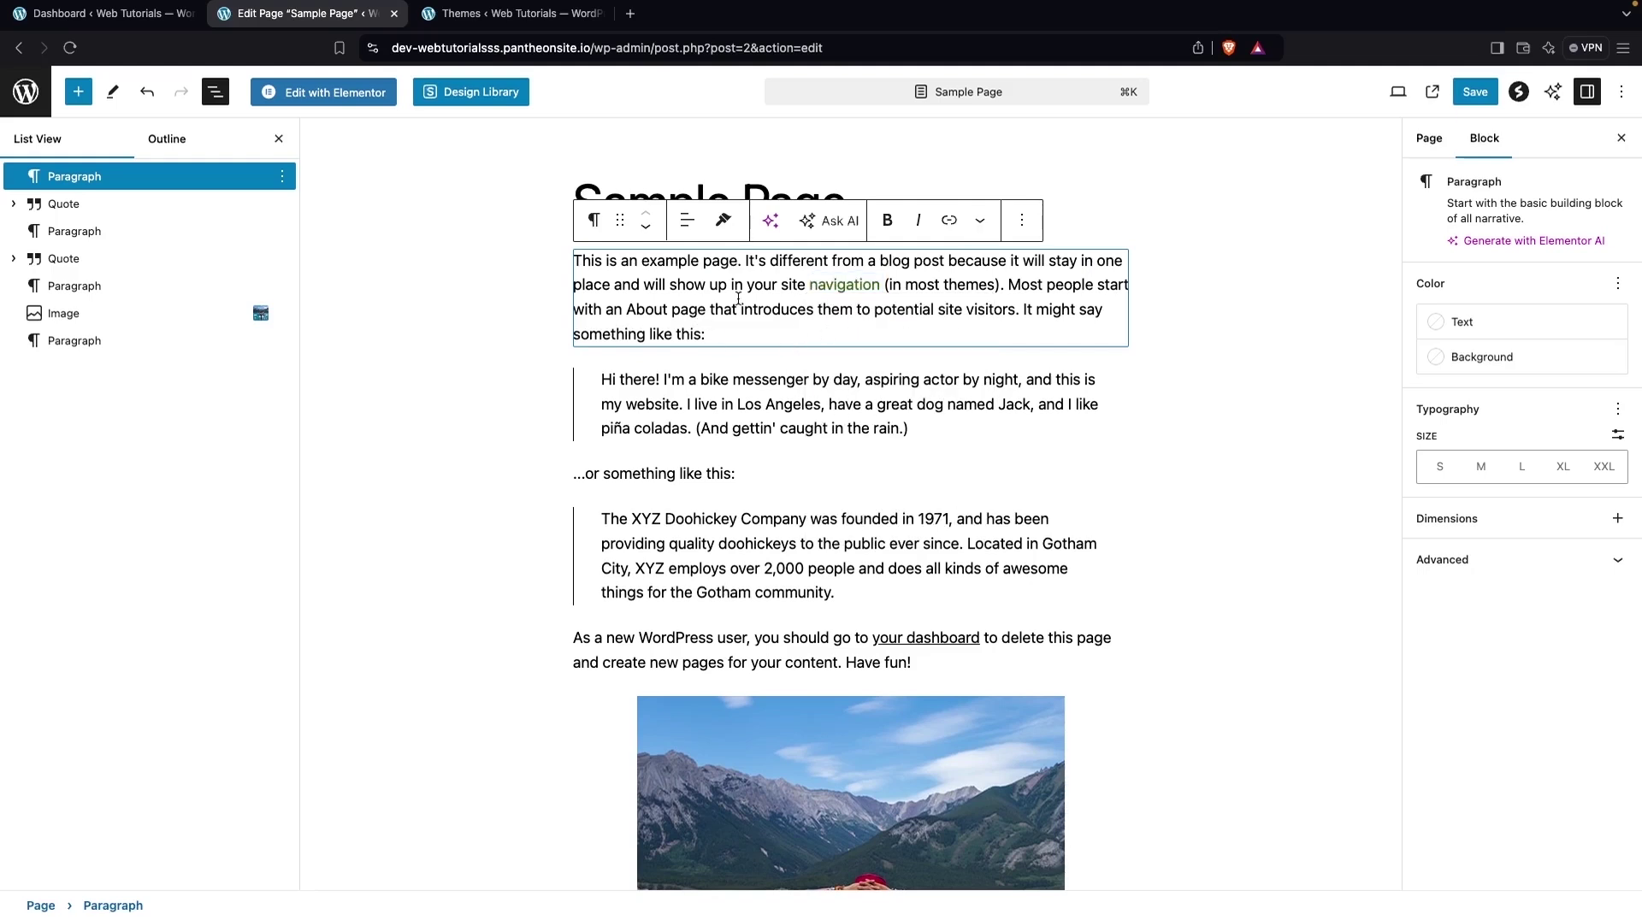
pyautogui.click(687, 221)
pyautogui.click(736, 305)
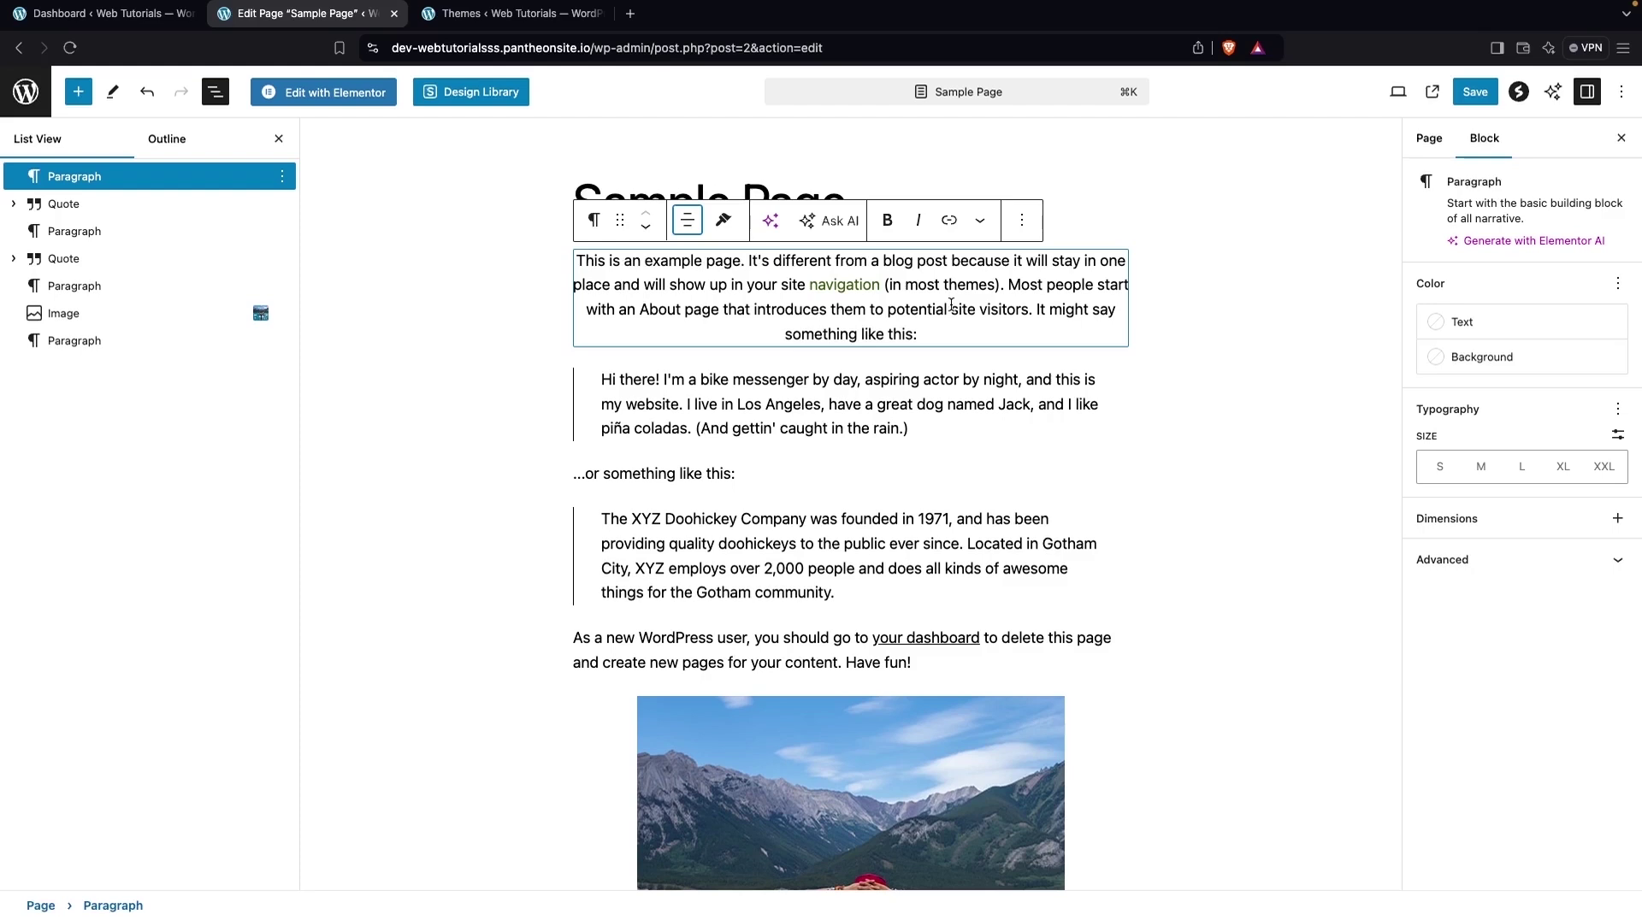
# - Try Tertiary, Pale pink and red backgrounds on the first paragraph, and set its background to Luminous vivid orange
pyautogui.click(1476, 327)
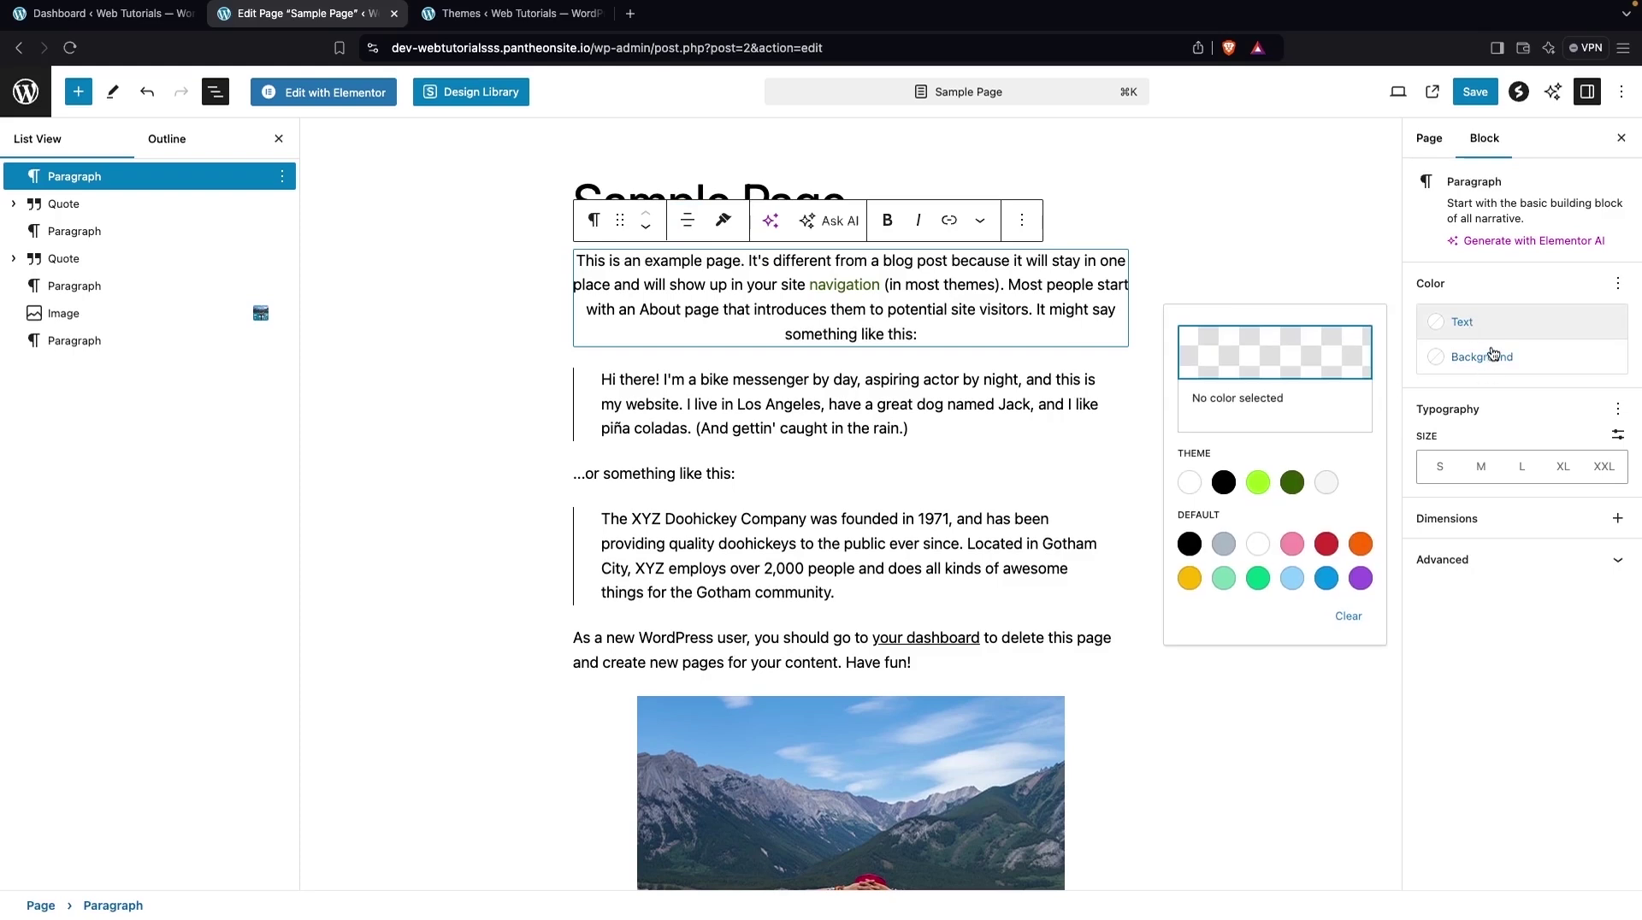
pyautogui.click(1493, 354)
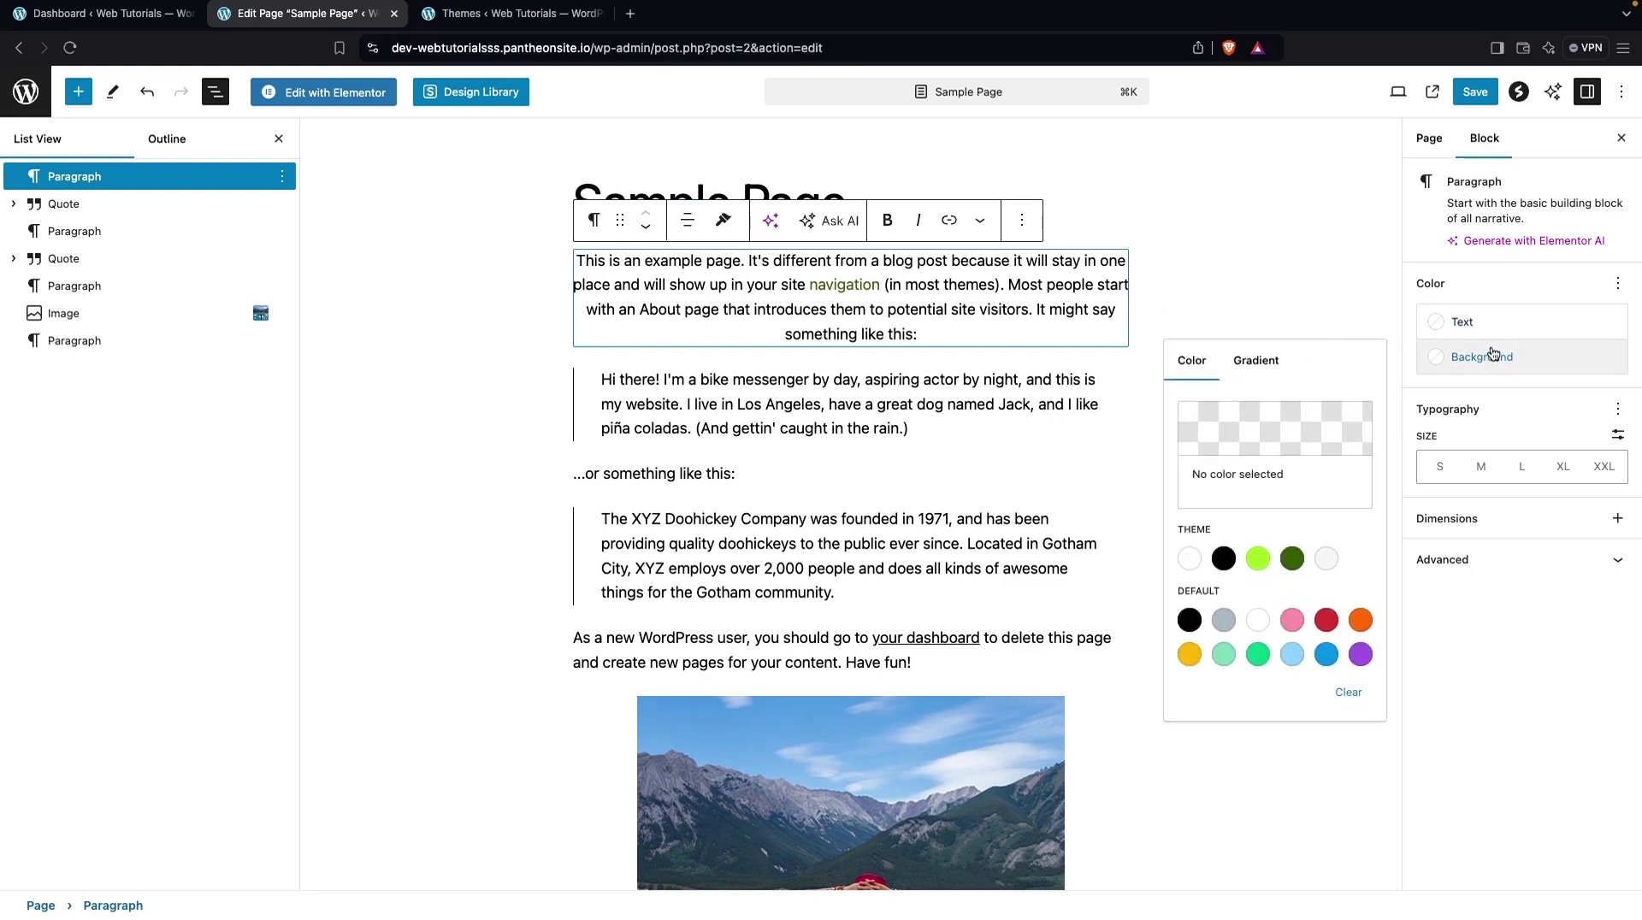
pyautogui.click(1328, 559)
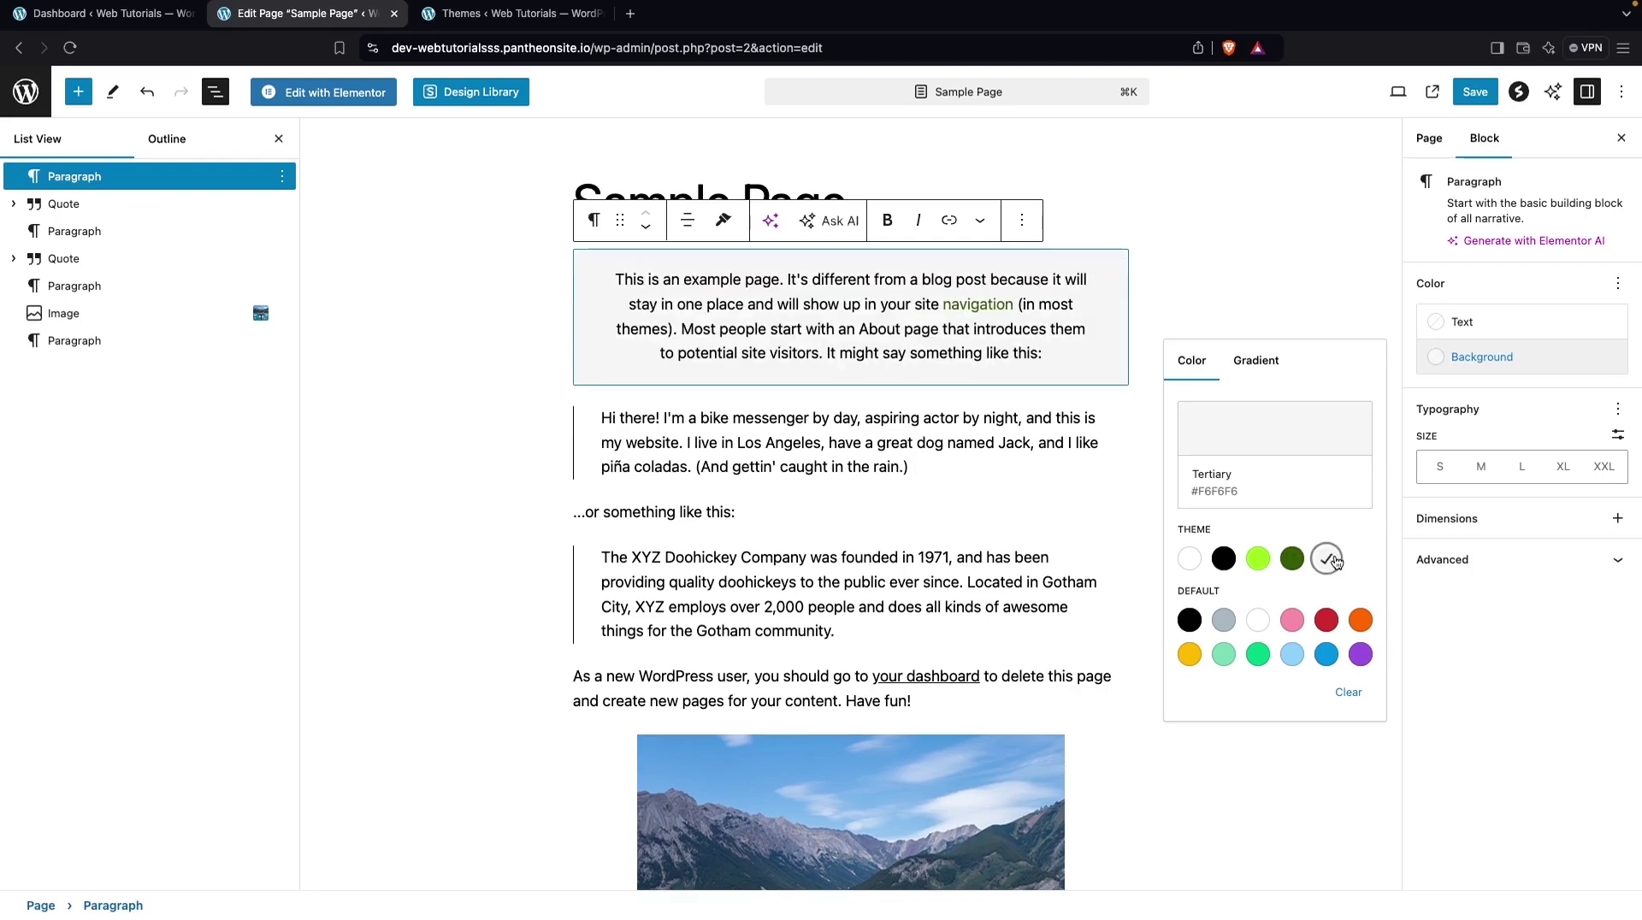
pyautogui.click(1292, 622)
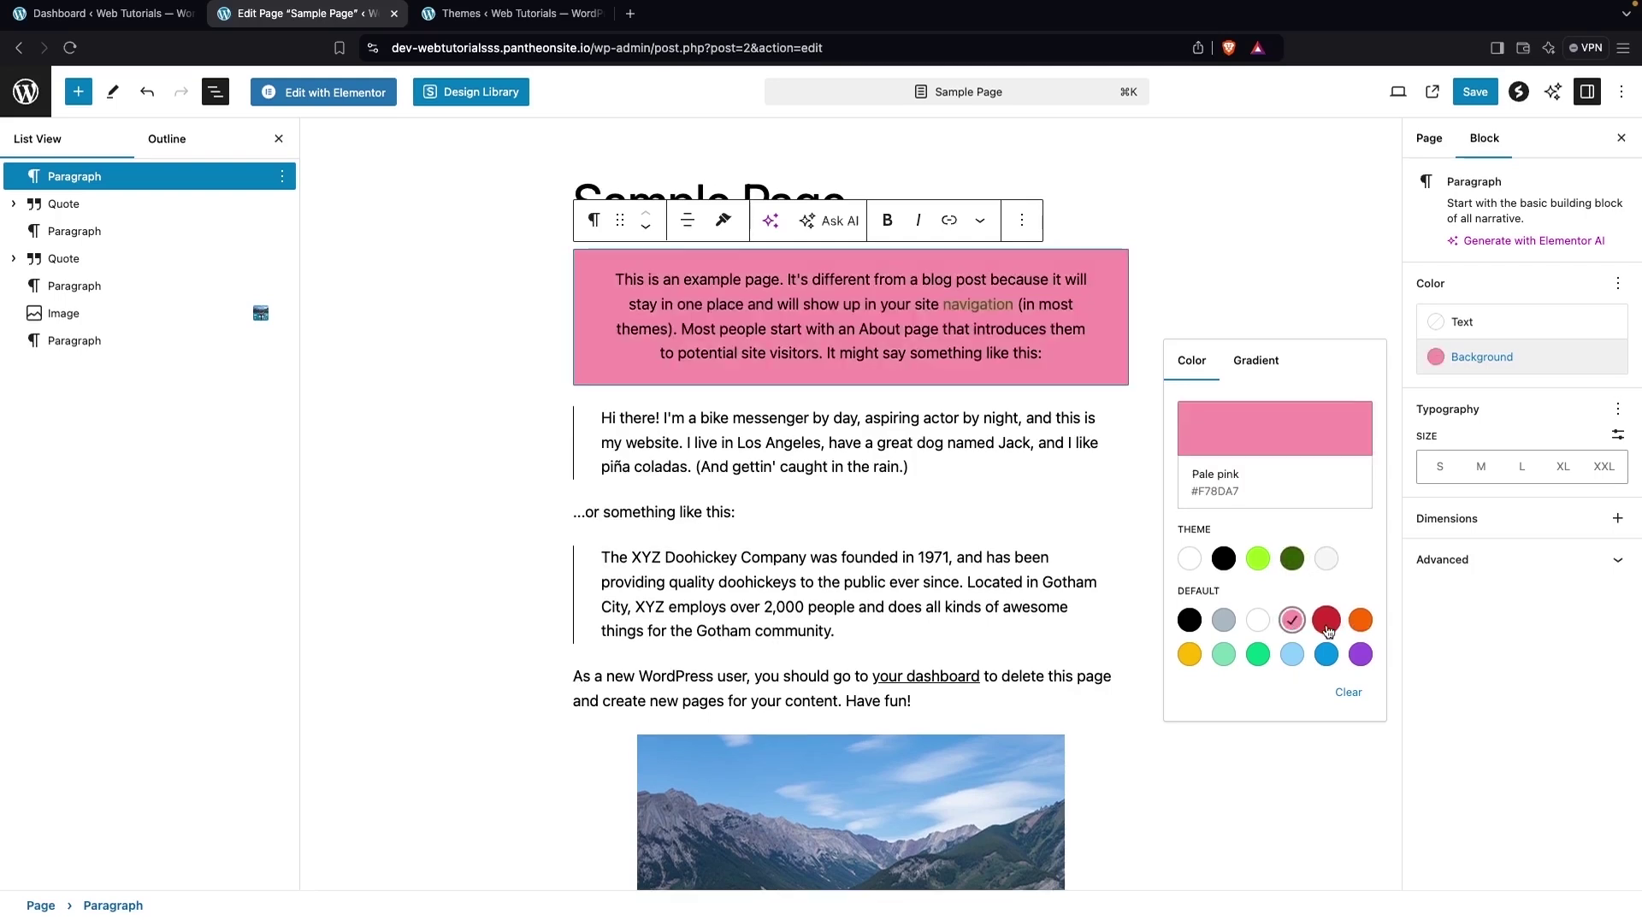
pyautogui.click(1327, 625)
pyautogui.click(1360, 621)
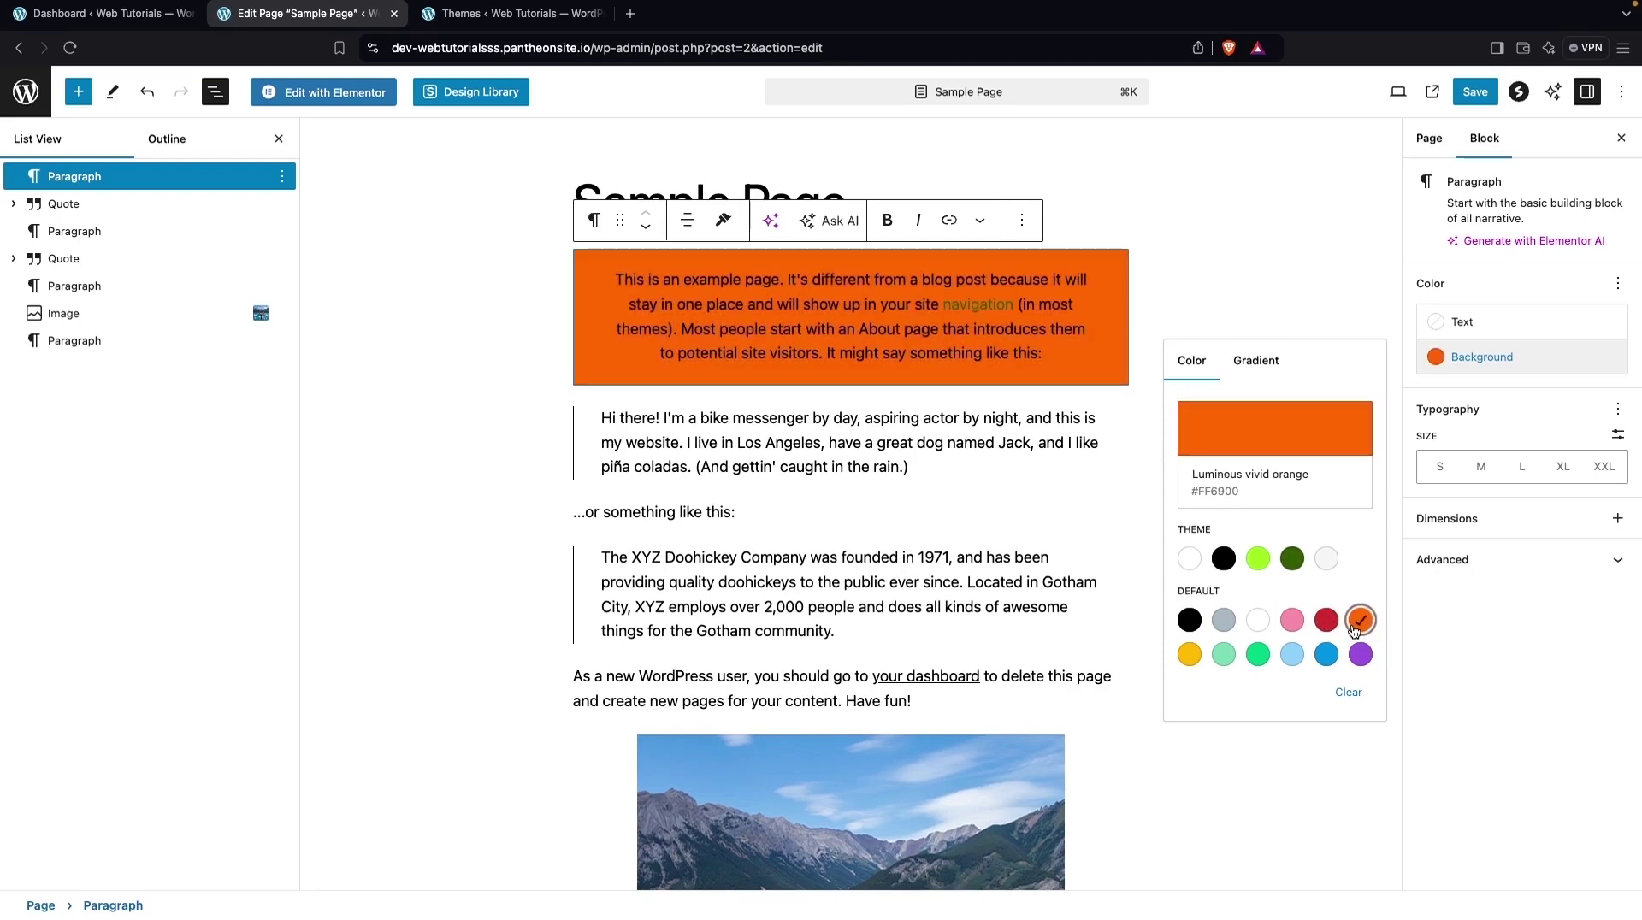
# - Set the first paragraph's background to Light green cyan and its text size to Small
pyautogui.click(1227, 659)
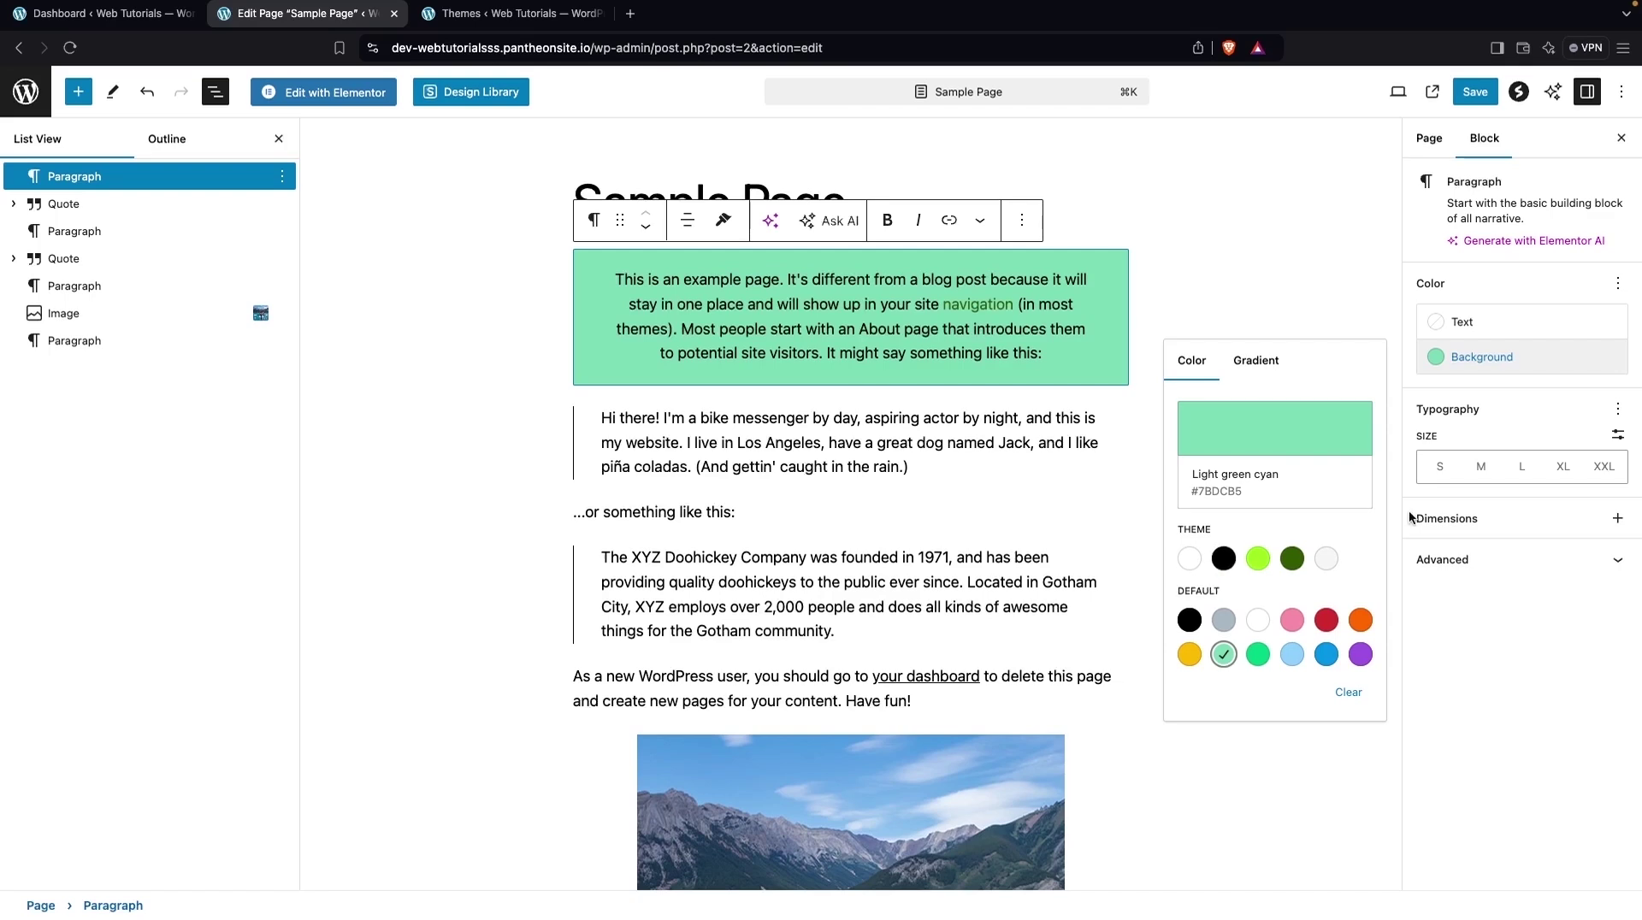
pyautogui.click(1481, 481)
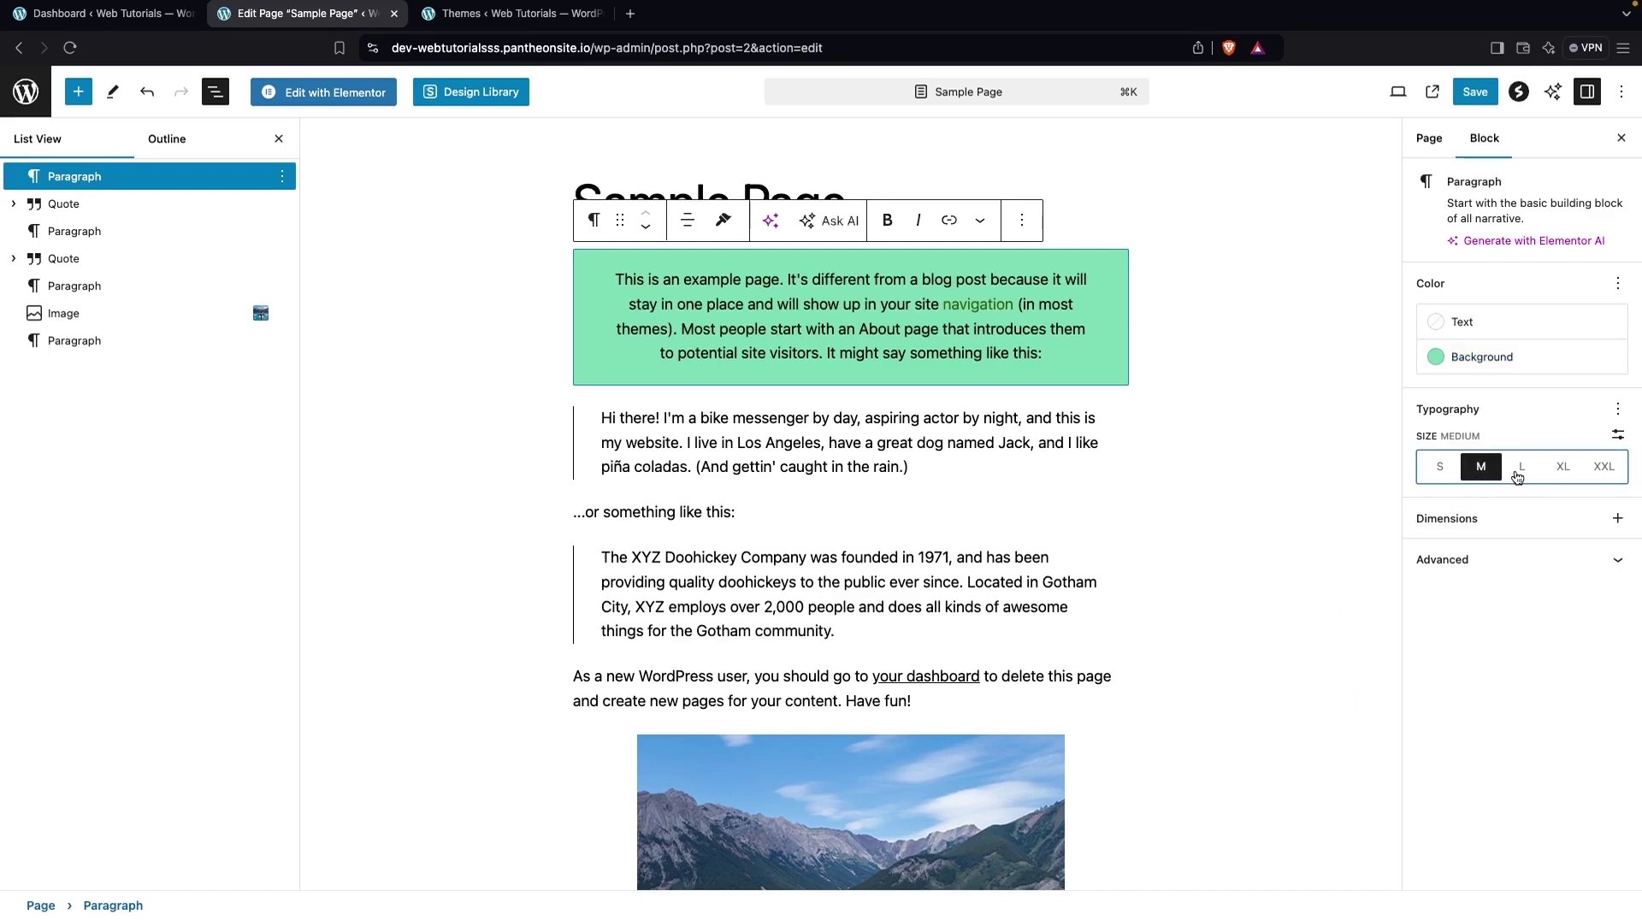
pyautogui.click(1520, 473)
pyautogui.click(1485, 473)
pyautogui.click(1443, 475)
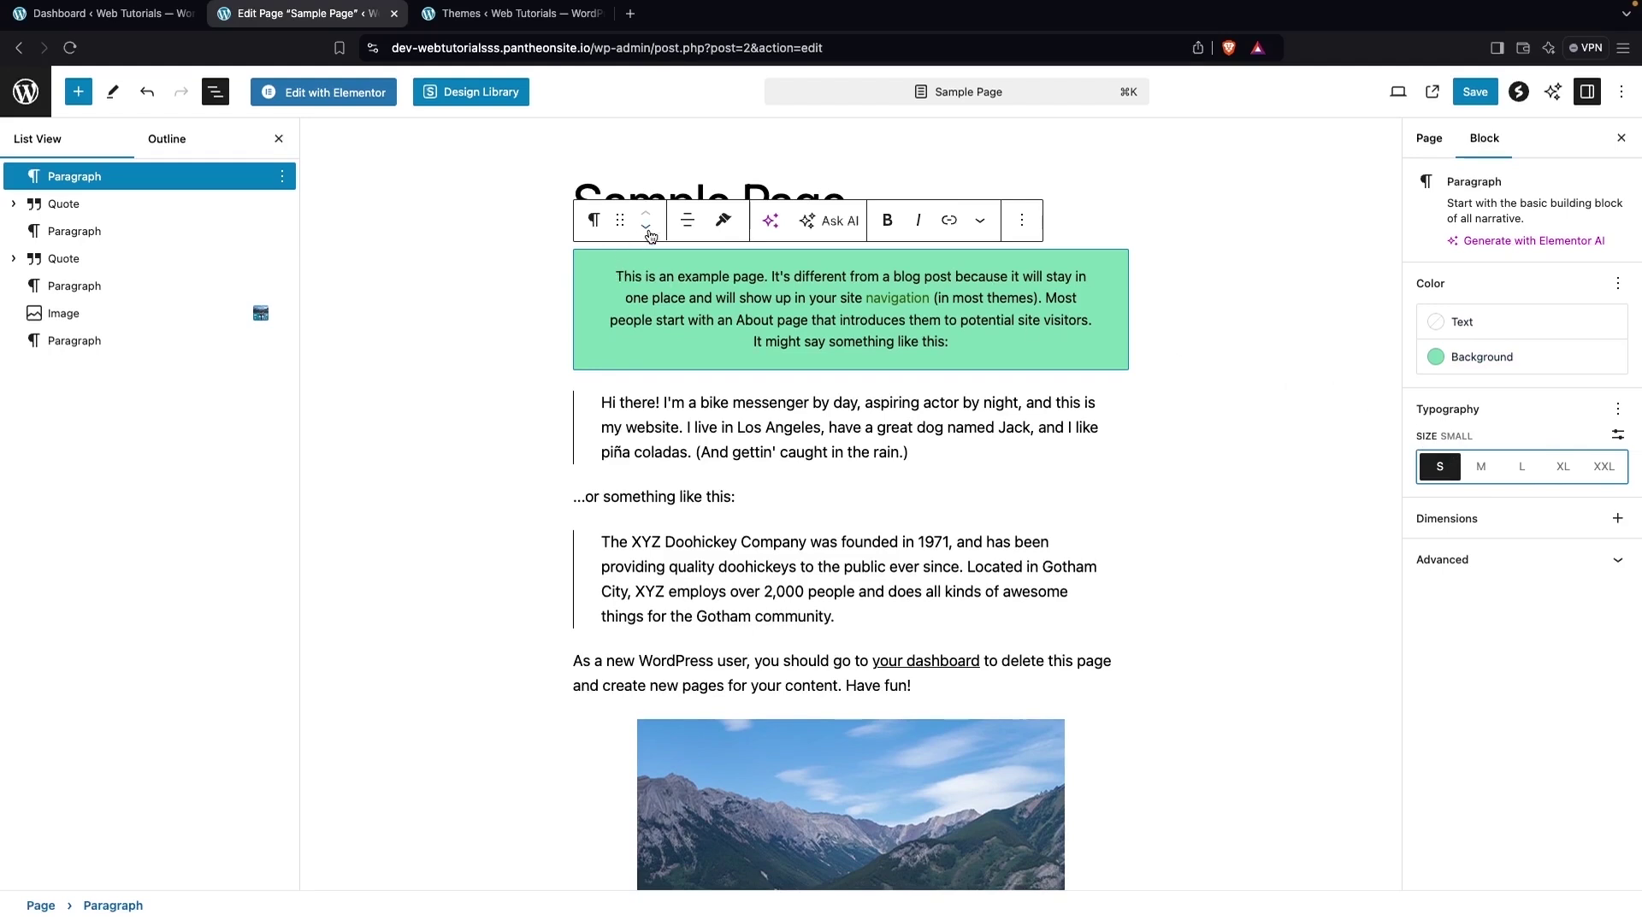
# - Align the first paragraph's text left and review its Dimensions and Advanced settings
pyautogui.click(687, 220)
pyautogui.click(707, 277)
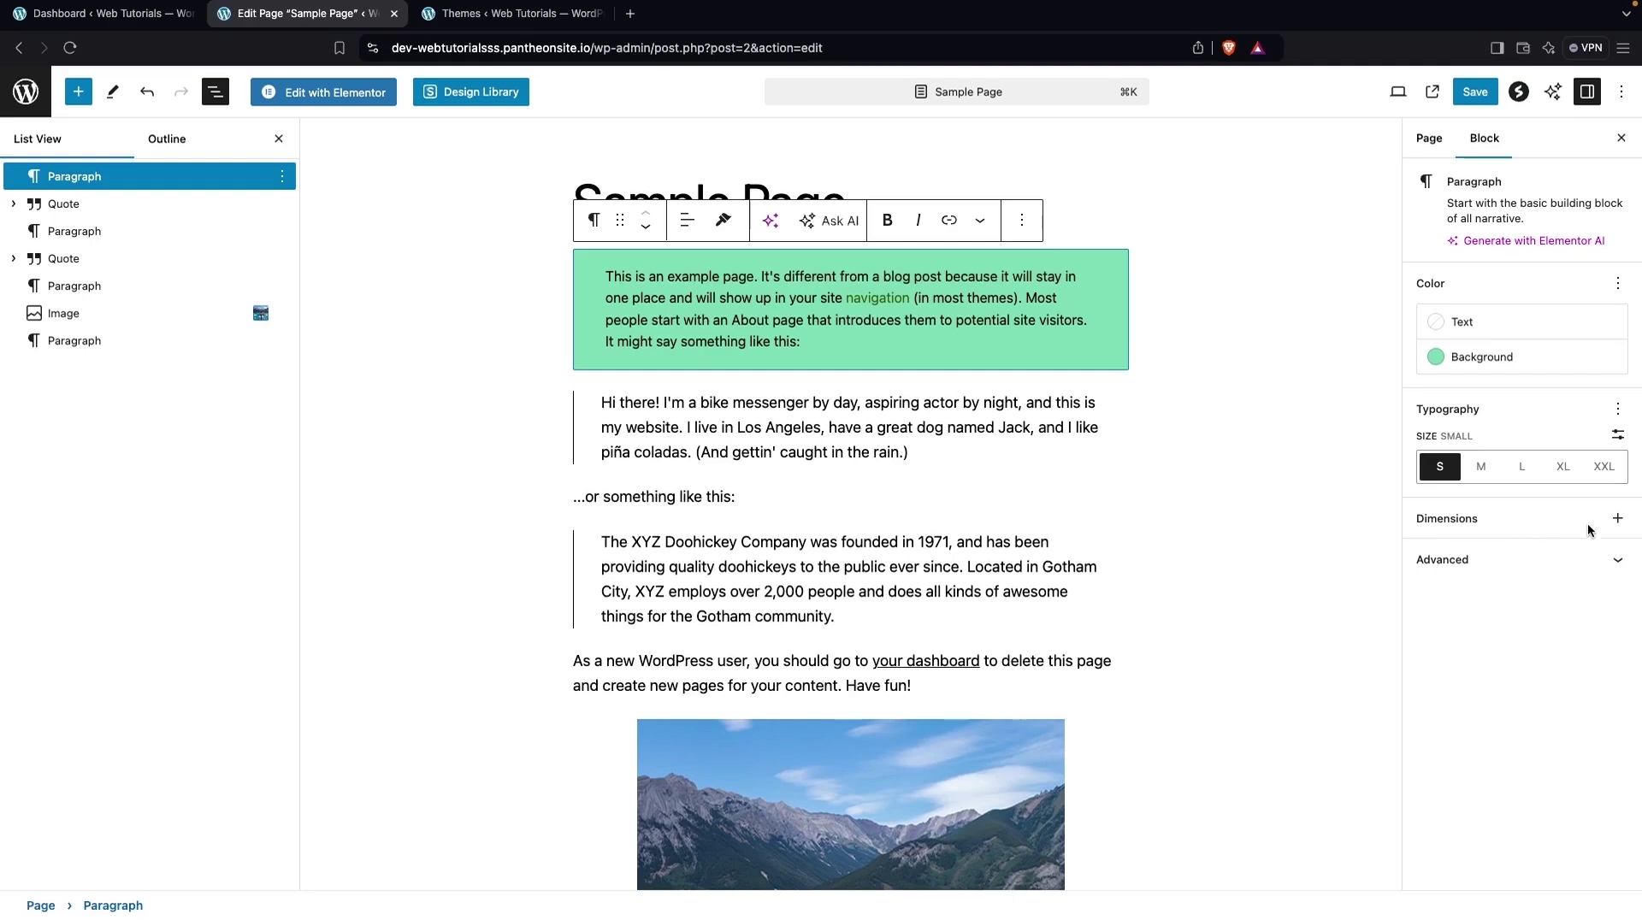
pyautogui.click(1617, 519)
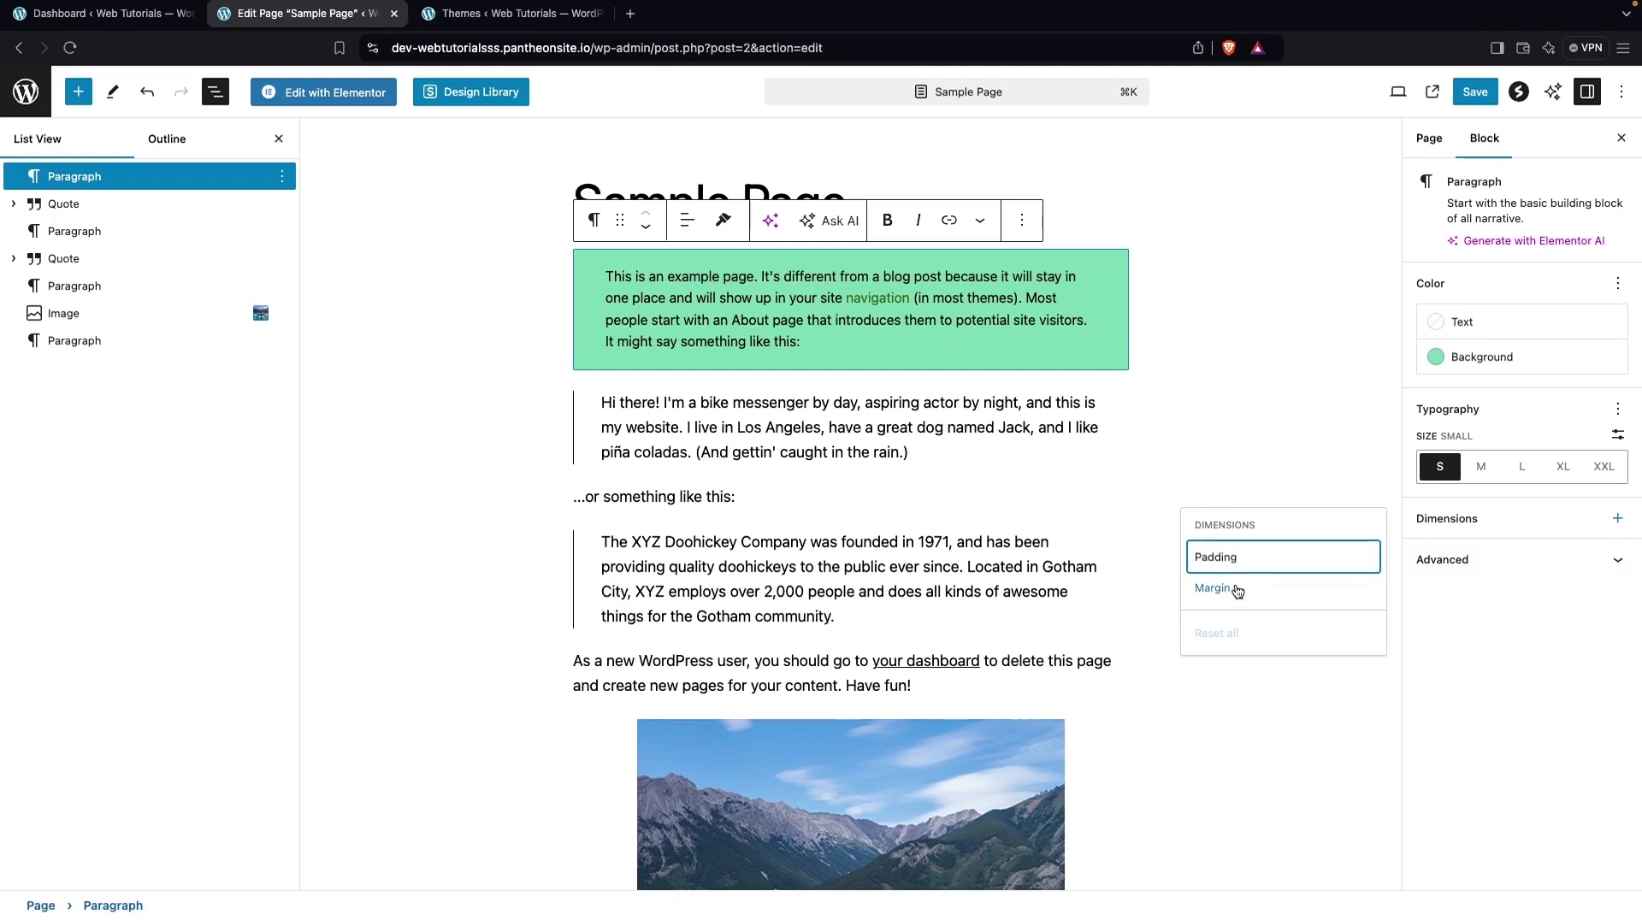
pyautogui.click(1516, 562)
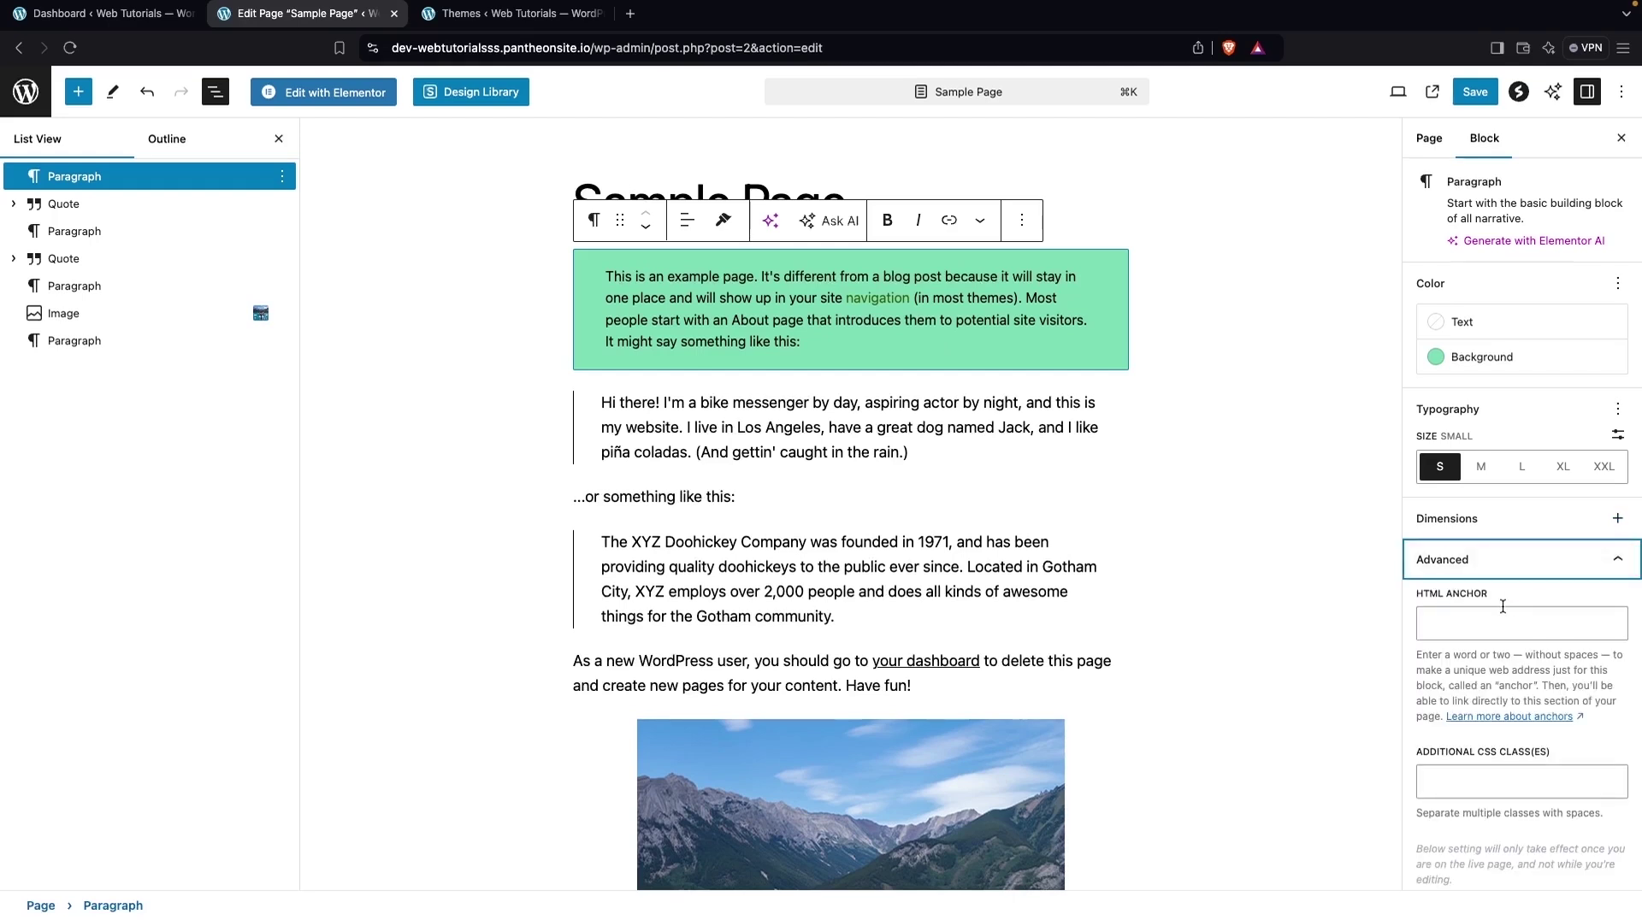
pyautogui.scroll(-3, 1513, 590)
pyautogui.scroll(1, 1504, 612)
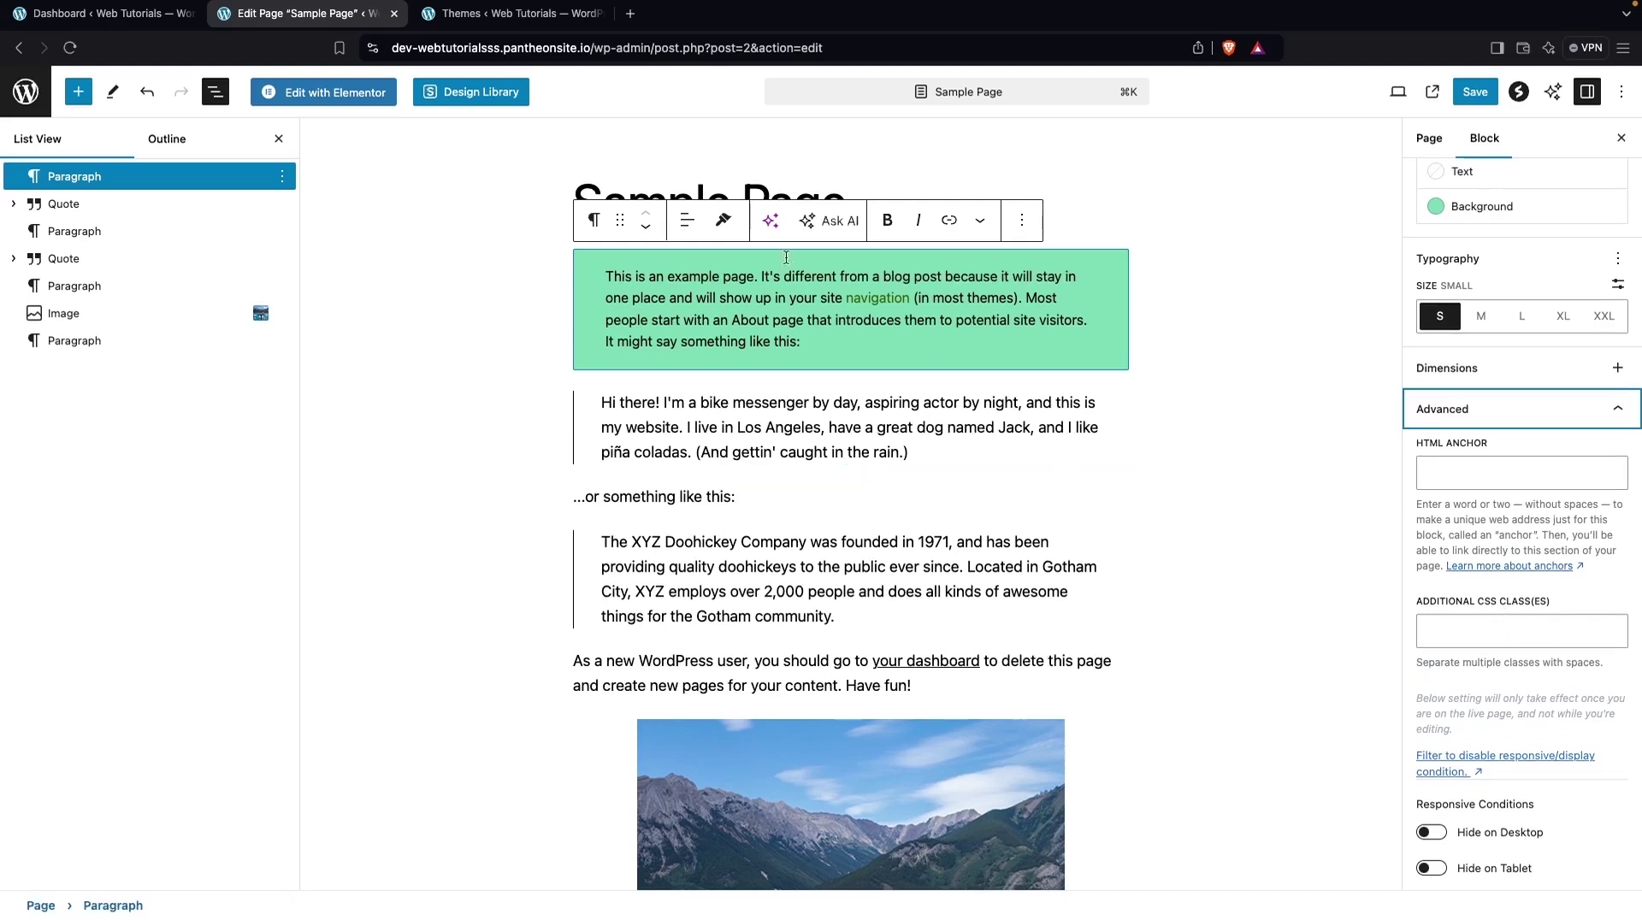
# - Copy the first paragraph's style and paste it onto the "As a new WordPress user" paragraph above the image
pyautogui.click(728, 234)
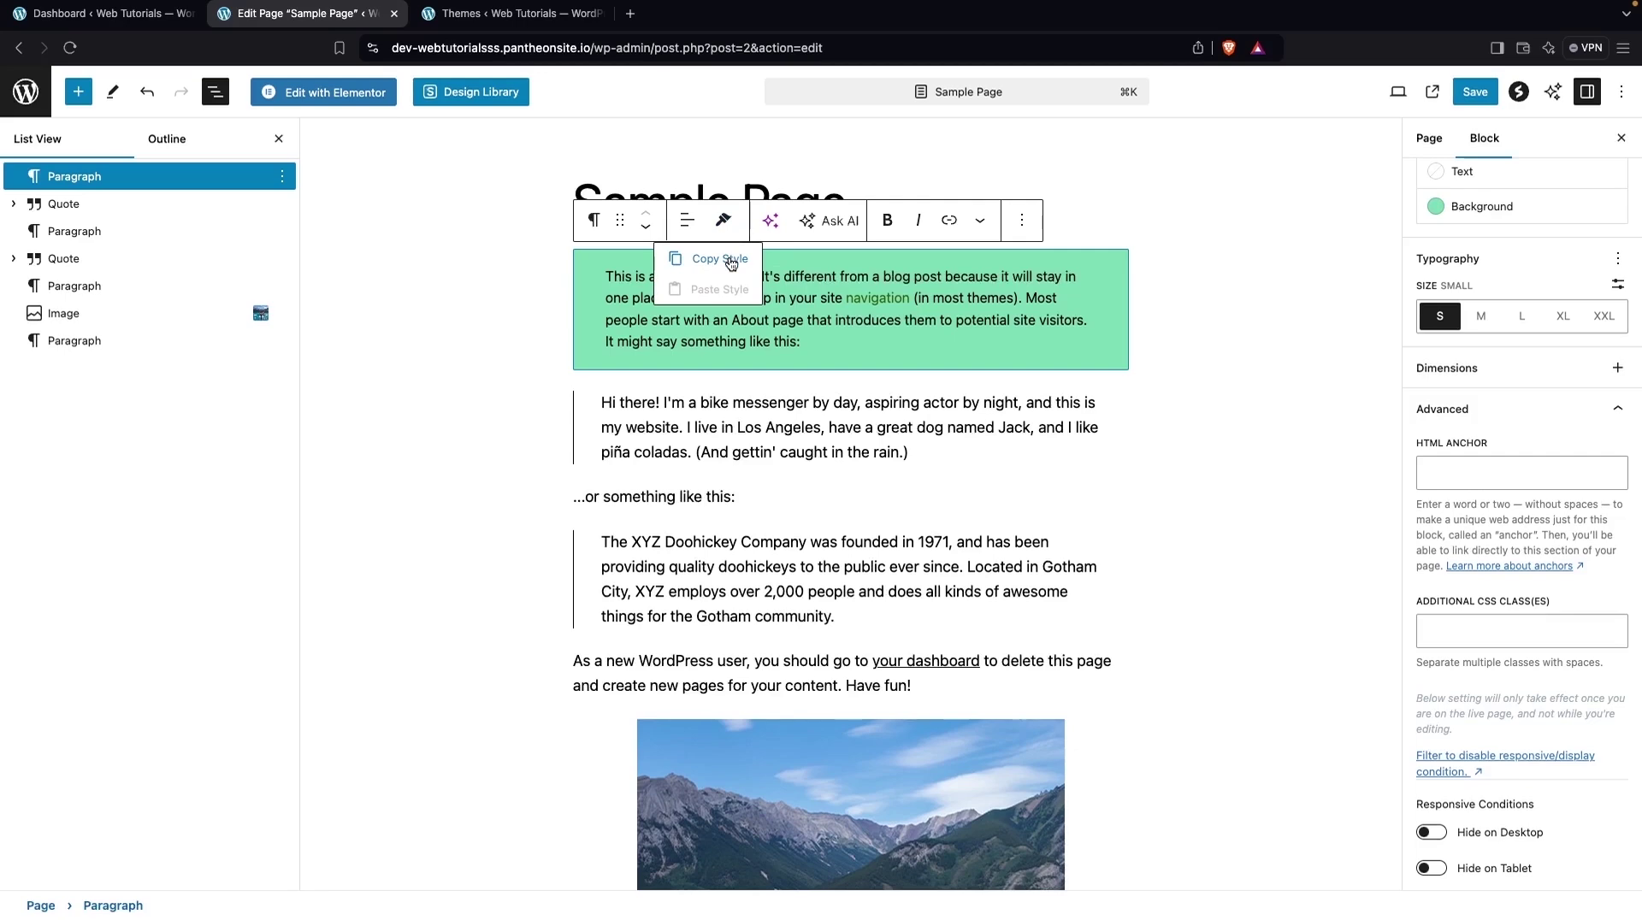
pyautogui.click(732, 262)
pyautogui.scroll(-1, 781, 487)
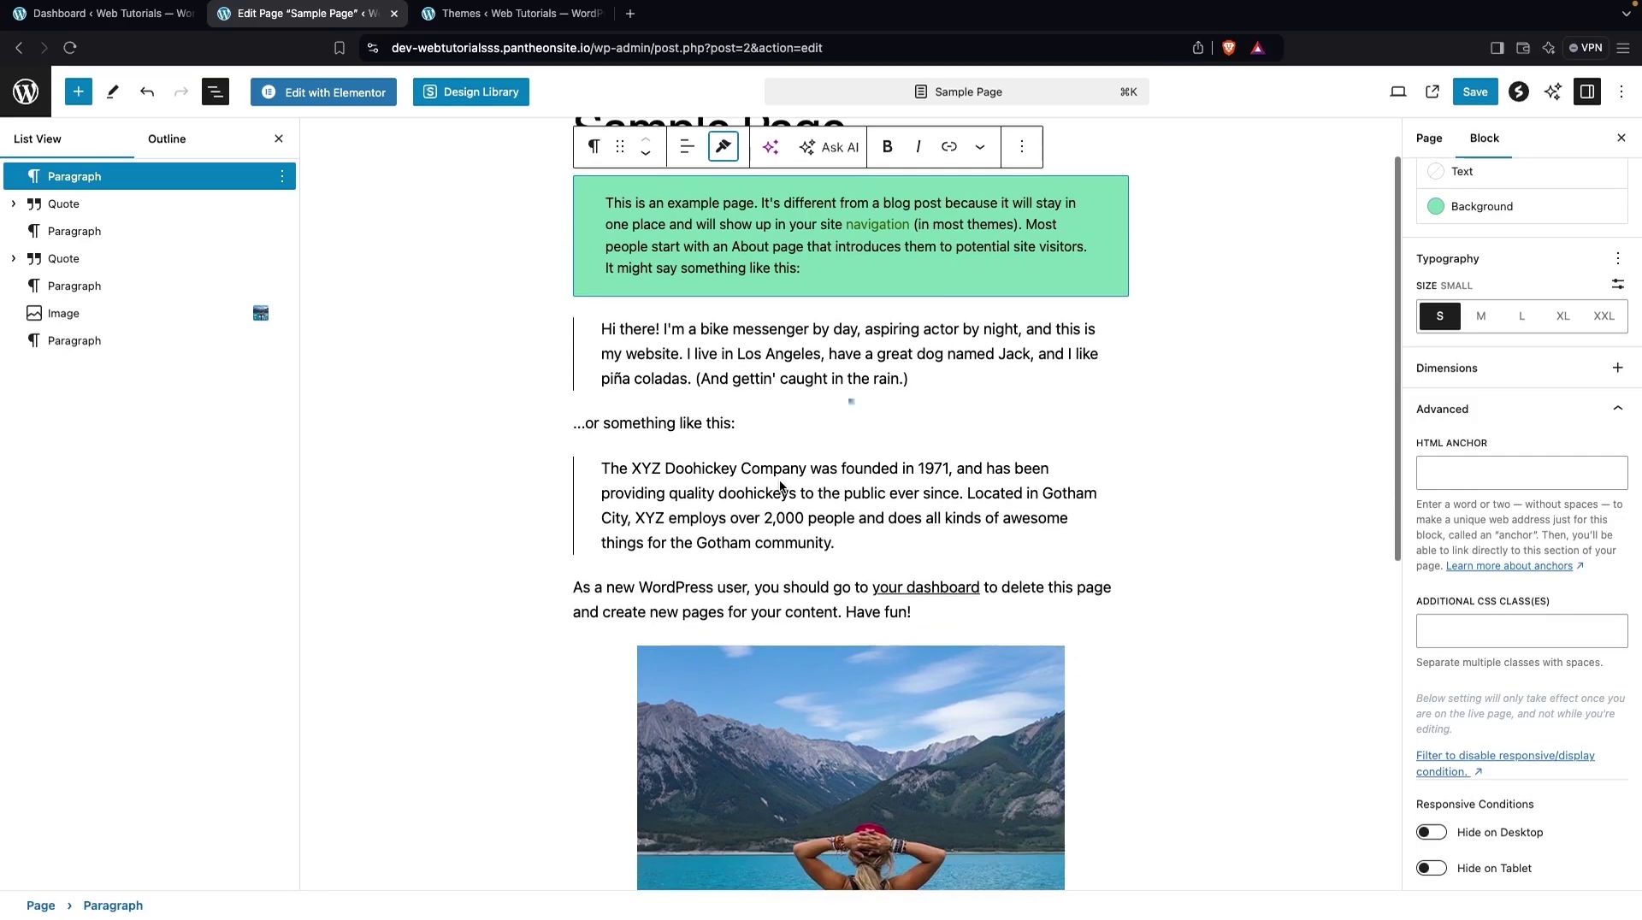
pyautogui.click(772, 588)
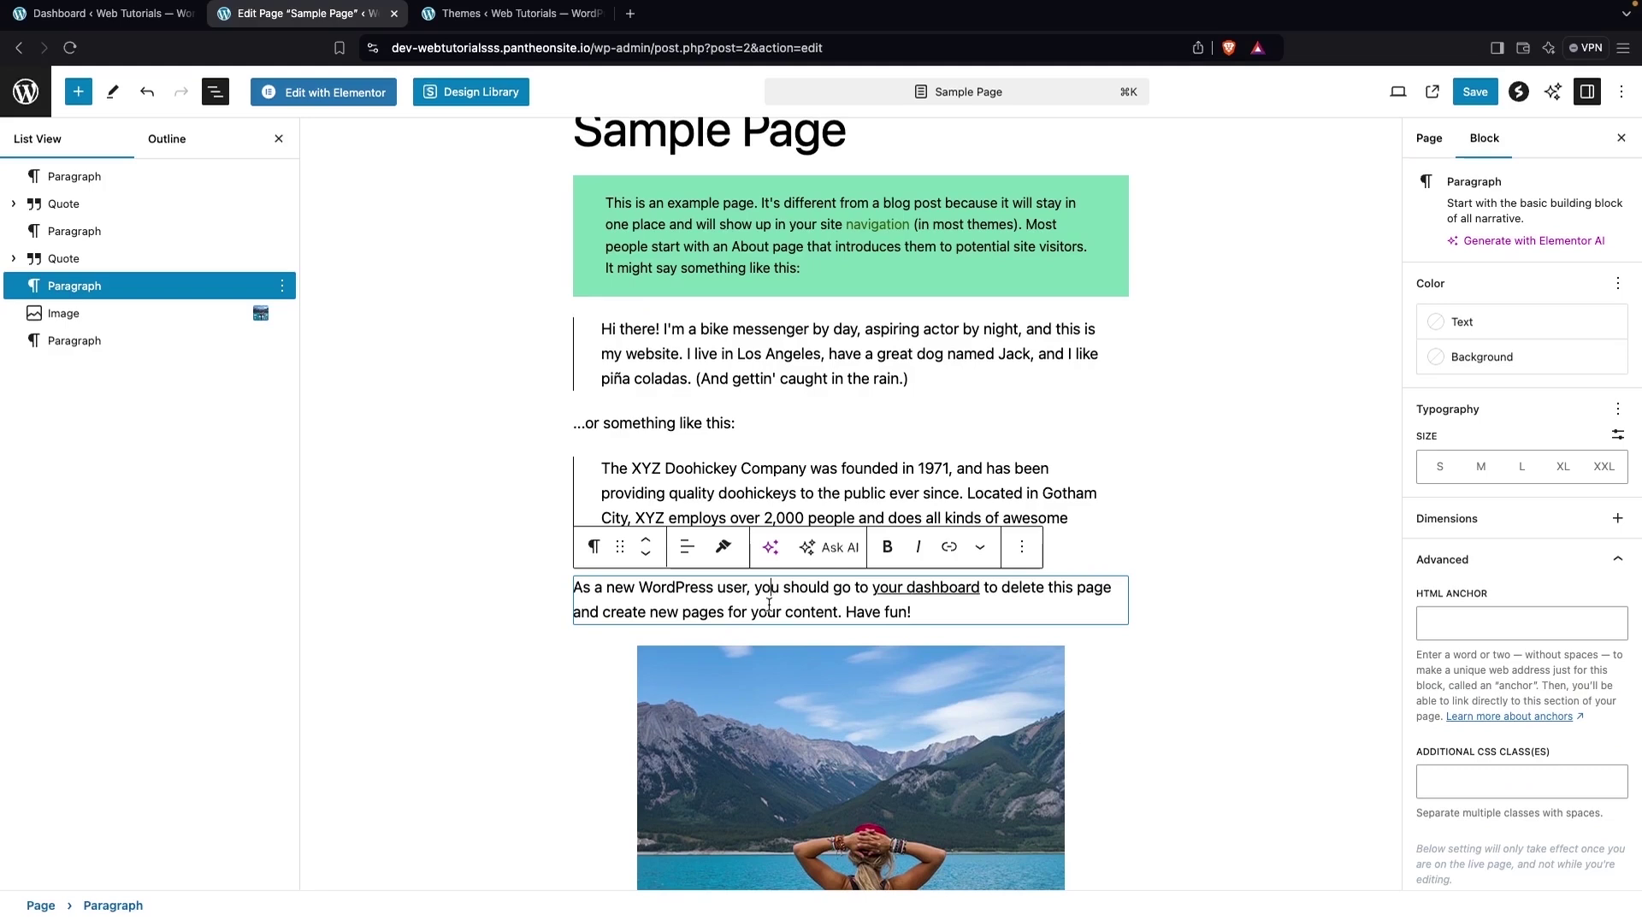
pyautogui.click(723, 548)
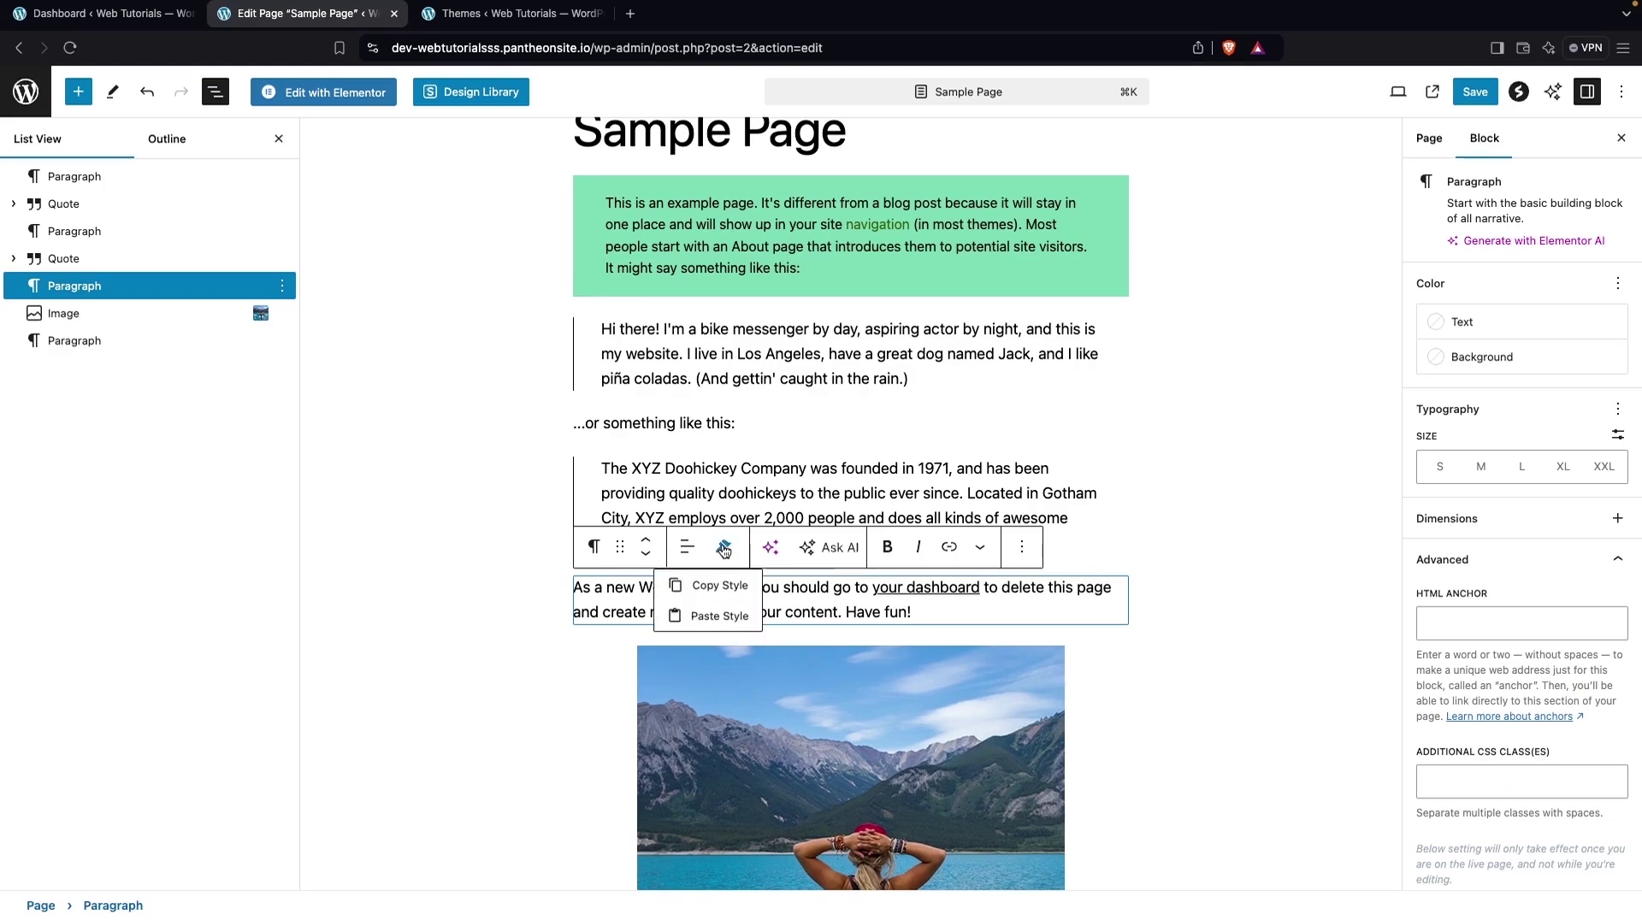
pyautogui.click(720, 617)
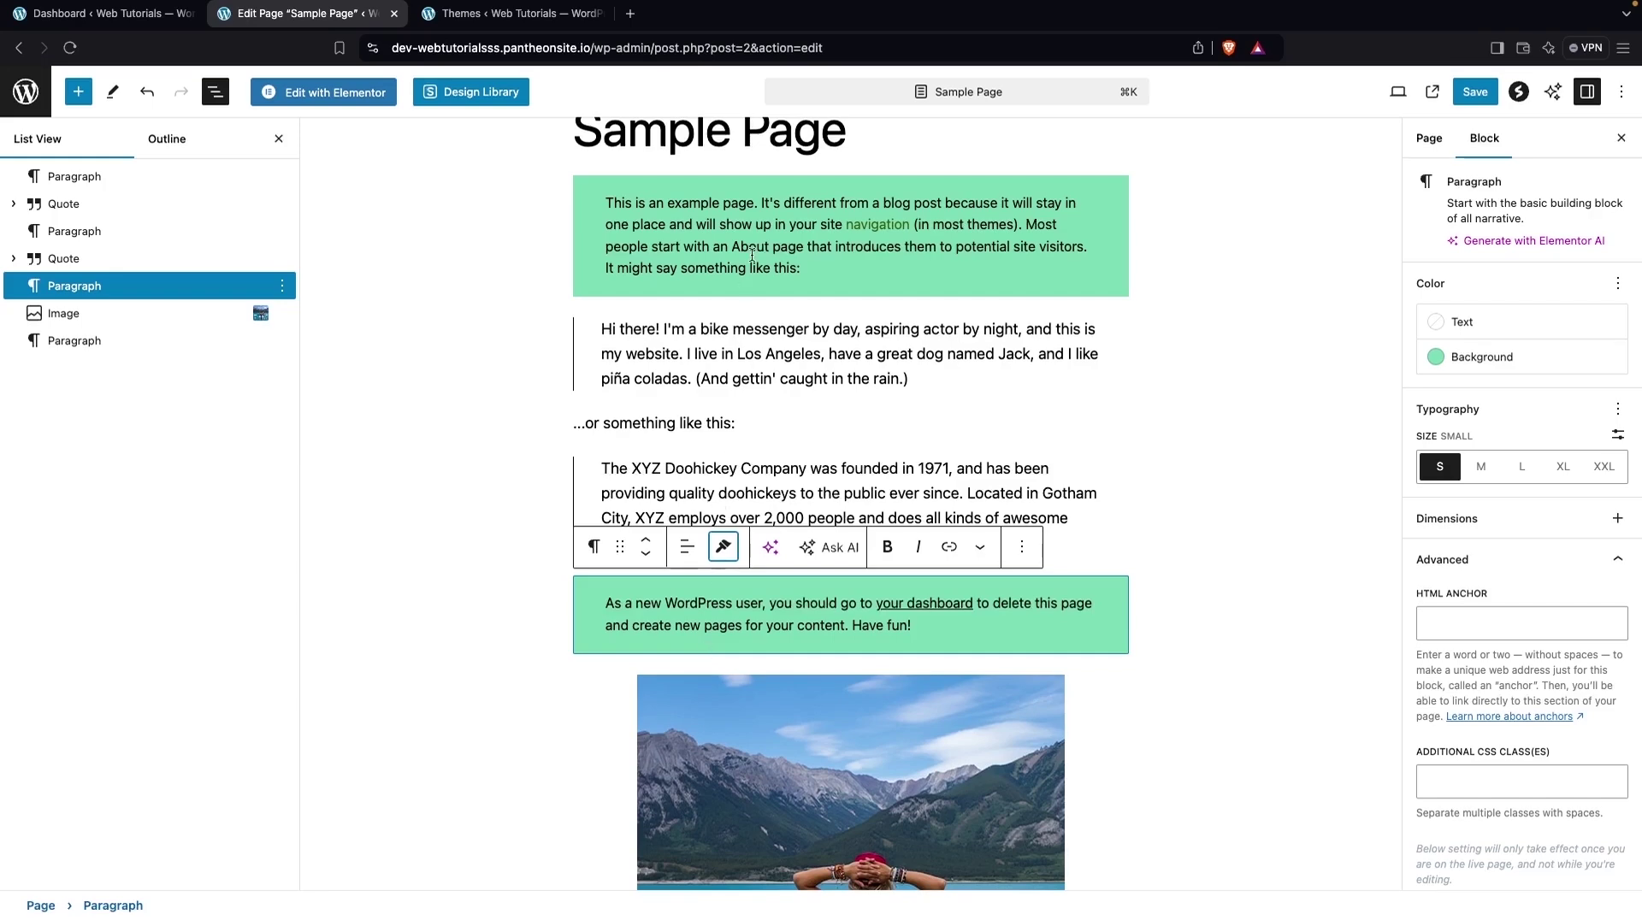
# - Insert a Calendar block from the Widgets category between the "As a new WordPress user" paragraph and the image
pyautogui.scroll(-3, 347, 361)
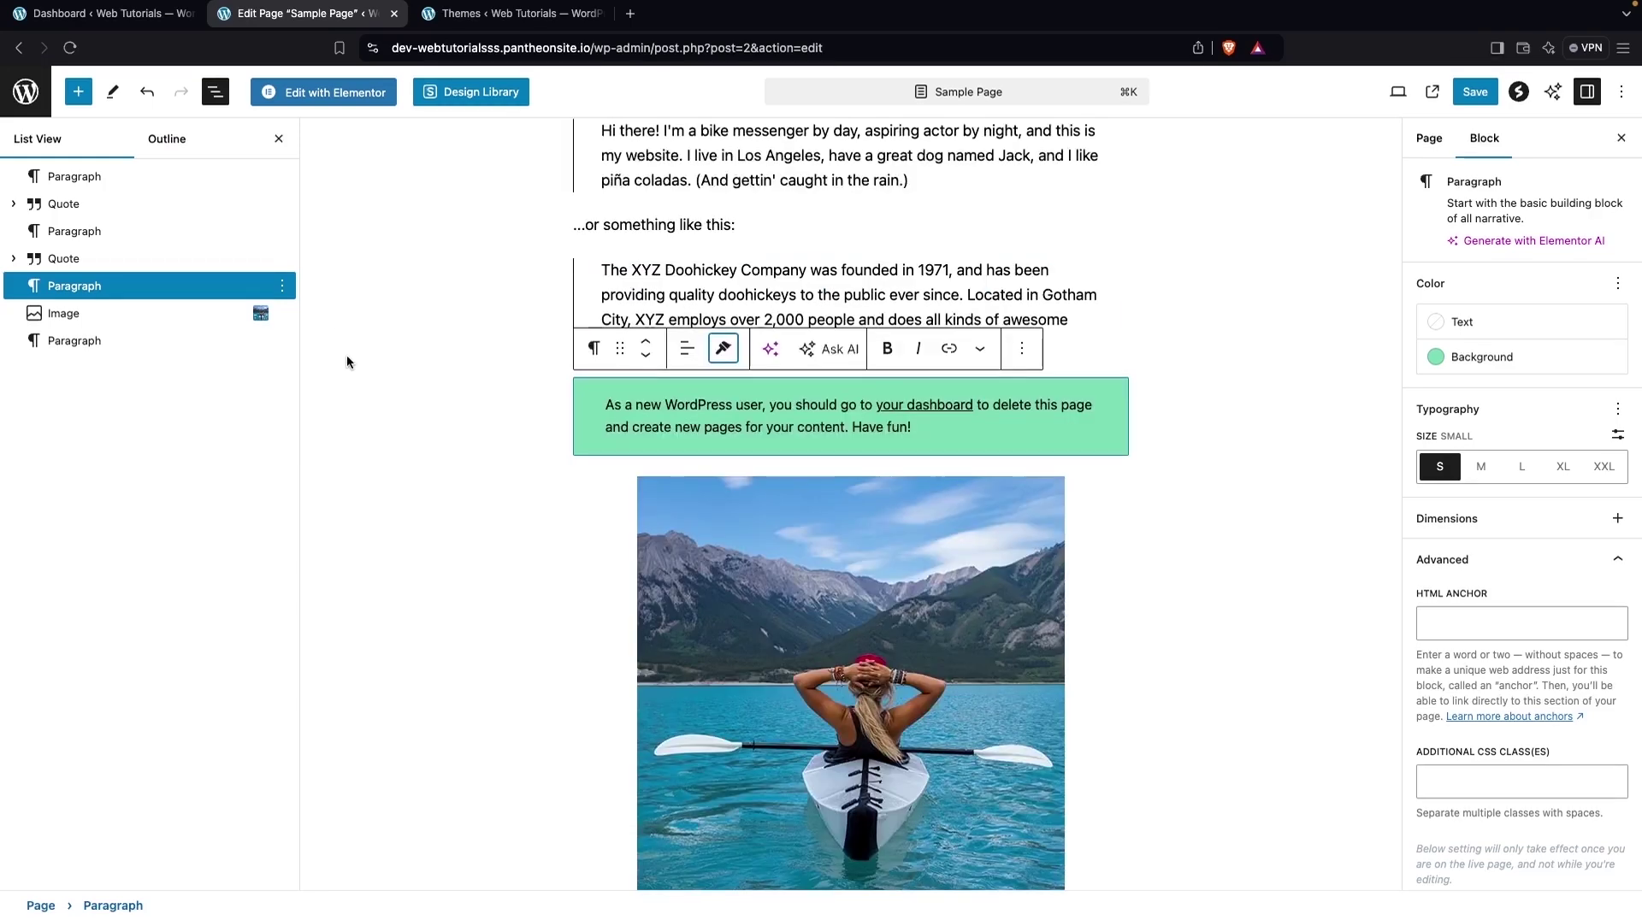
pyautogui.click(78, 94)
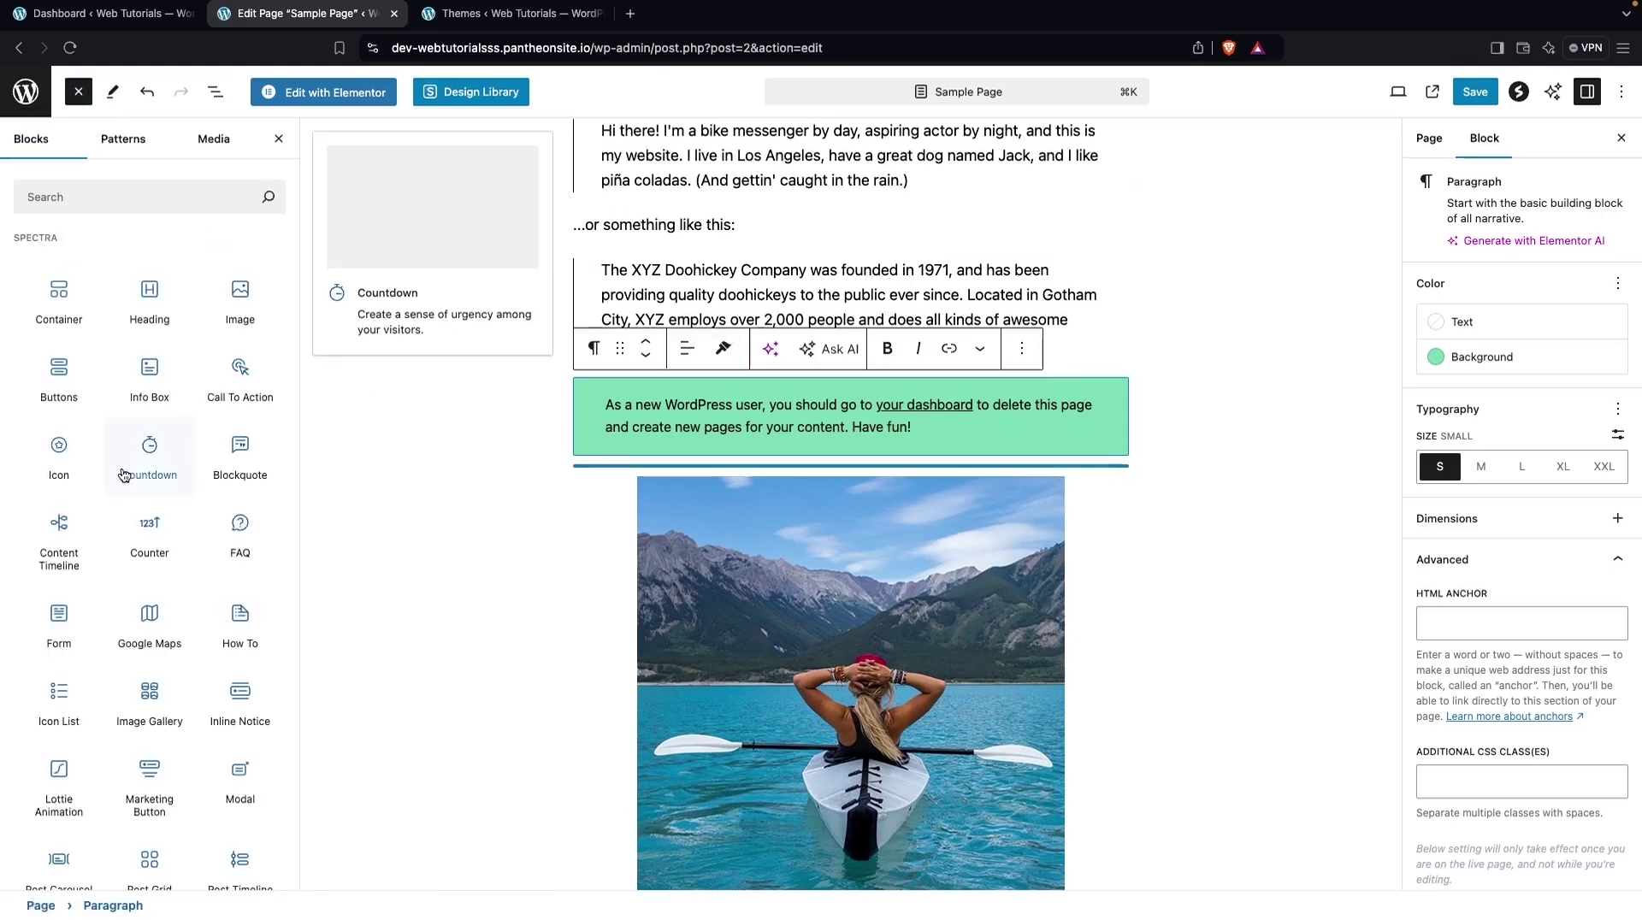
pyautogui.scroll(-15, 157, 513)
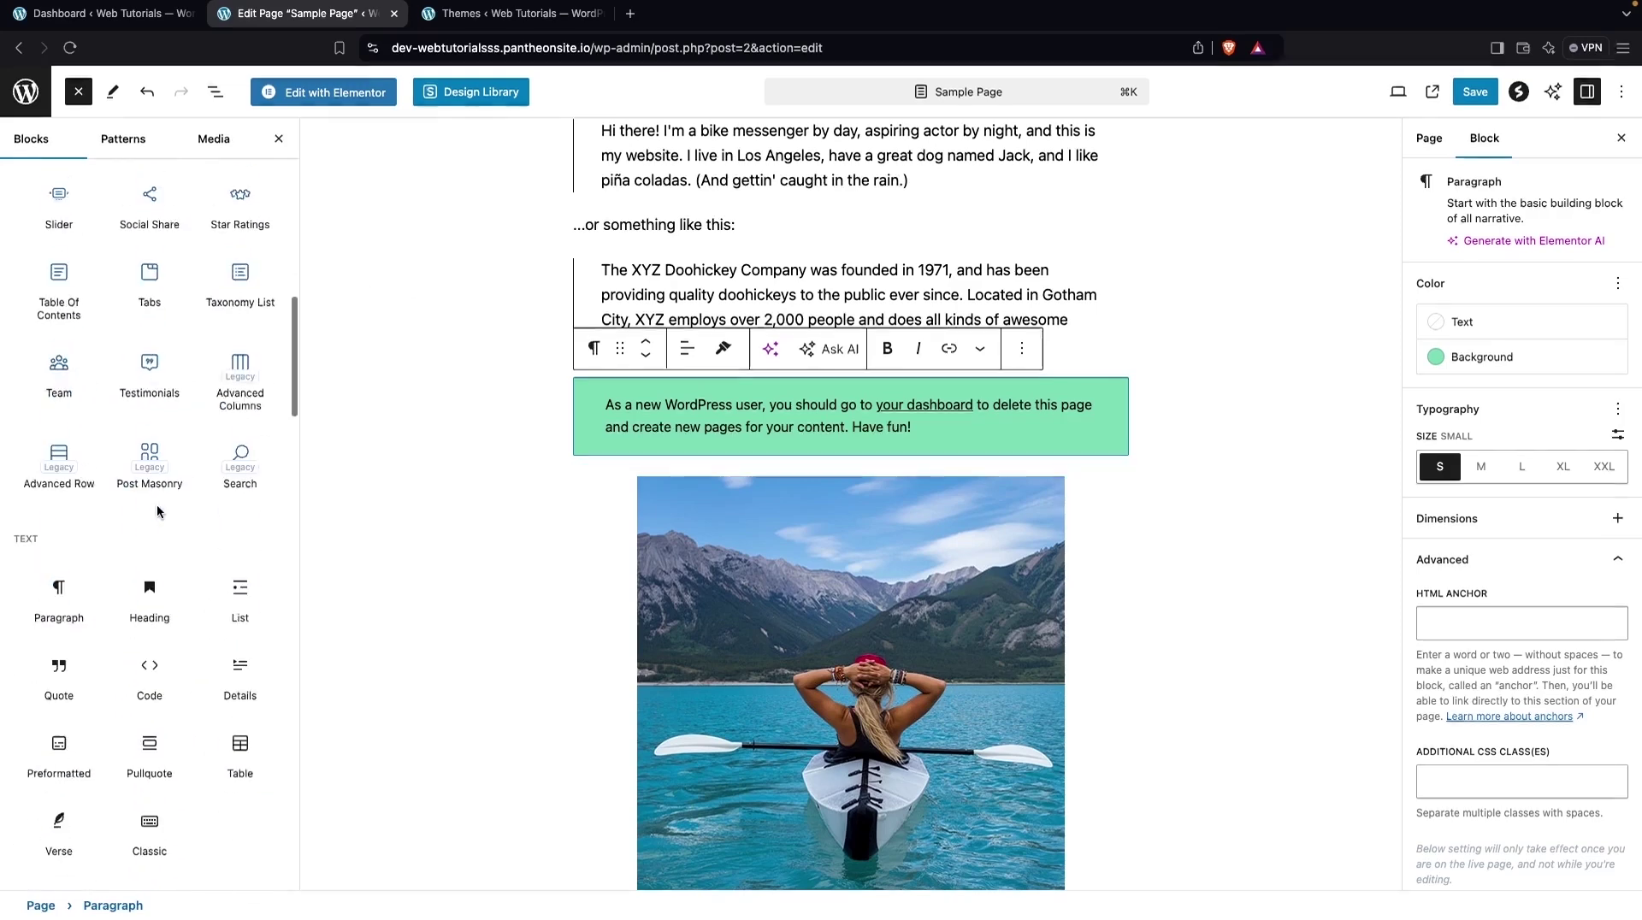
pyautogui.scroll(-8, 156, 510)
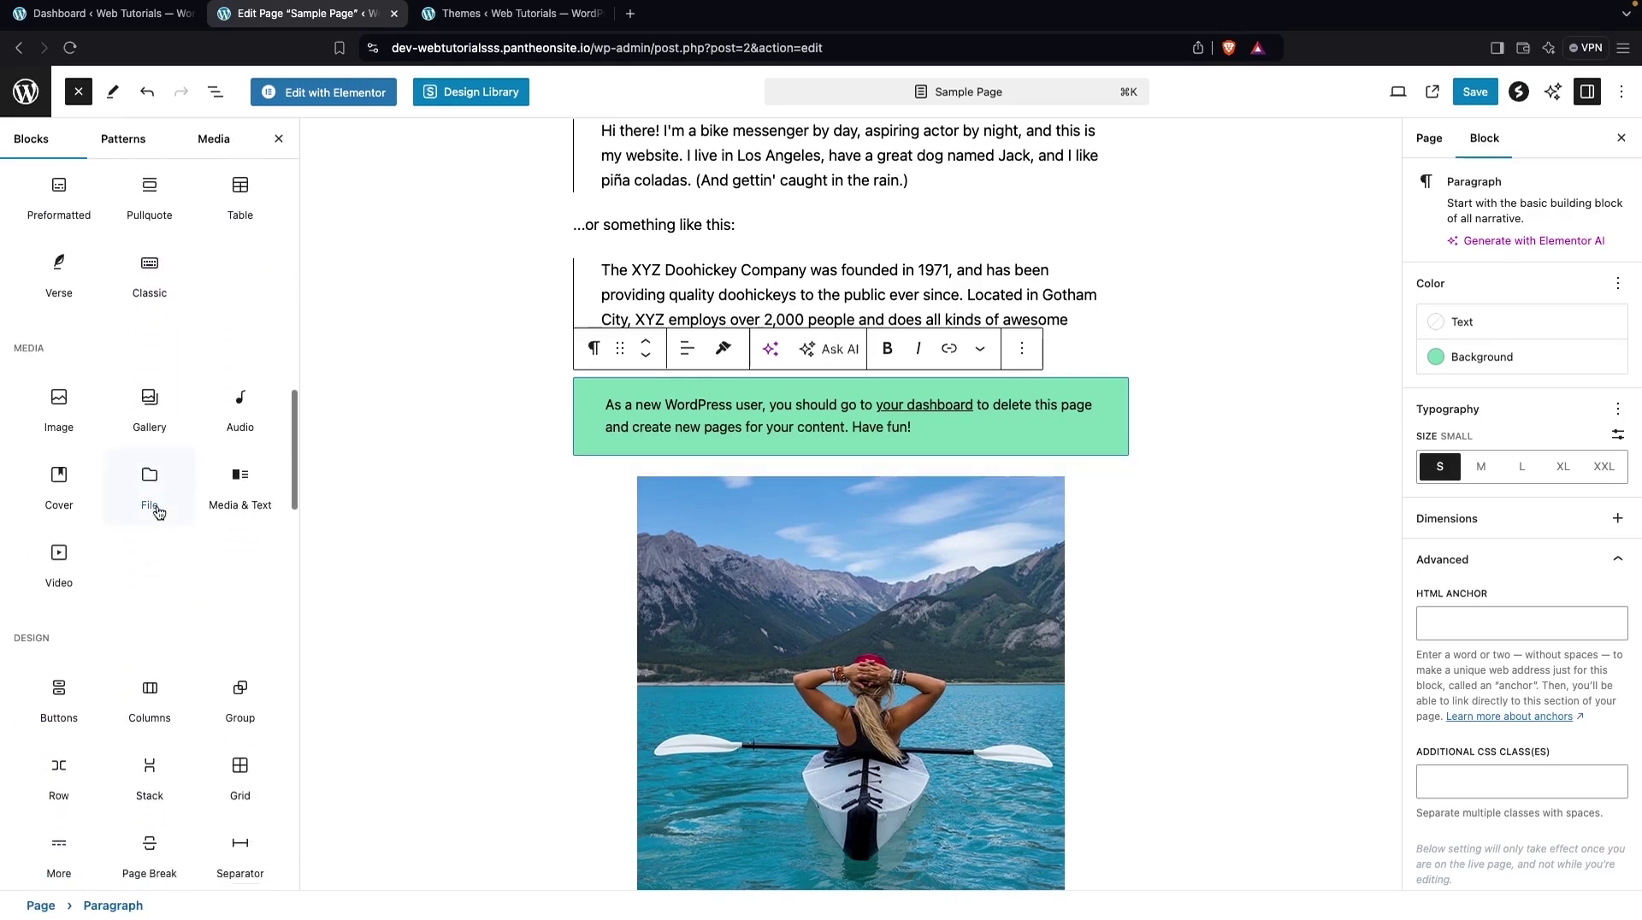
pyautogui.scroll(-5, 158, 512)
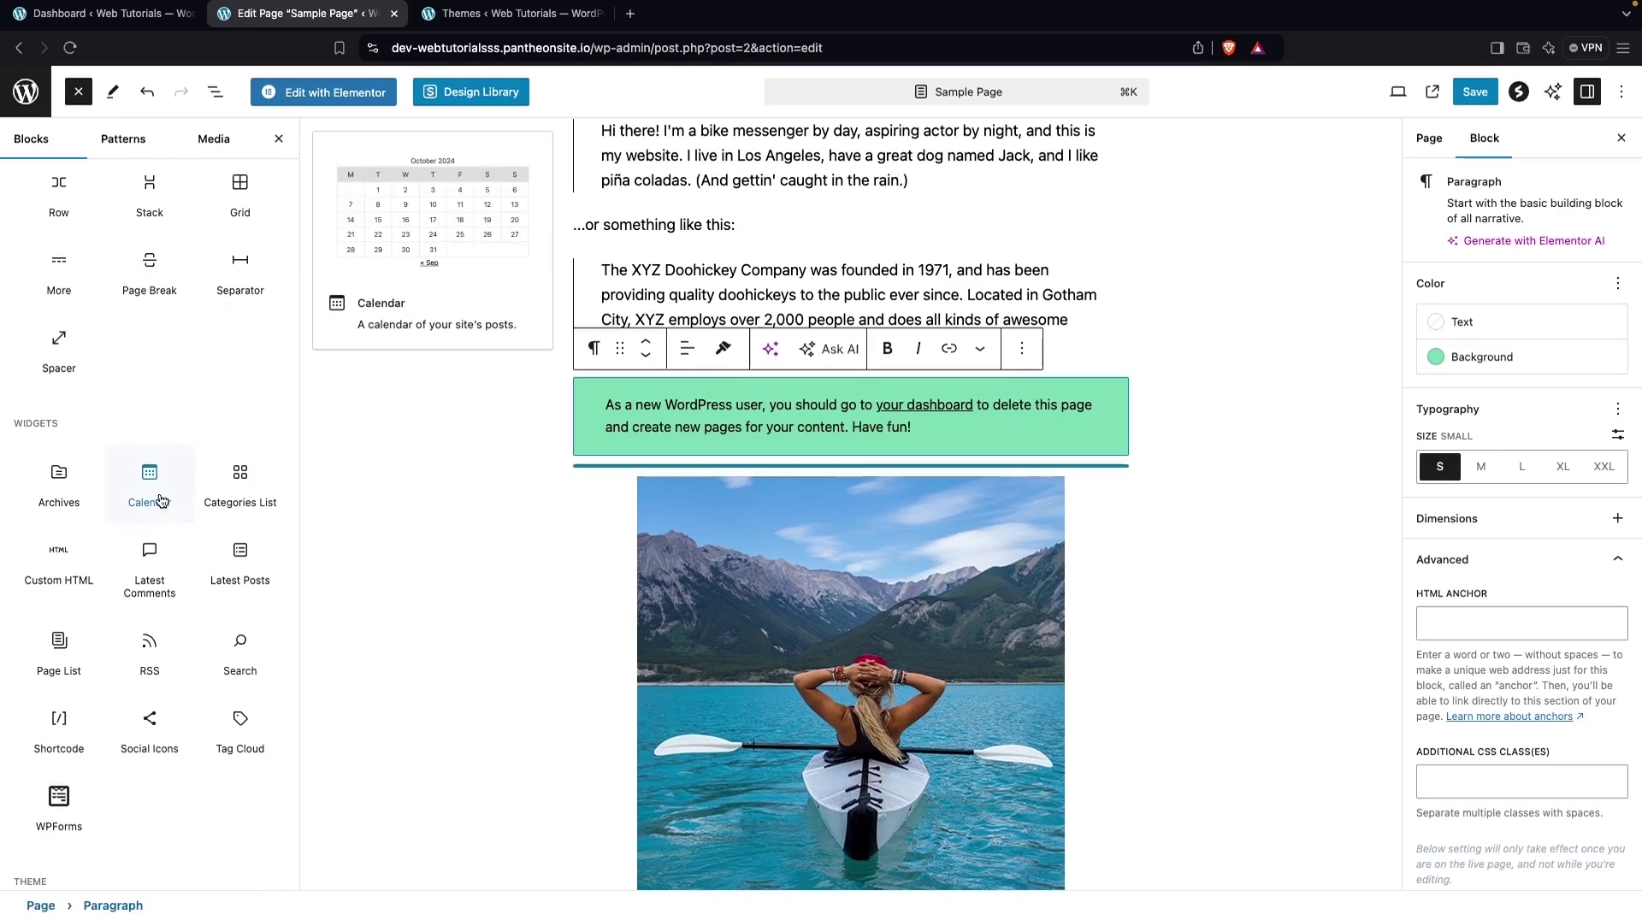
pyautogui.click(159, 510)
pyautogui.scroll(-2, 586, 587)
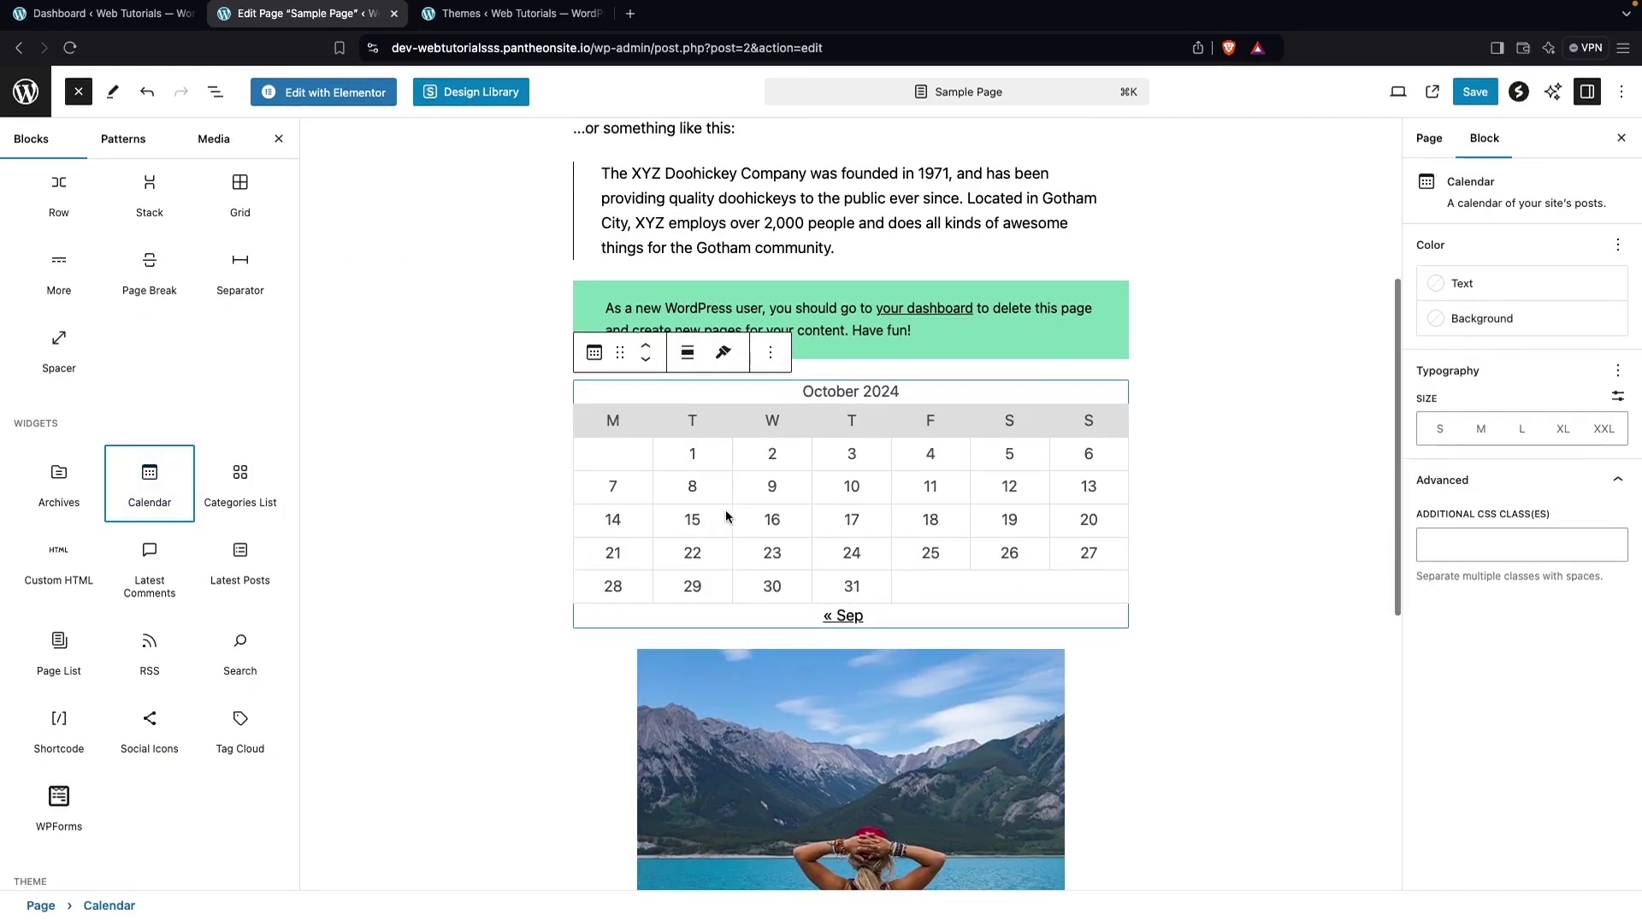
pyautogui.click(767, 499)
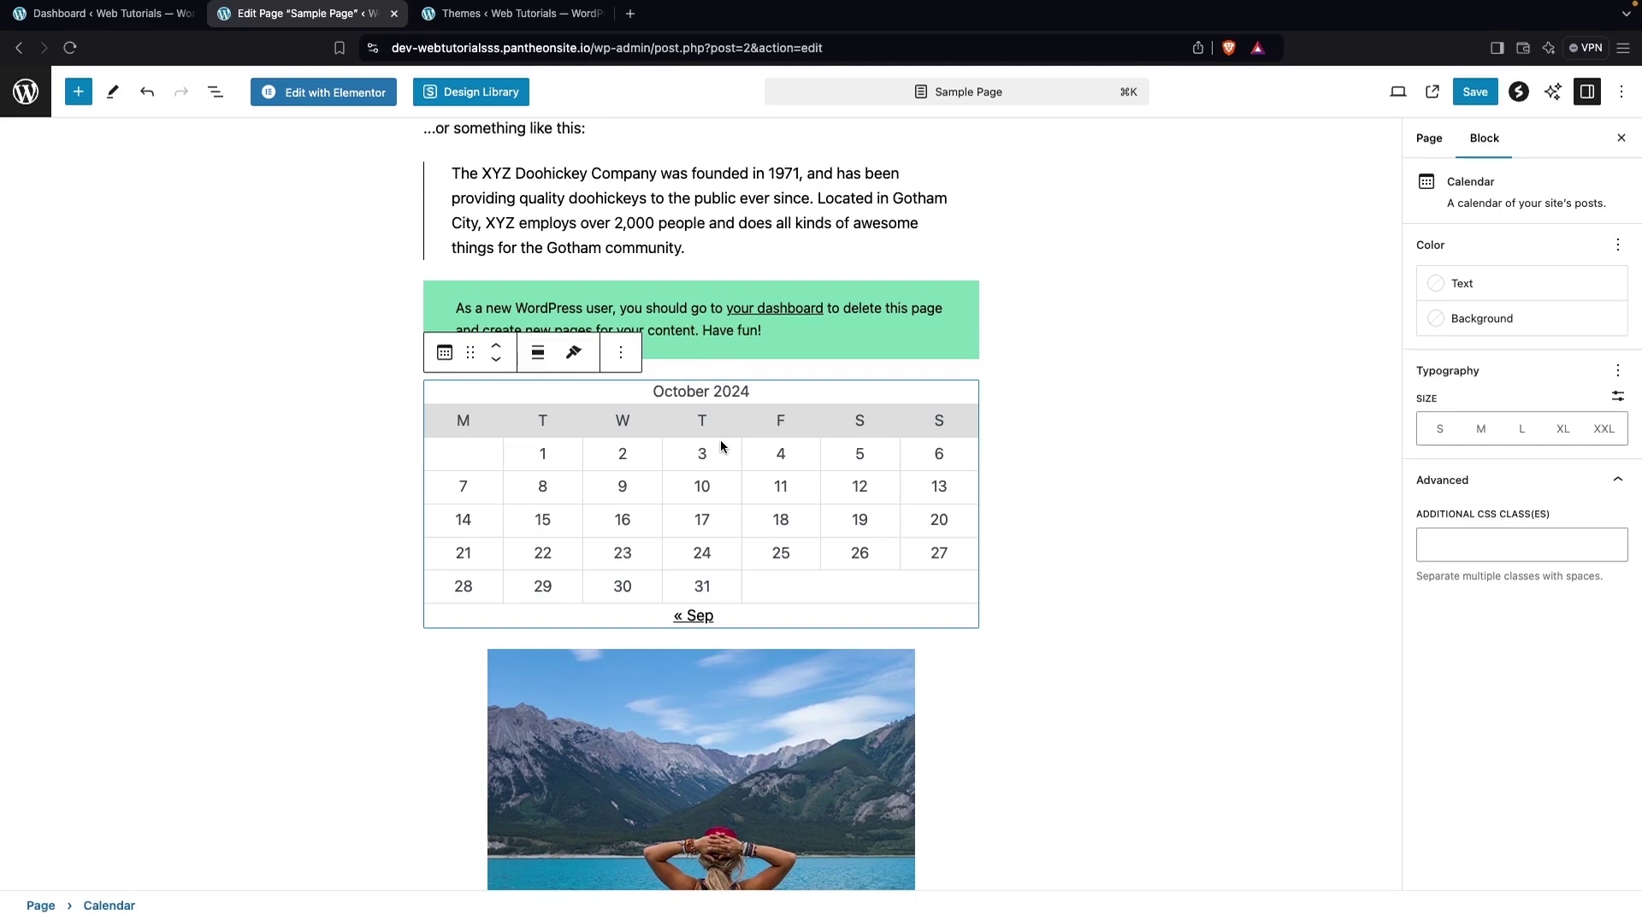
# - Insert a Spectra Google Maps block below the calendar
pyautogui.click(78, 91)
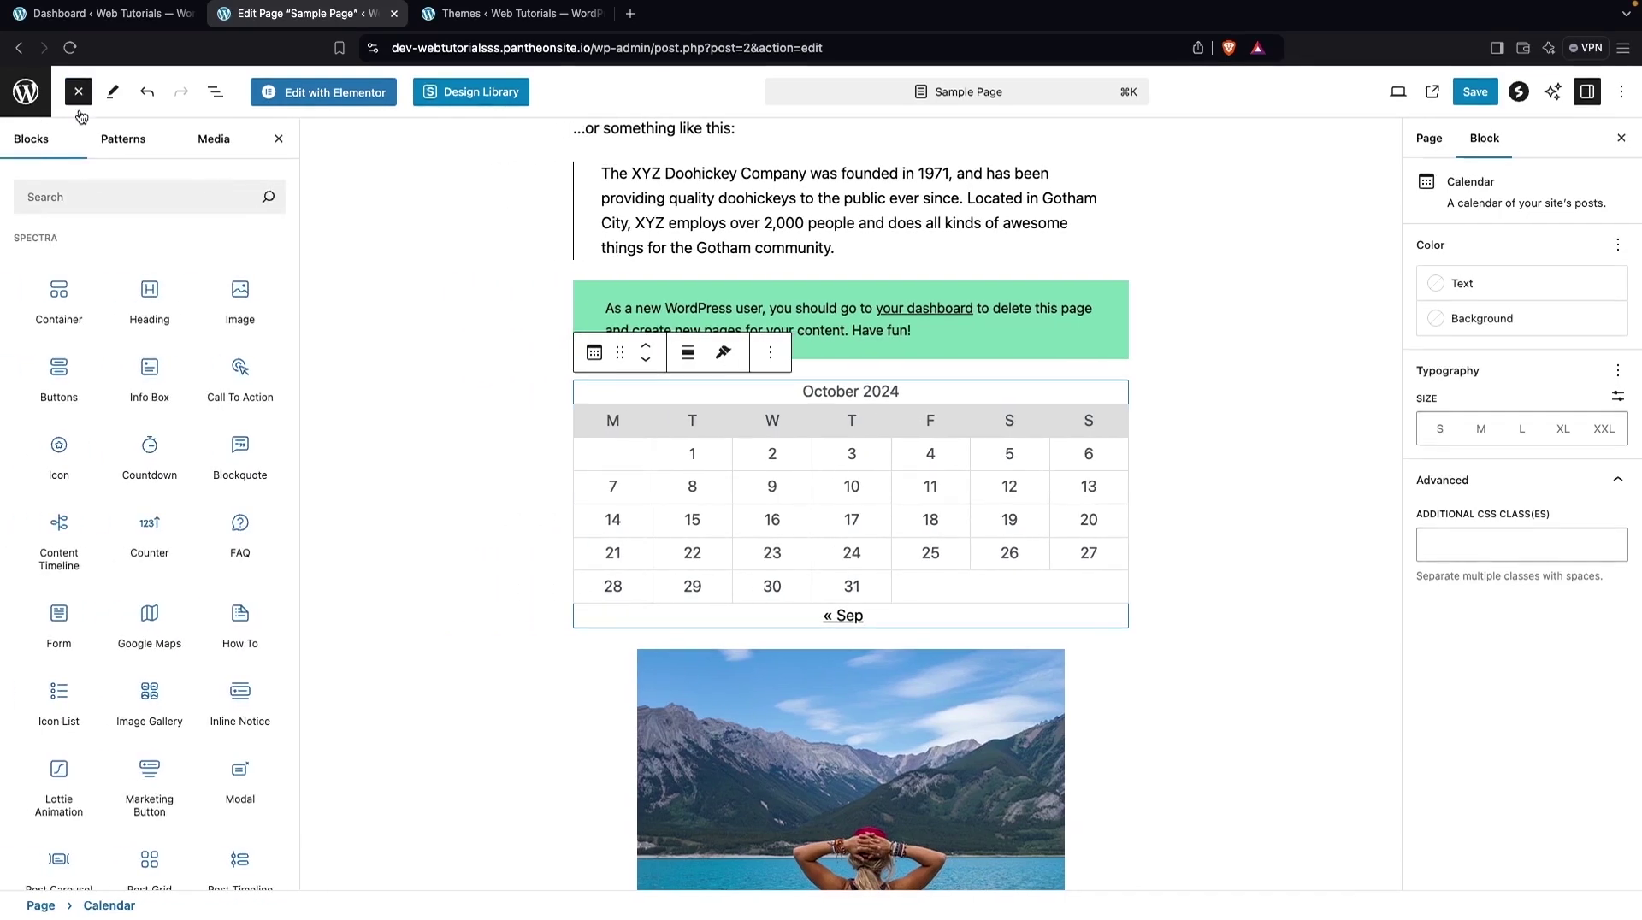
pyautogui.moveTo(156, 456)
pyautogui.scroll(-15, 150, 513)
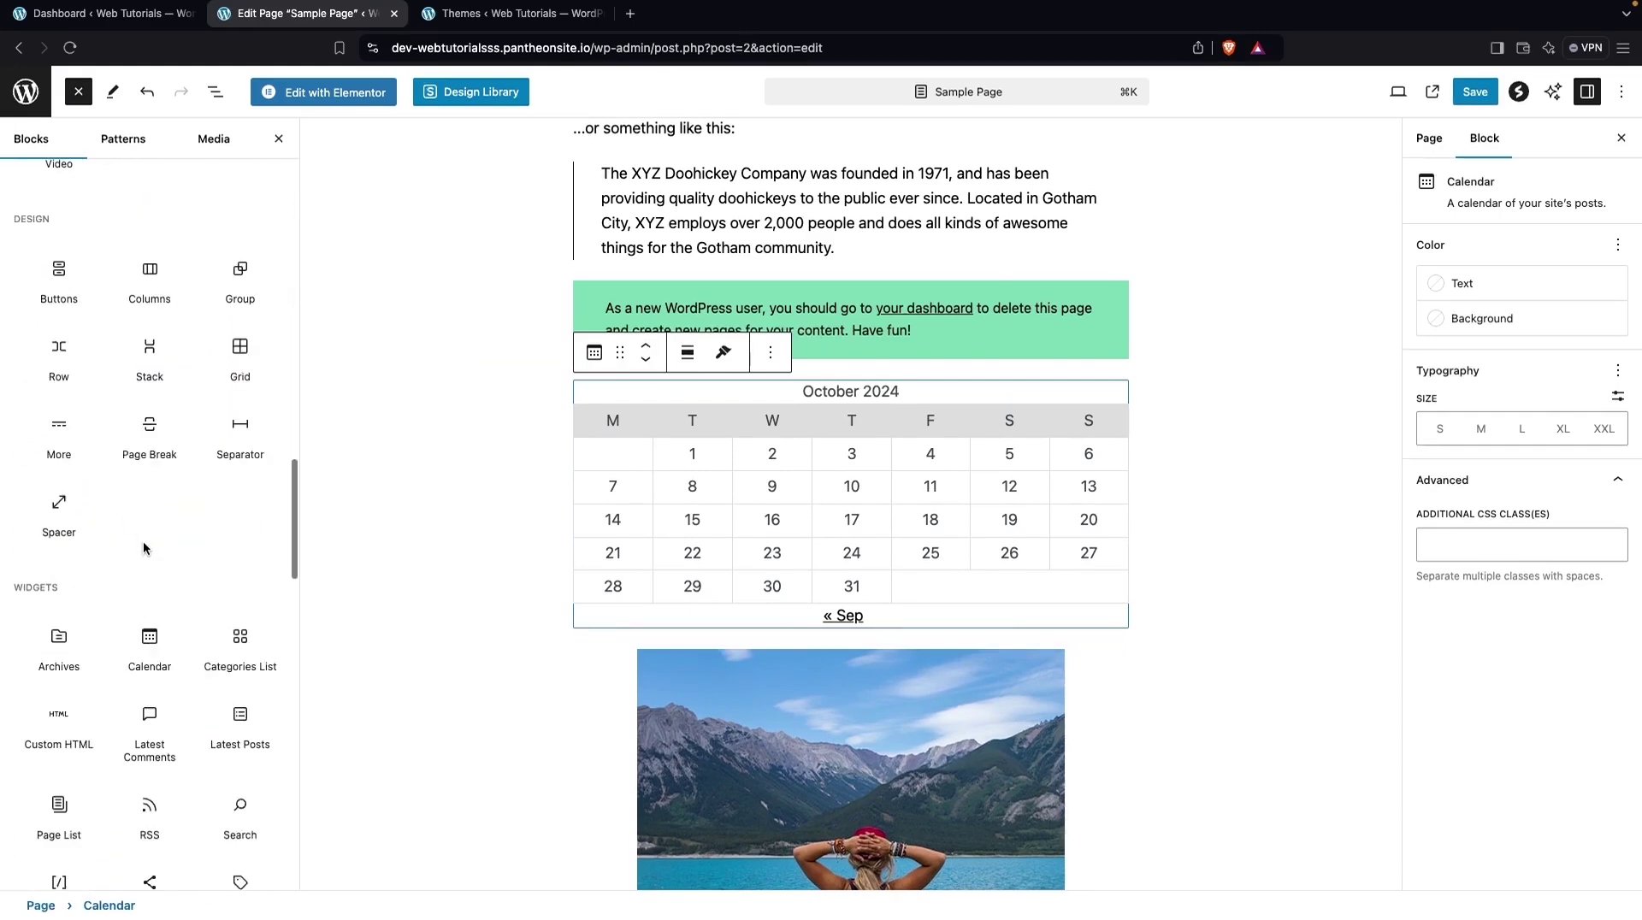
pyautogui.scroll(15, 142, 541)
pyautogui.moveTo(180, 623)
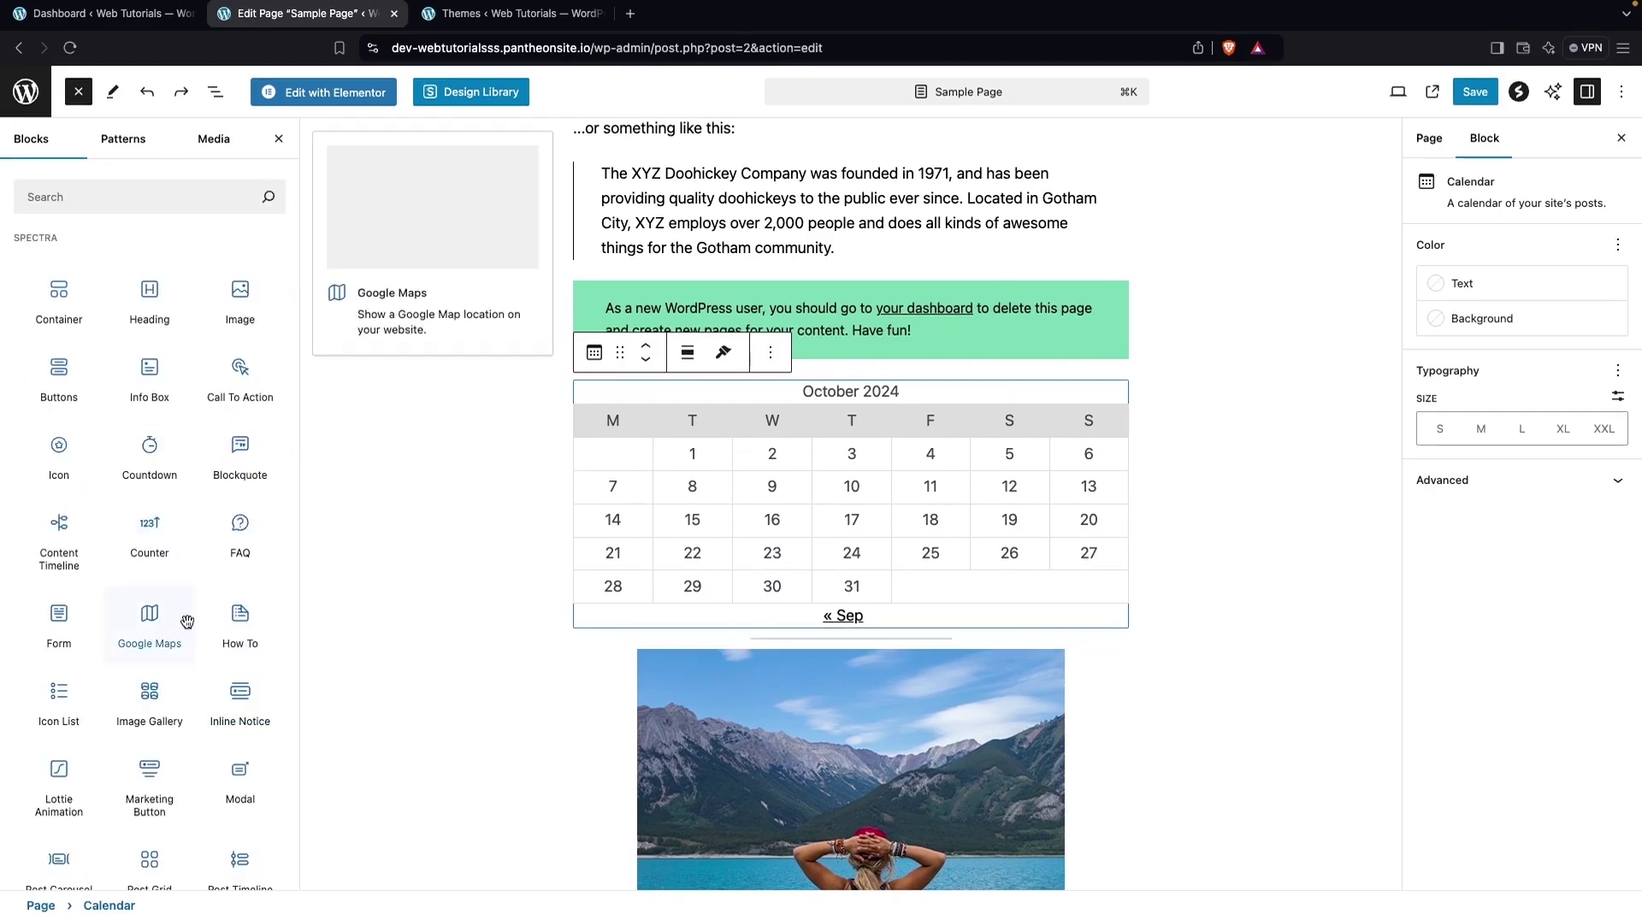
pyautogui.click(162, 649)
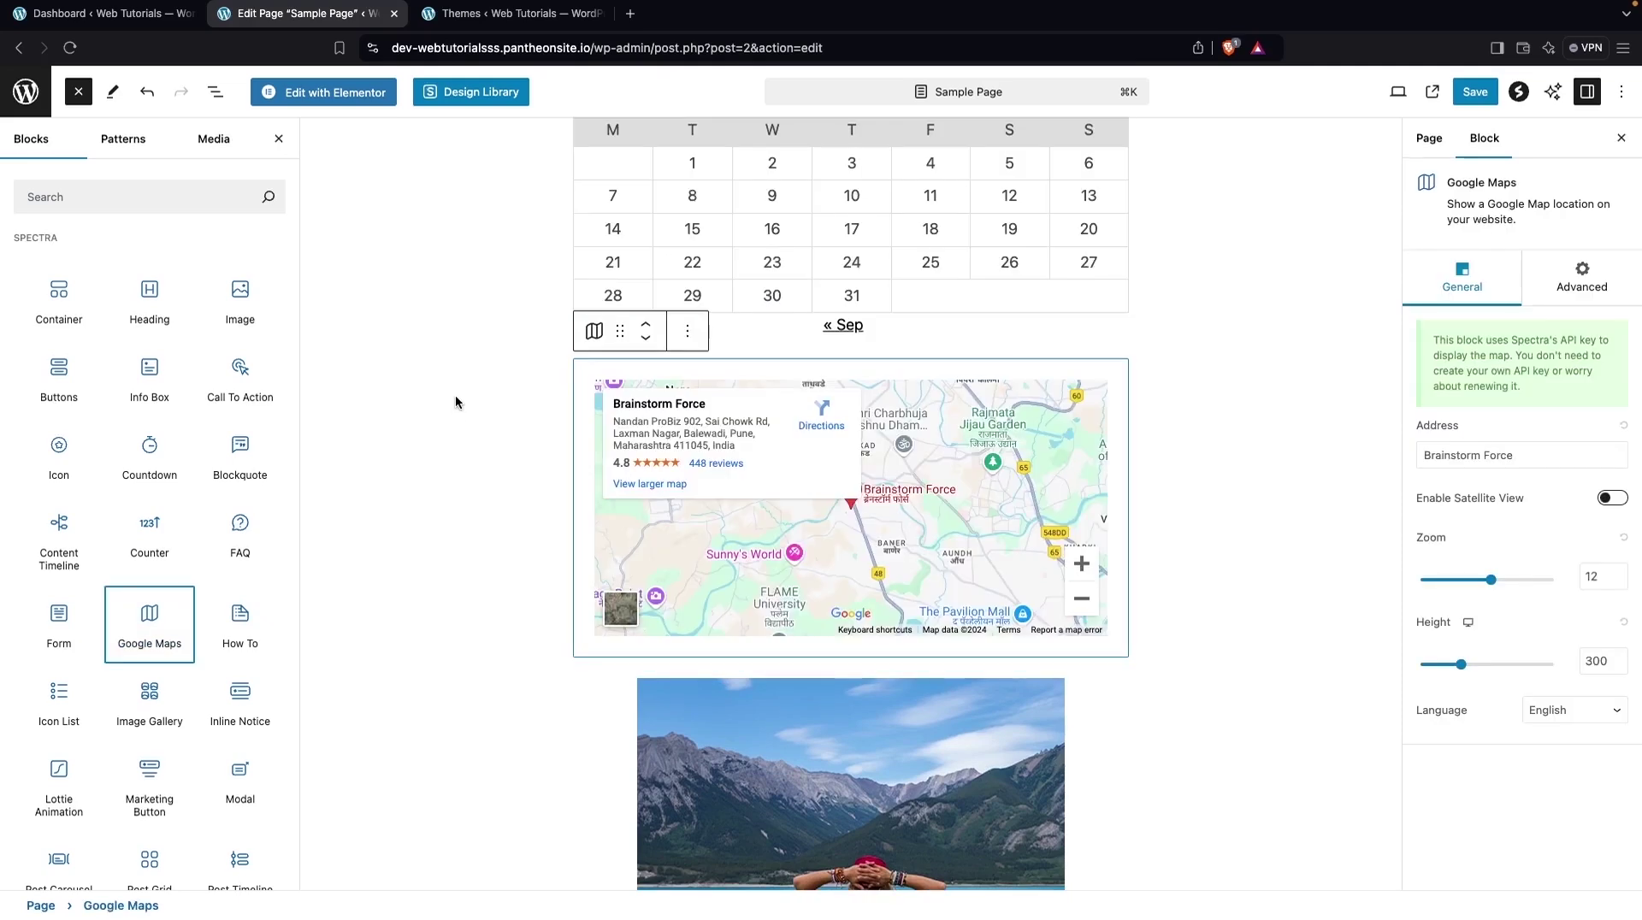
# - Insert a List block and a text Heading block below the Google map
pyautogui.moveTo(233, 553)
pyautogui.scroll(-10, 233, 552)
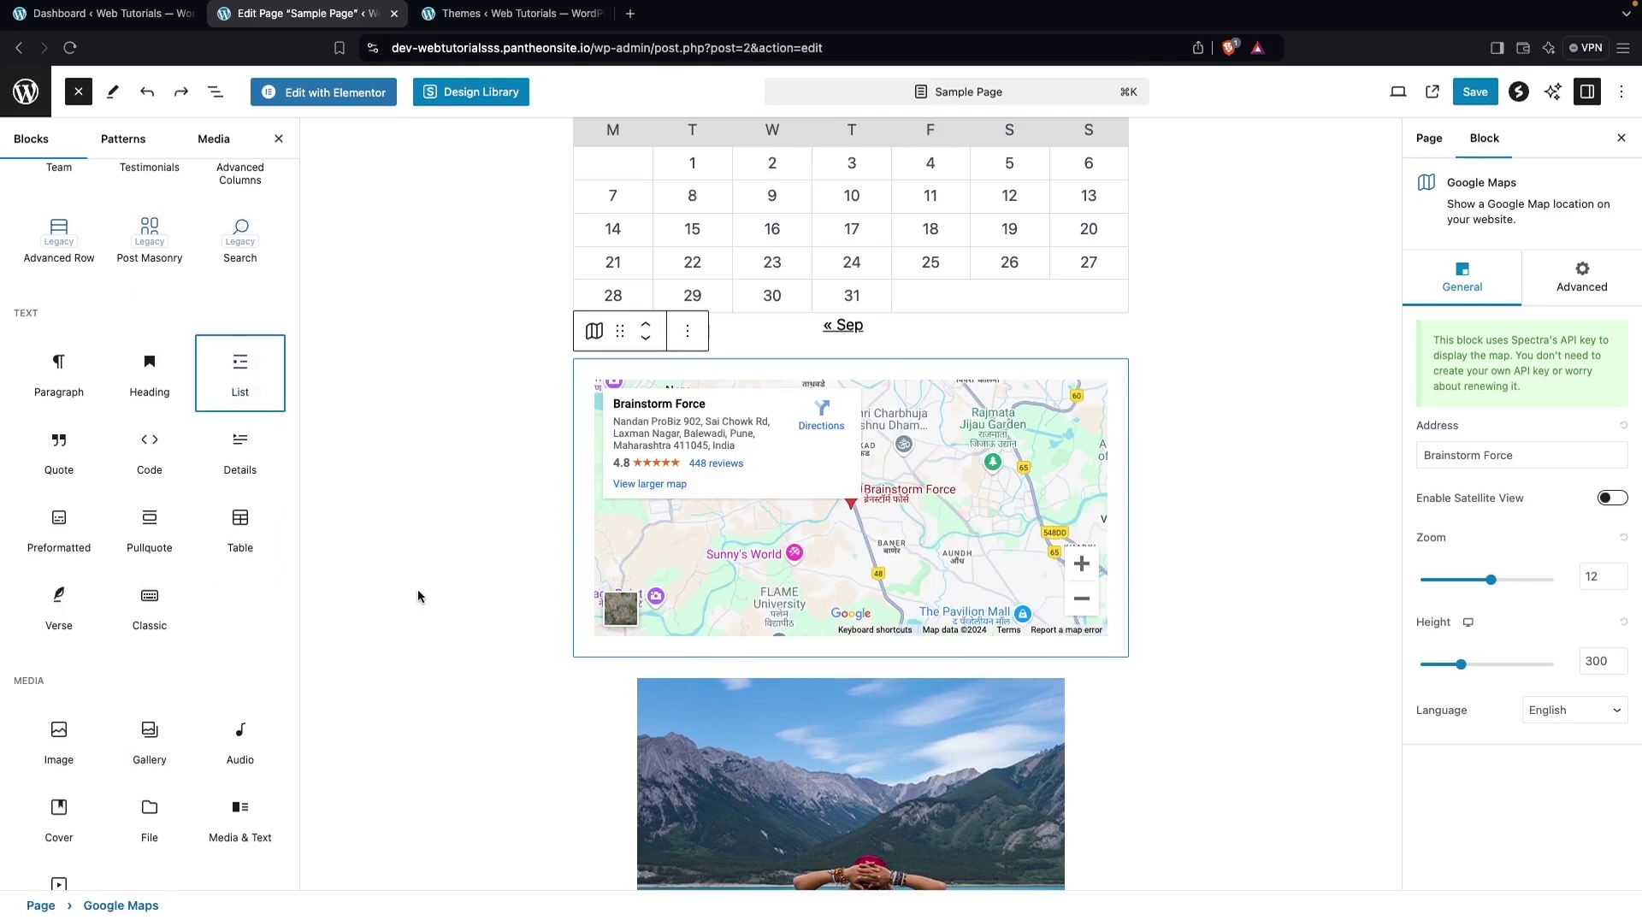
pyautogui.click(250, 369)
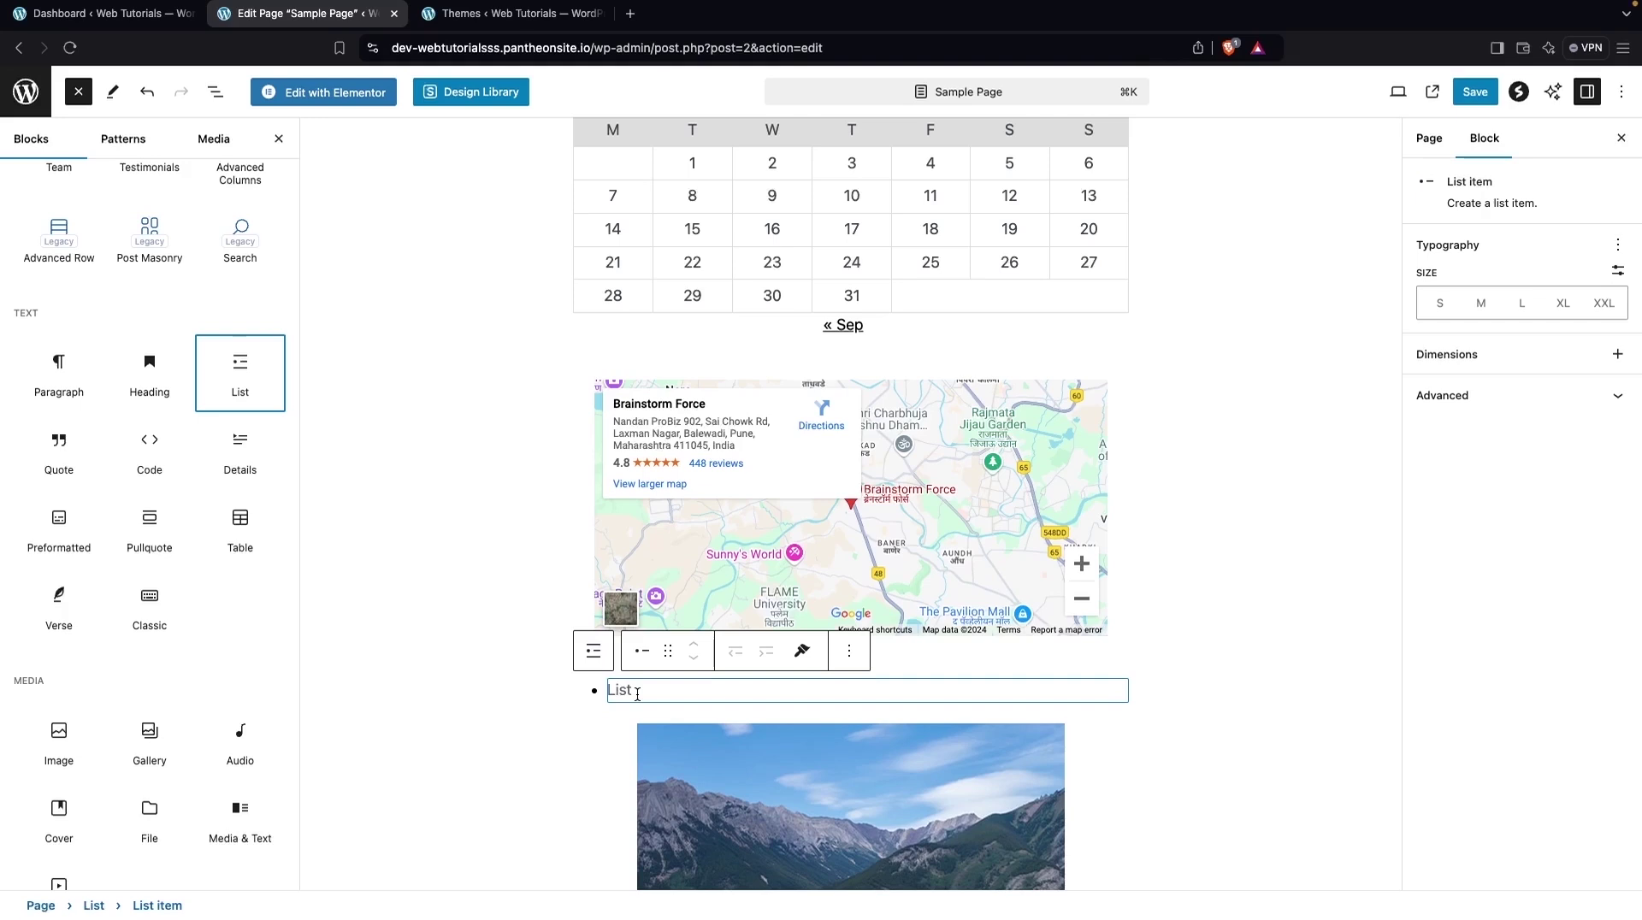
pyautogui.click(130, 377)
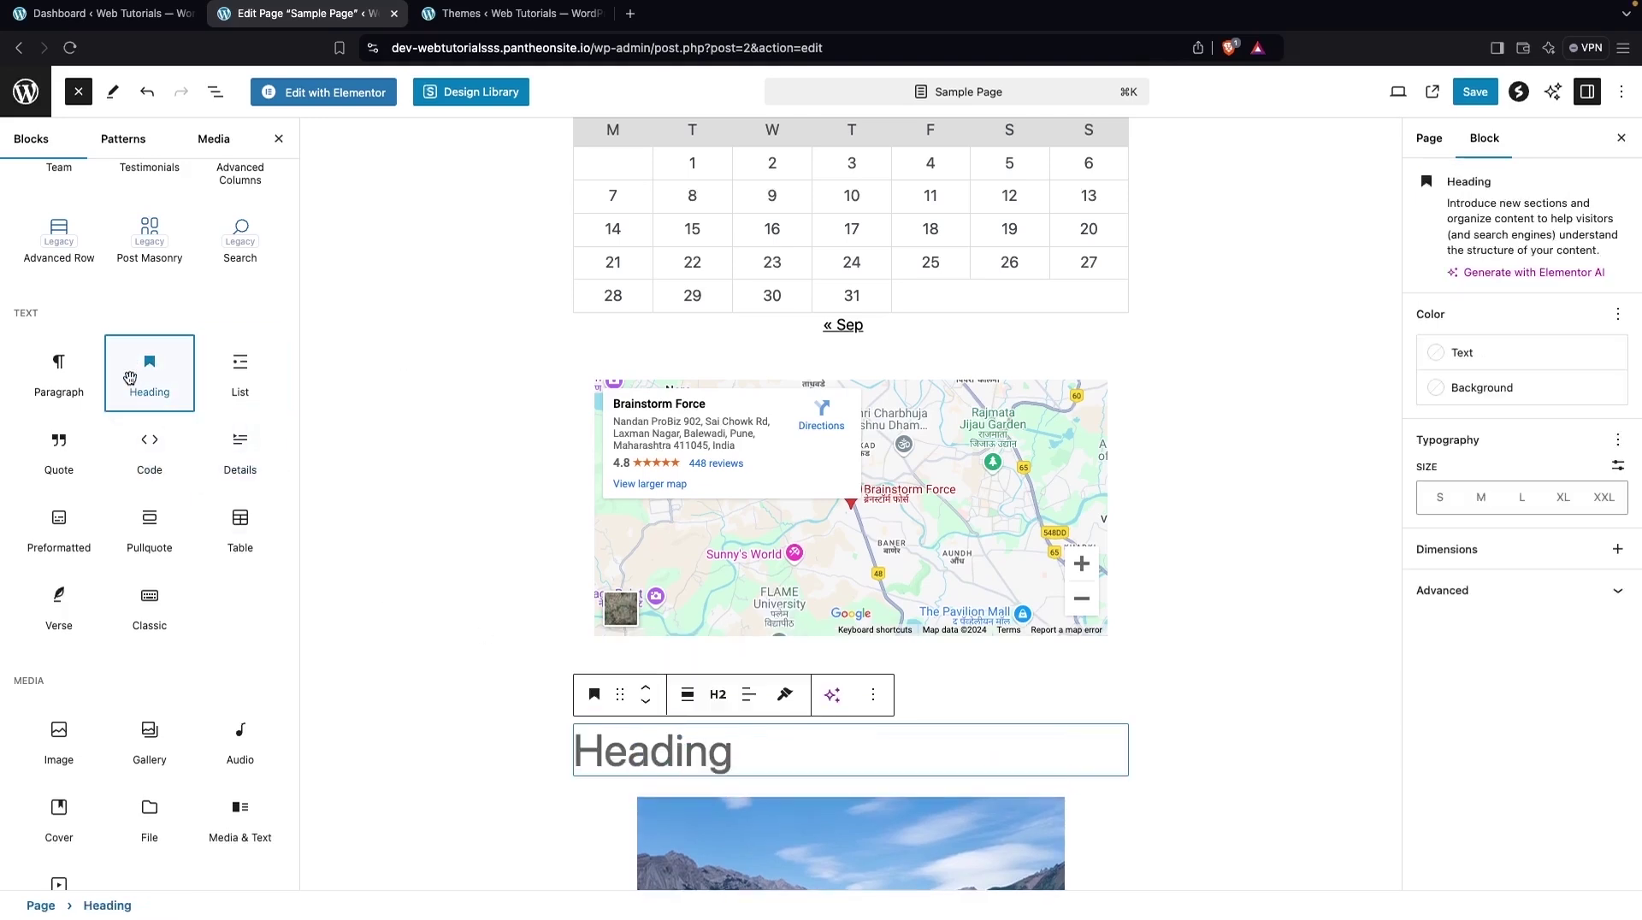
# - Insert a Quote block below the new heading and save the page
pyautogui.moveTo(144, 471)
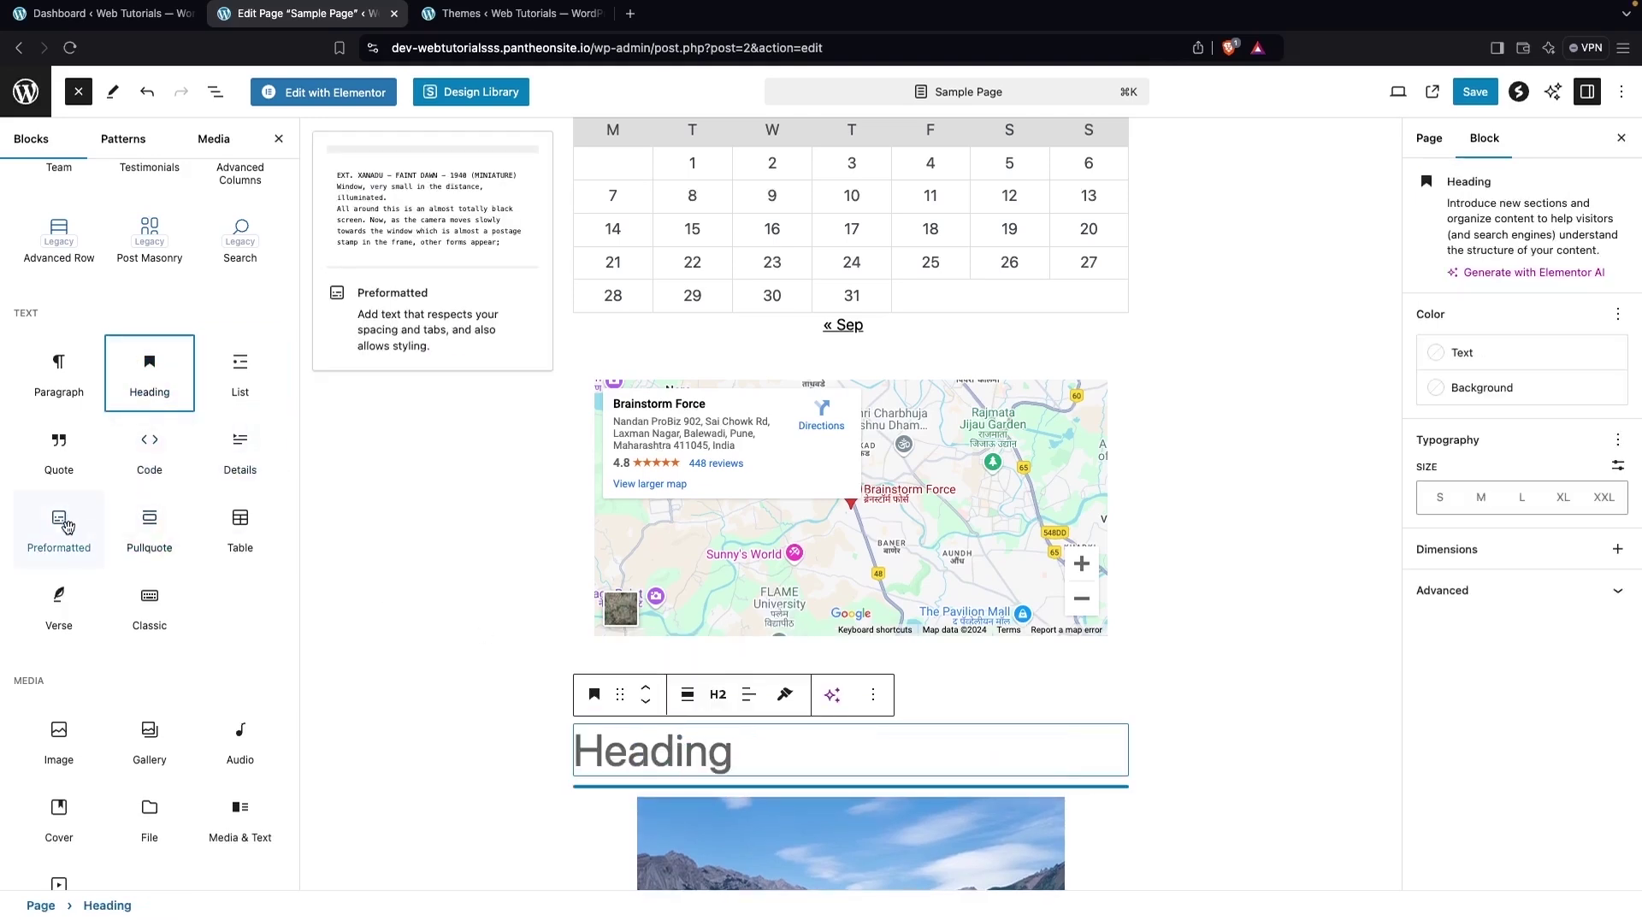
pyautogui.click(58, 452)
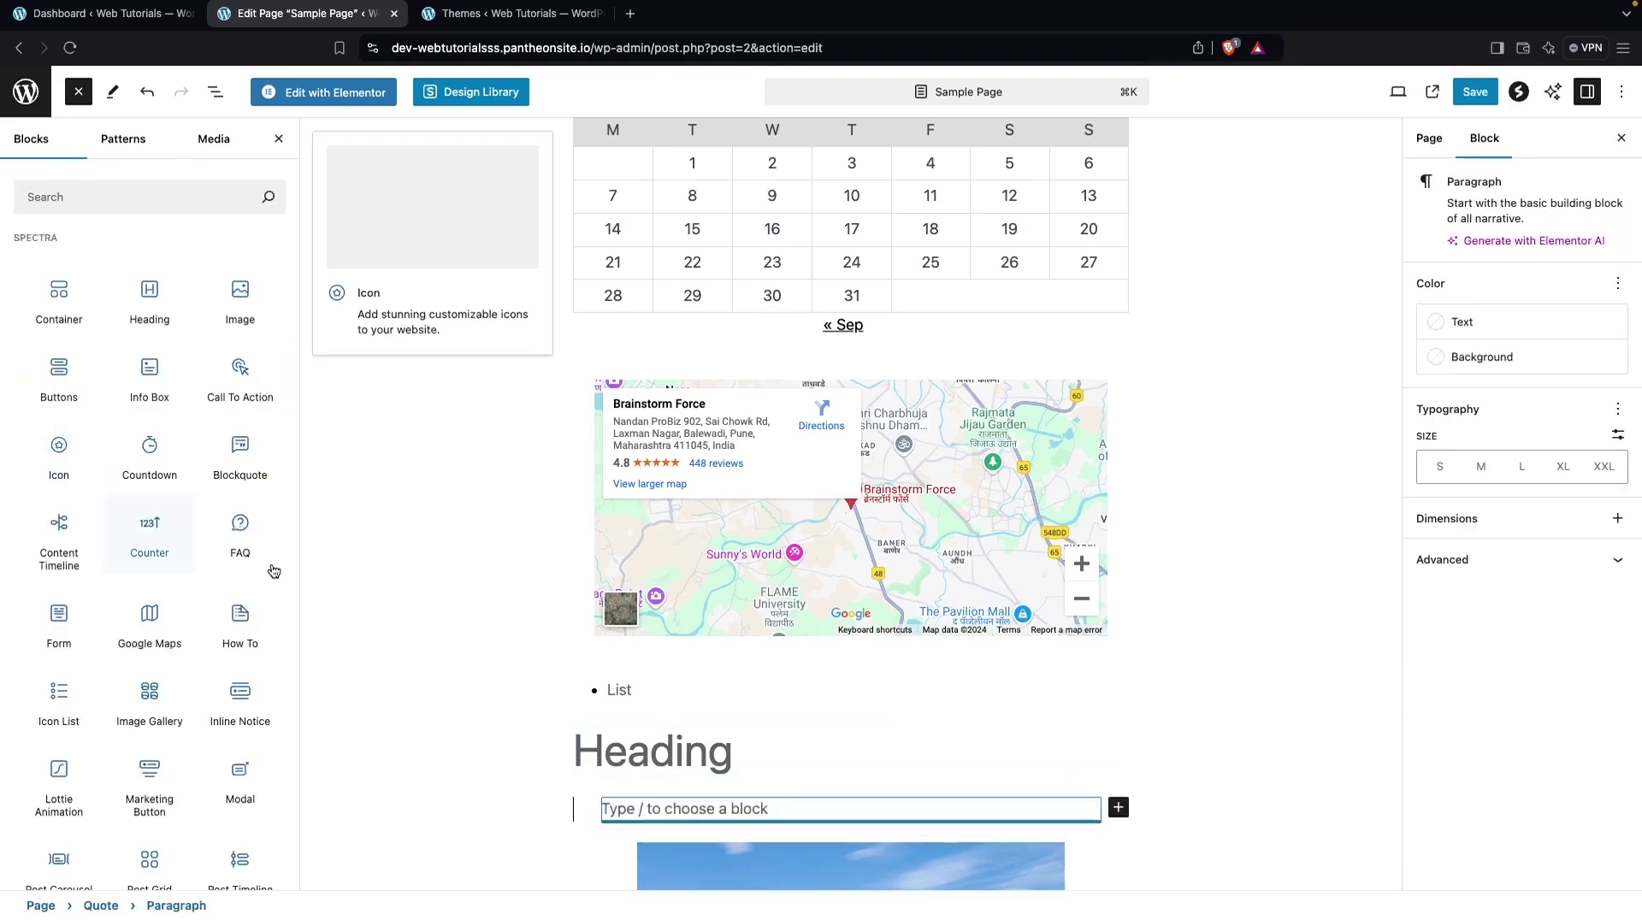
pyautogui.scroll(-1, 444, 671)
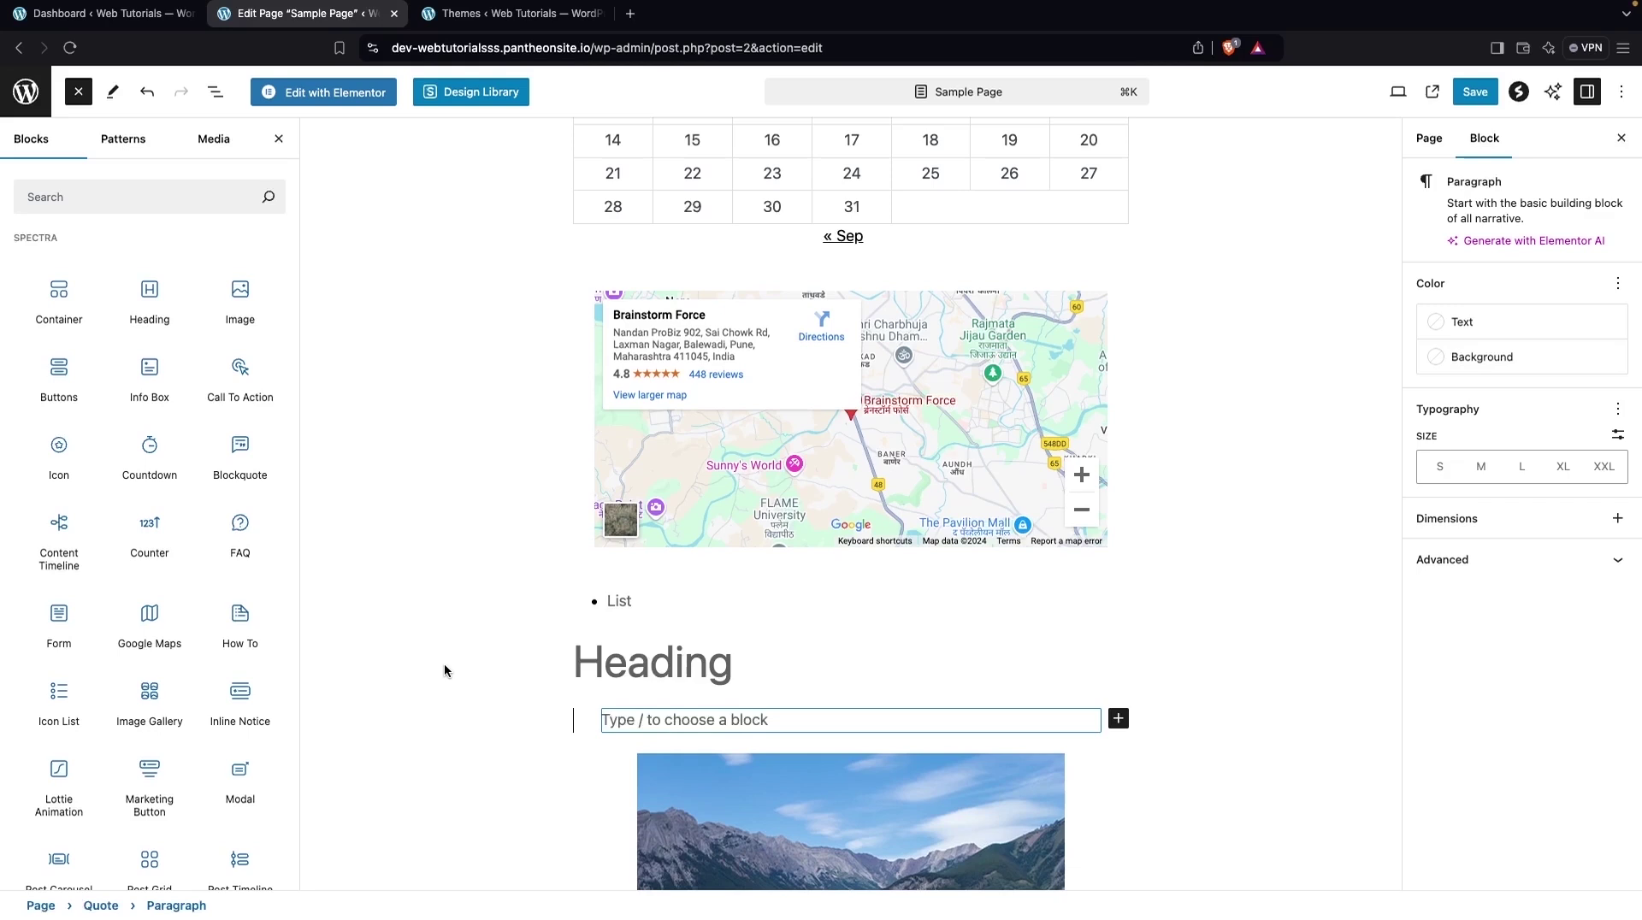
pyautogui.click(1476, 93)
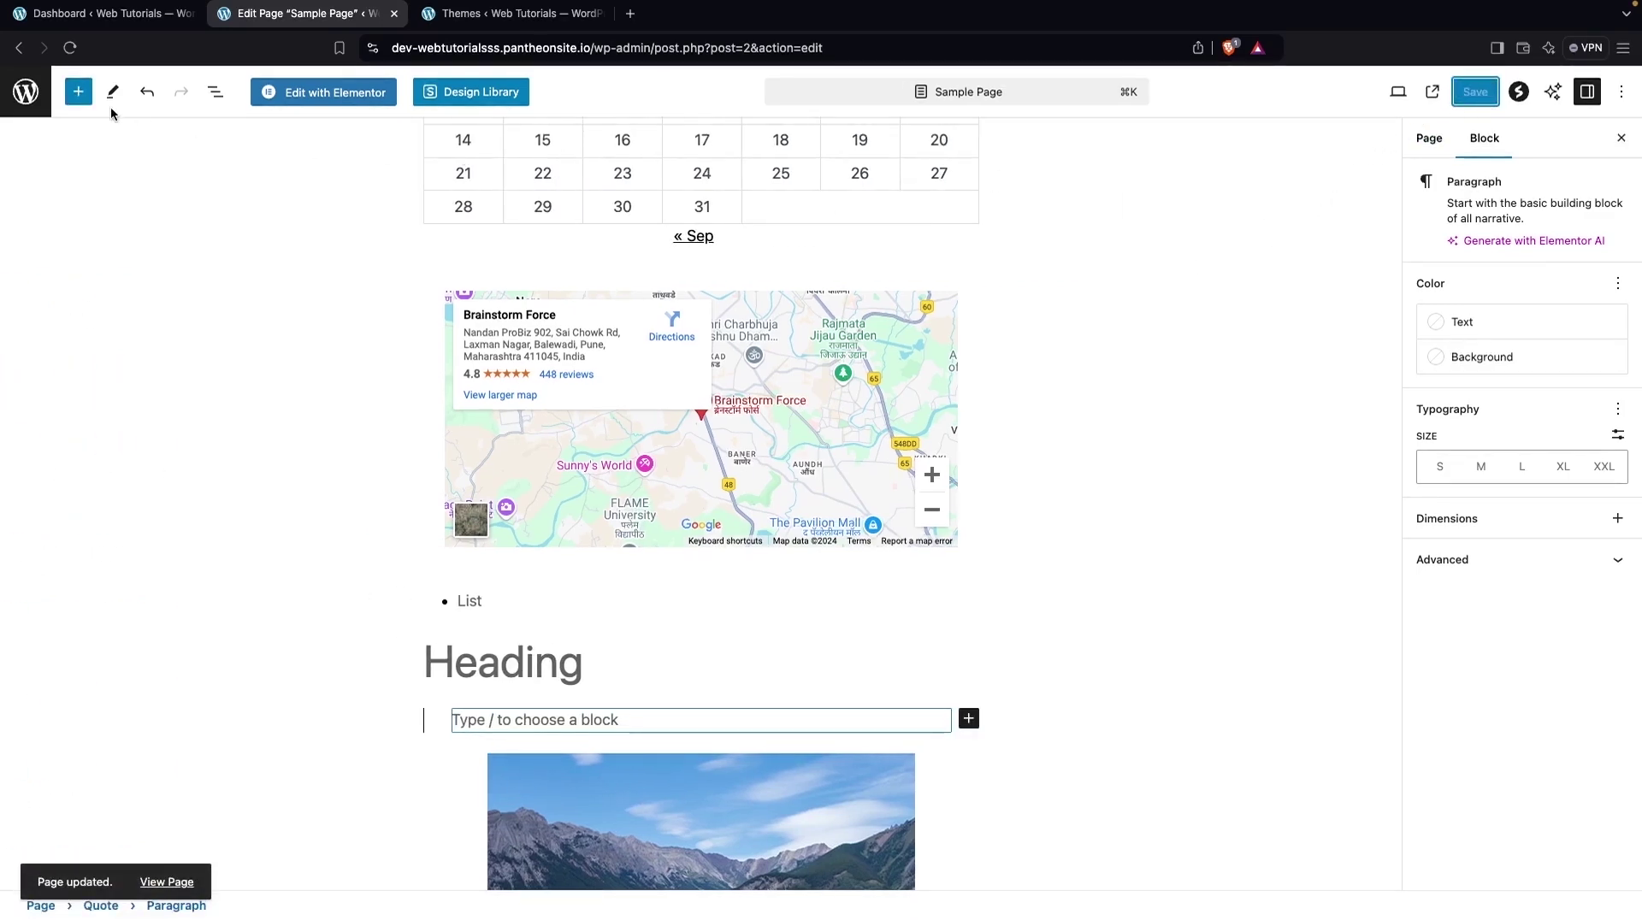
# - Switch to the WordPress dashboard, list all pages, and open Landing Page for editing with Elementor
pyautogui.click(129, 15)
pyautogui.moveTo(90, 278)
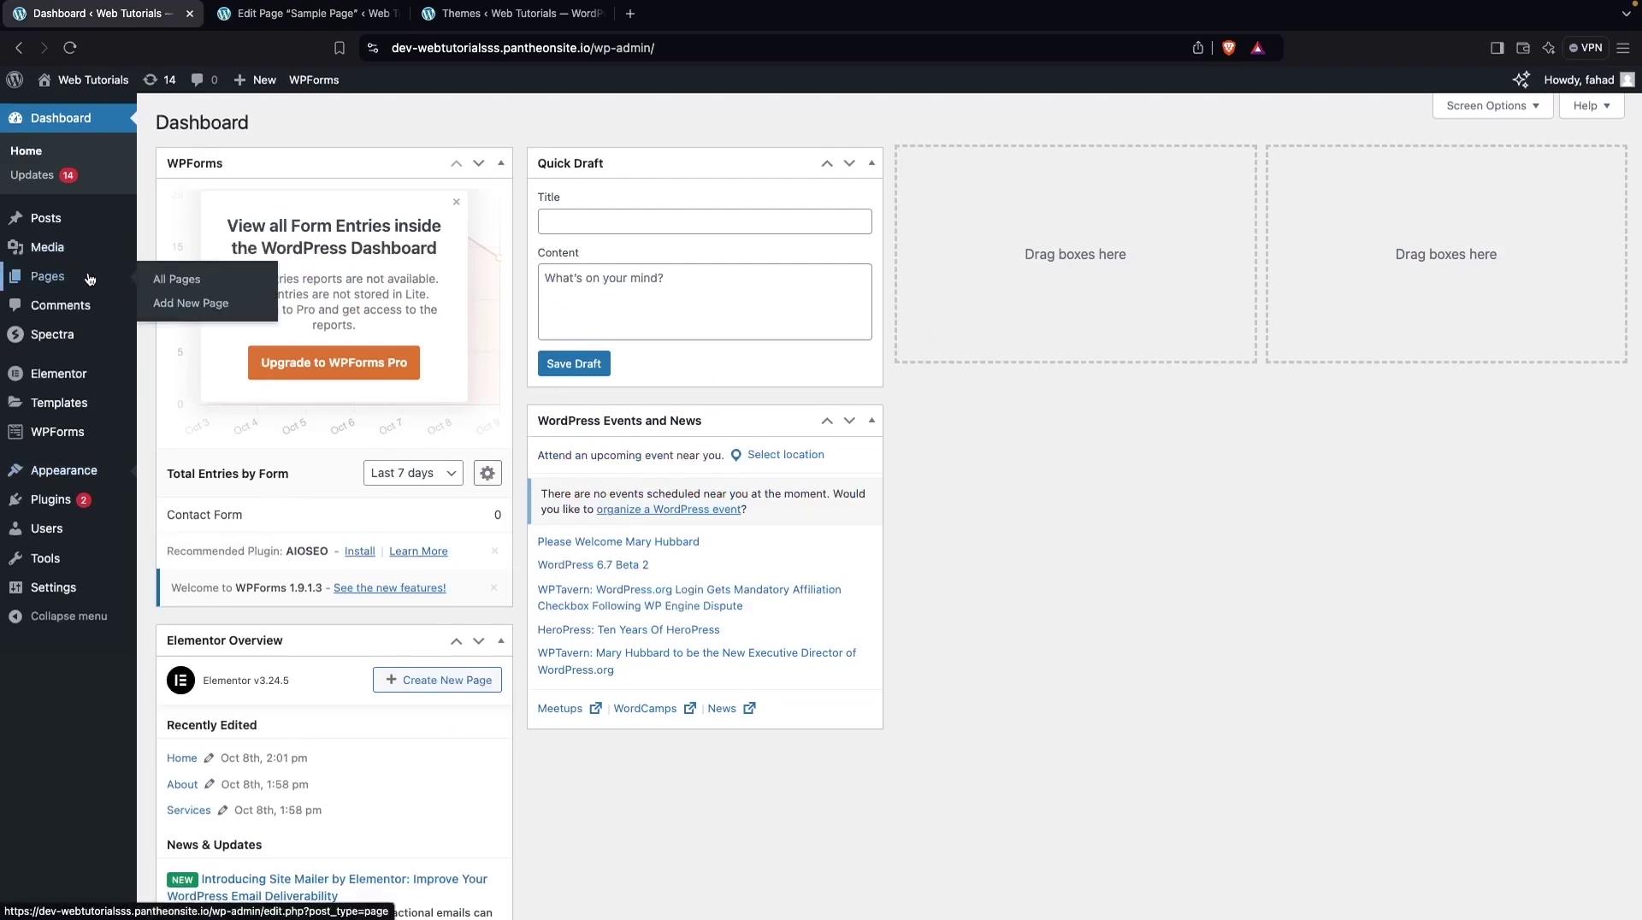
pyautogui.click(177, 279)
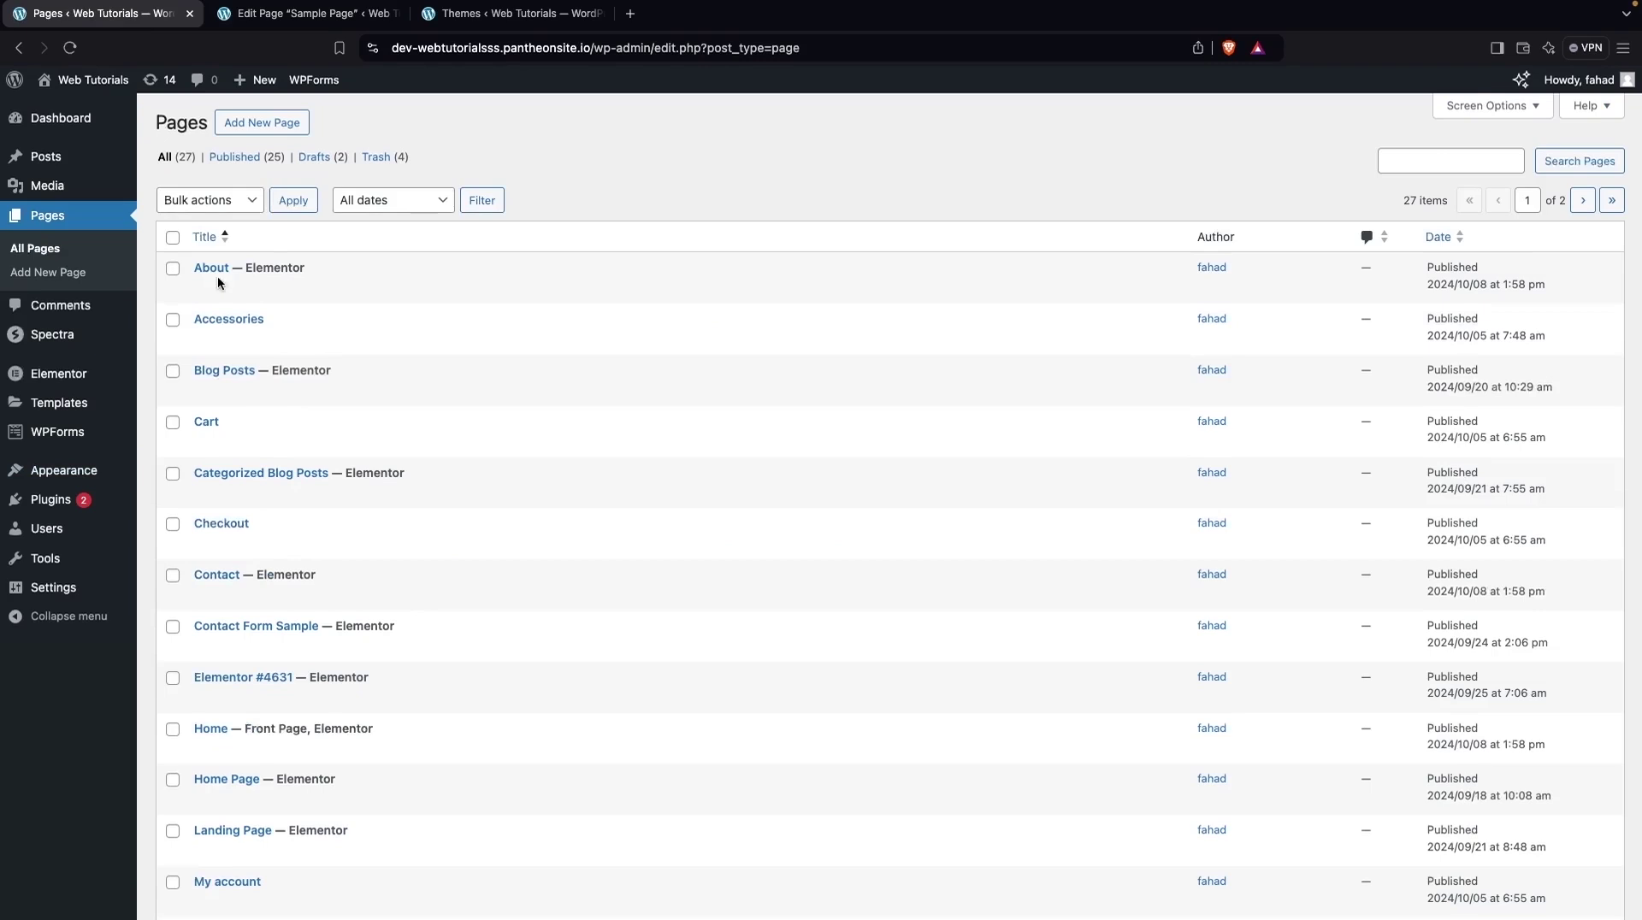
pyautogui.scroll(-5, 546, 484)
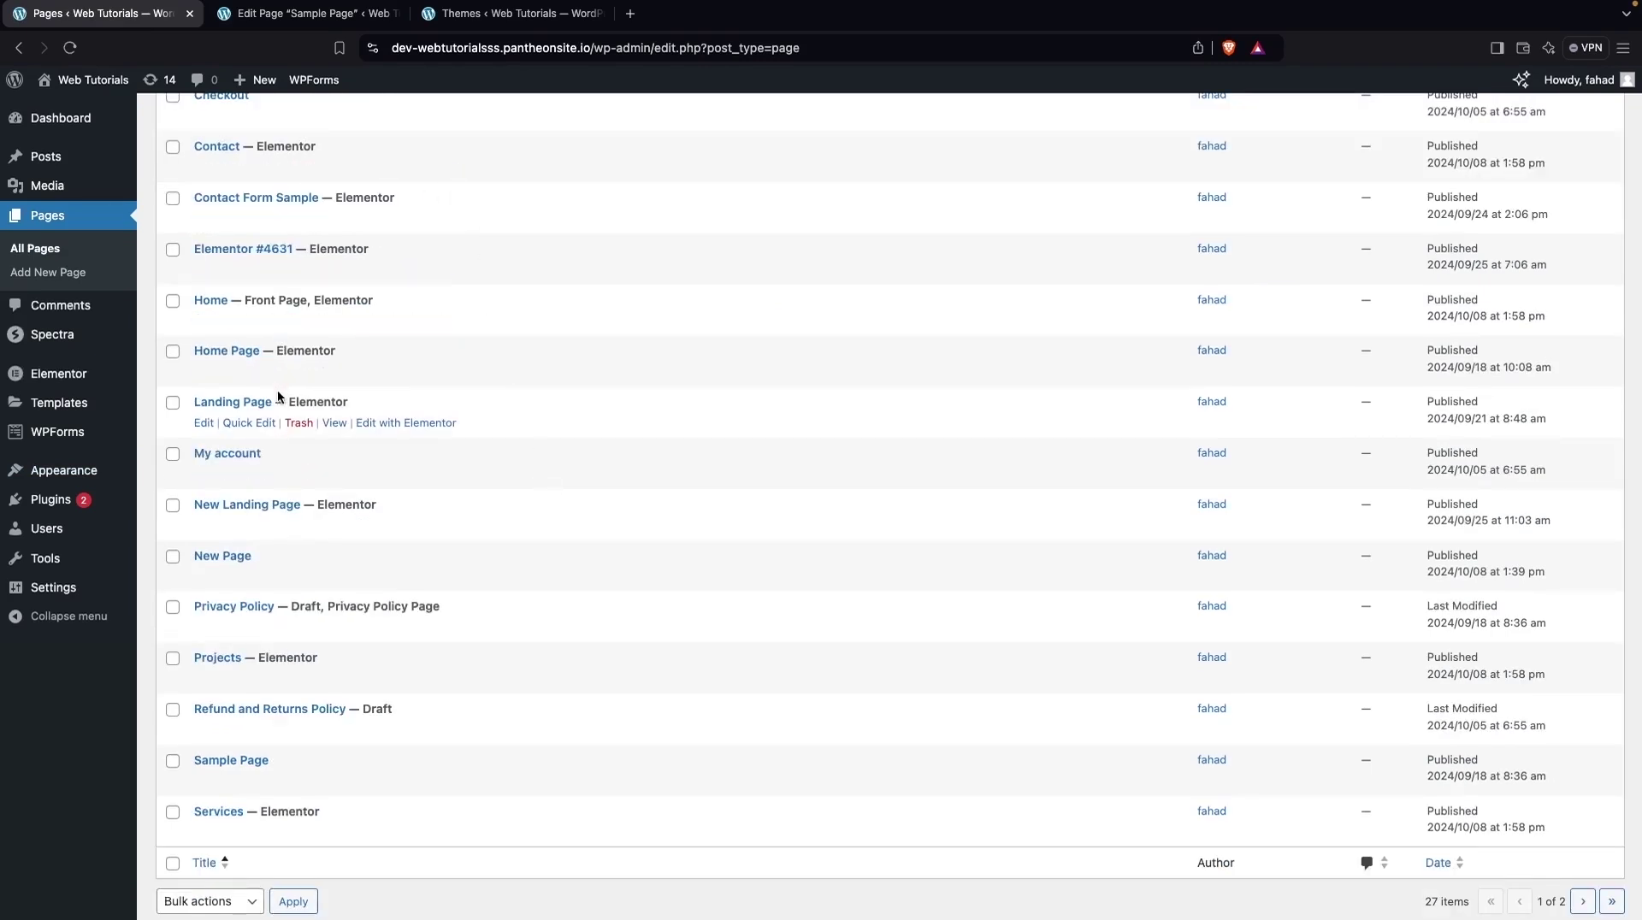
pyautogui.click(401, 424)
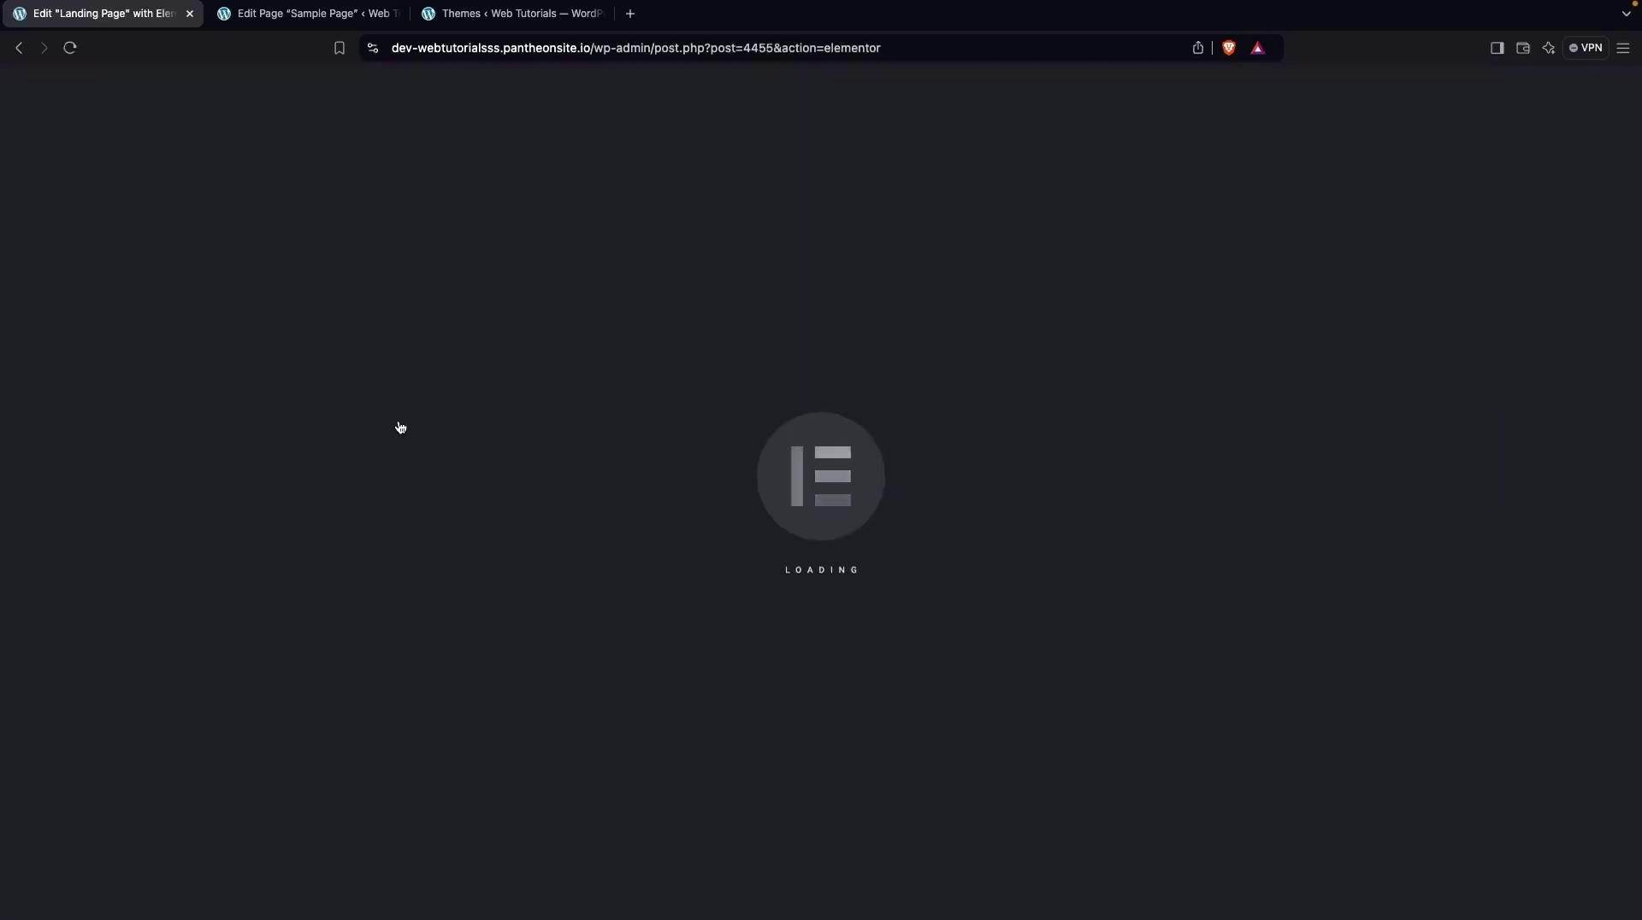
pyautogui.scroll(-10, 586, 597)
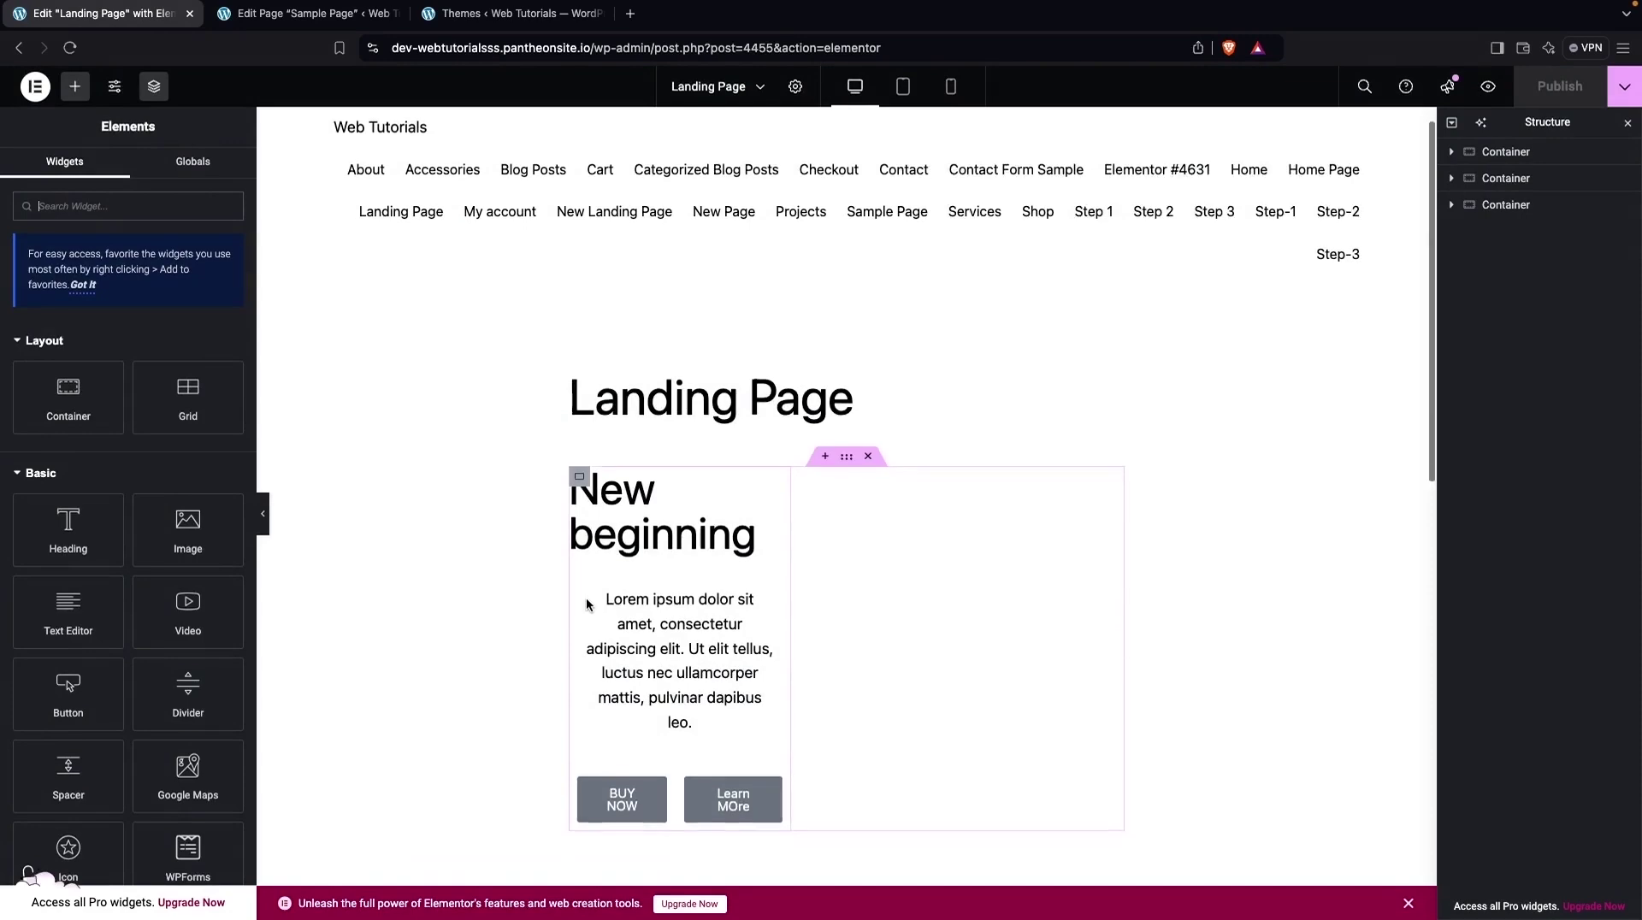
# - Look over the landing page sections and inspect the "New beginning" heading's content settings and the BUY NOW button's style settings
pyautogui.scroll(-2, 586, 597)
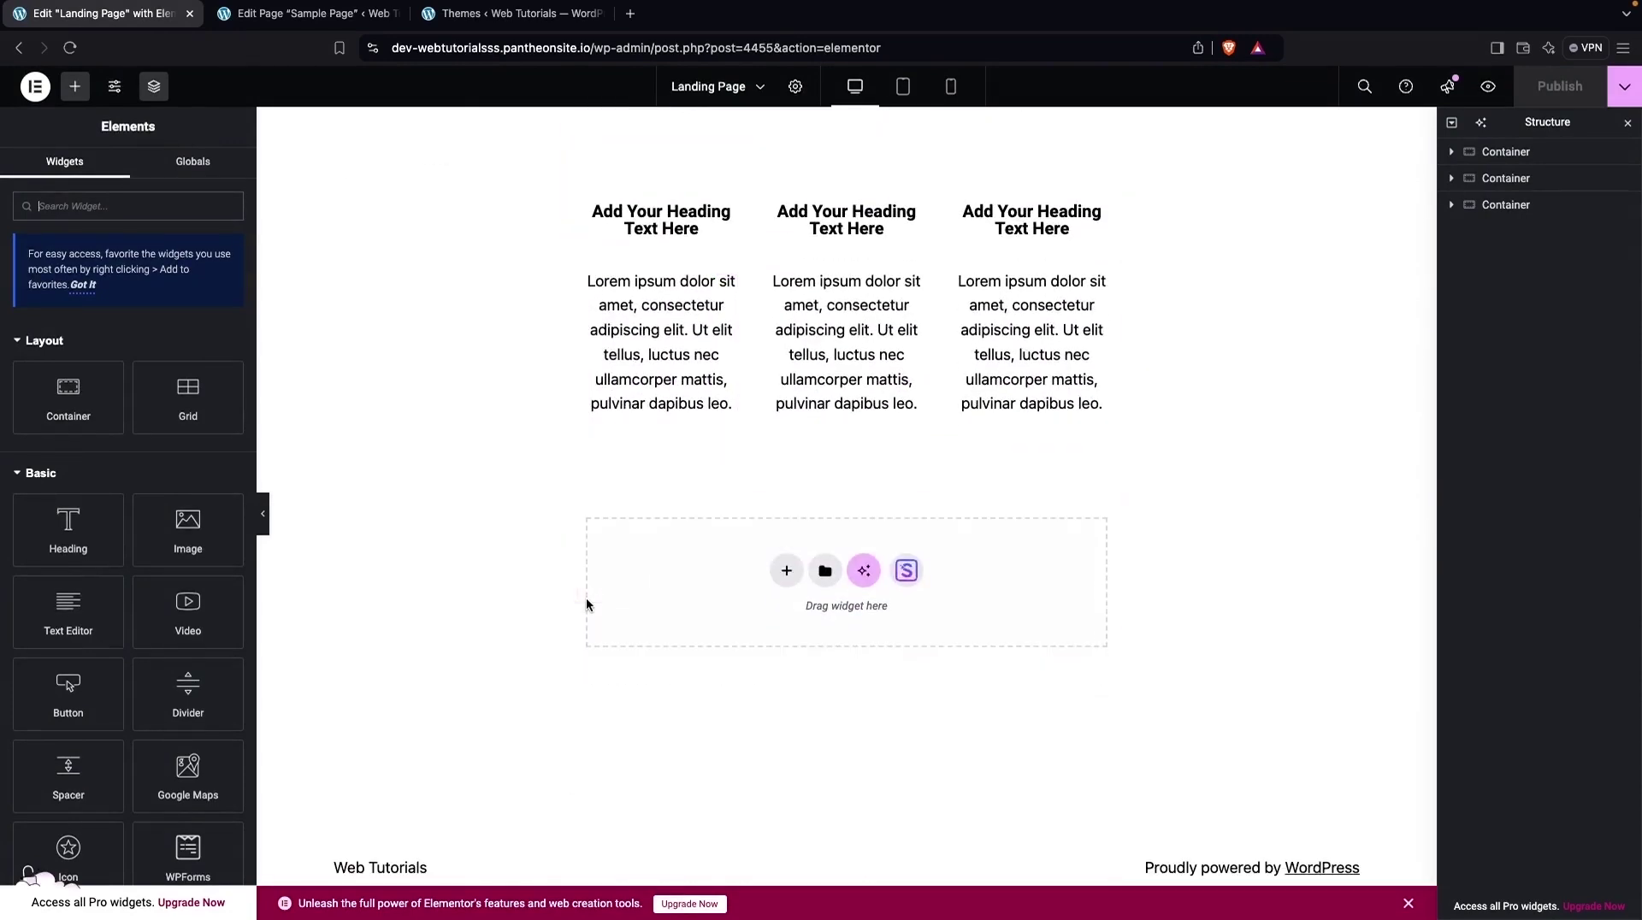
pyautogui.scroll(6, 587, 597)
pyautogui.scroll(5, 587, 604)
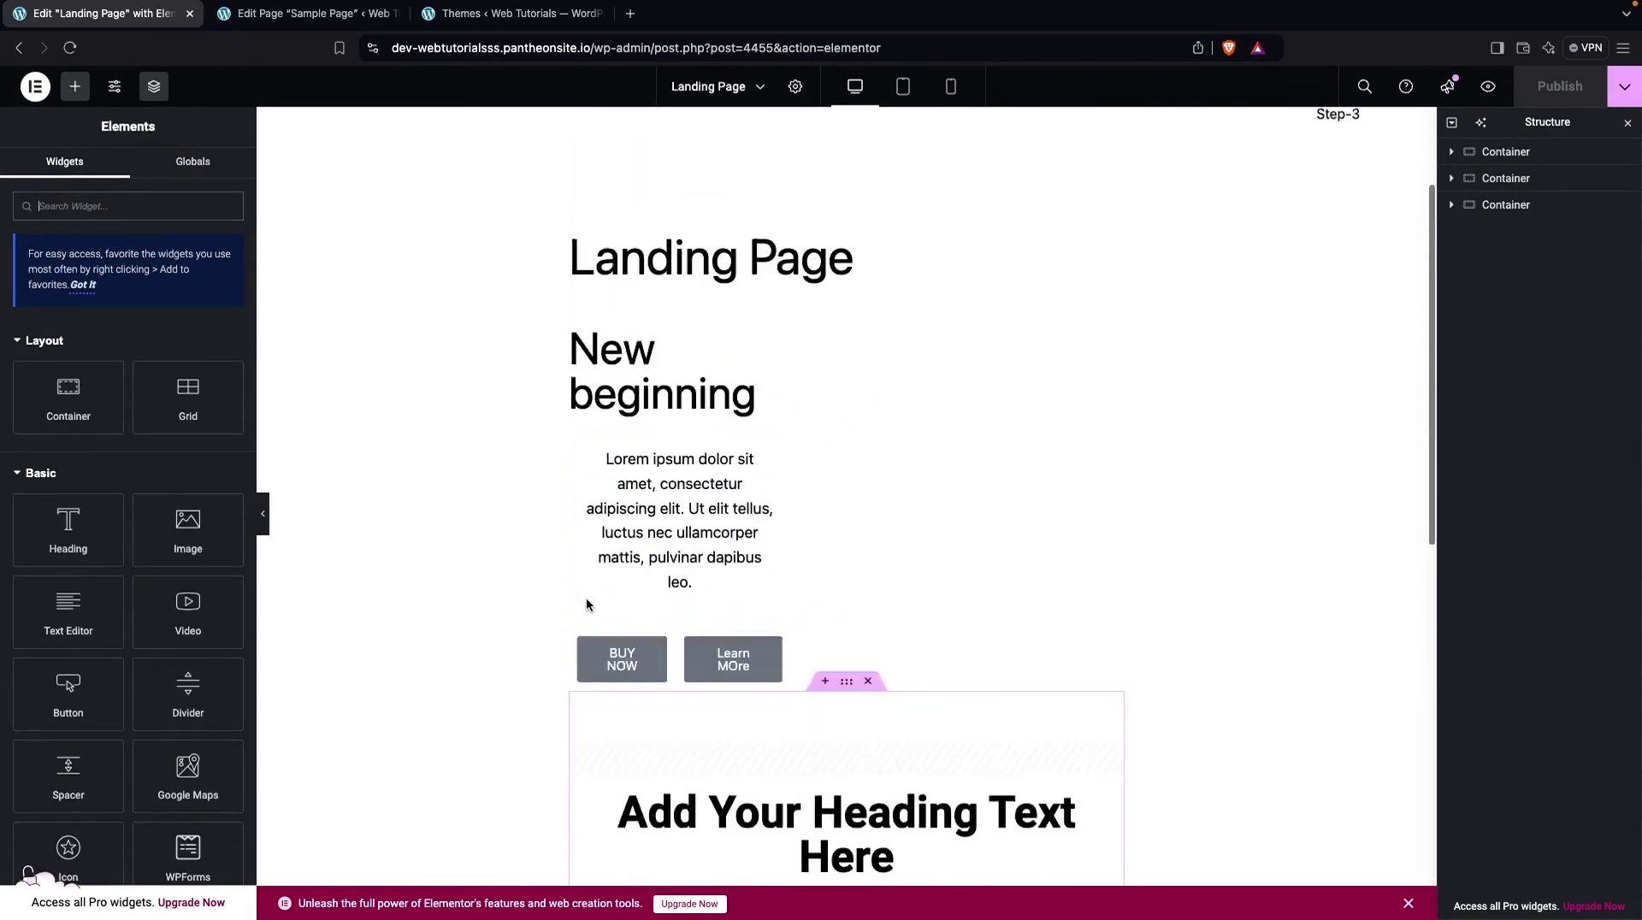
pyautogui.hotkey('ctrl', 'z')
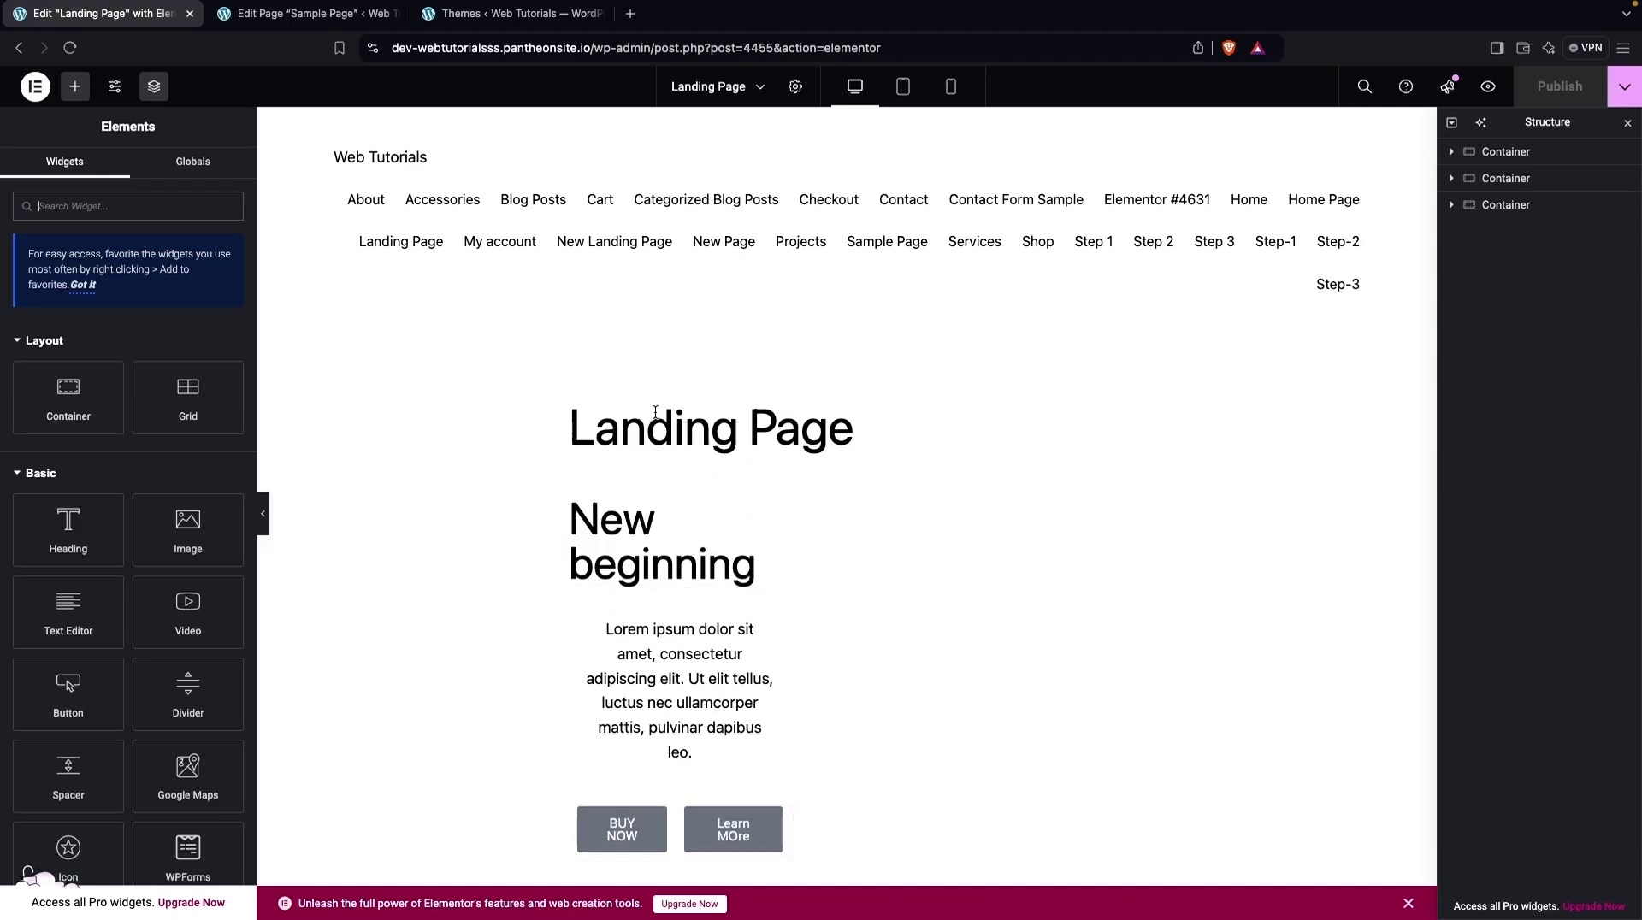
pyautogui.click(633, 565)
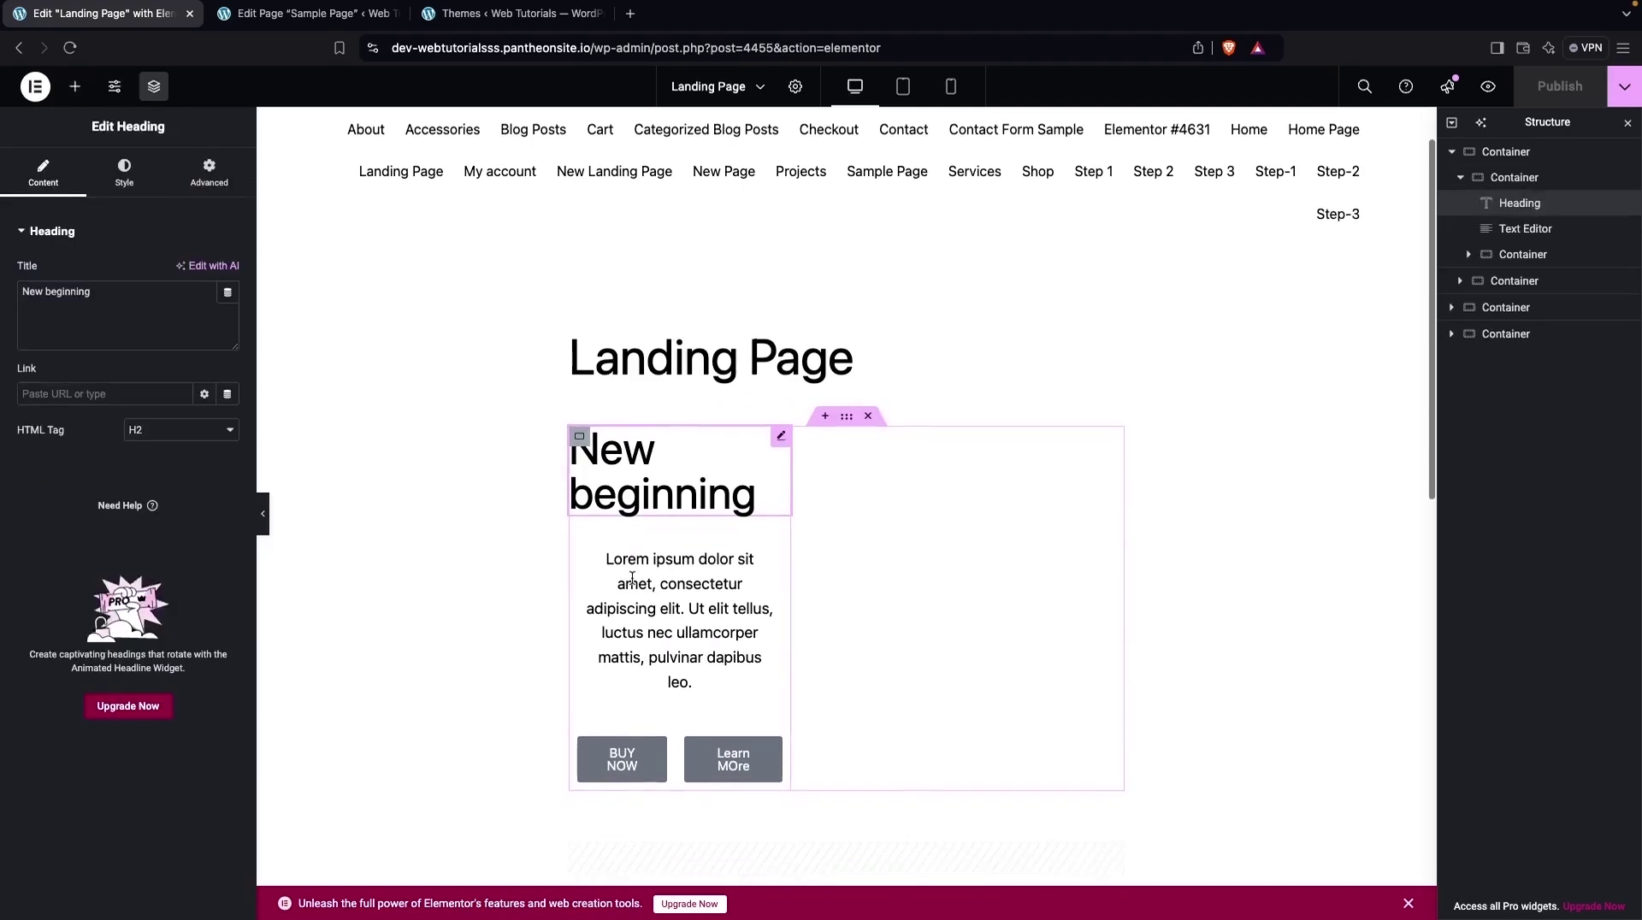
pyautogui.scroll(-2, 632, 576)
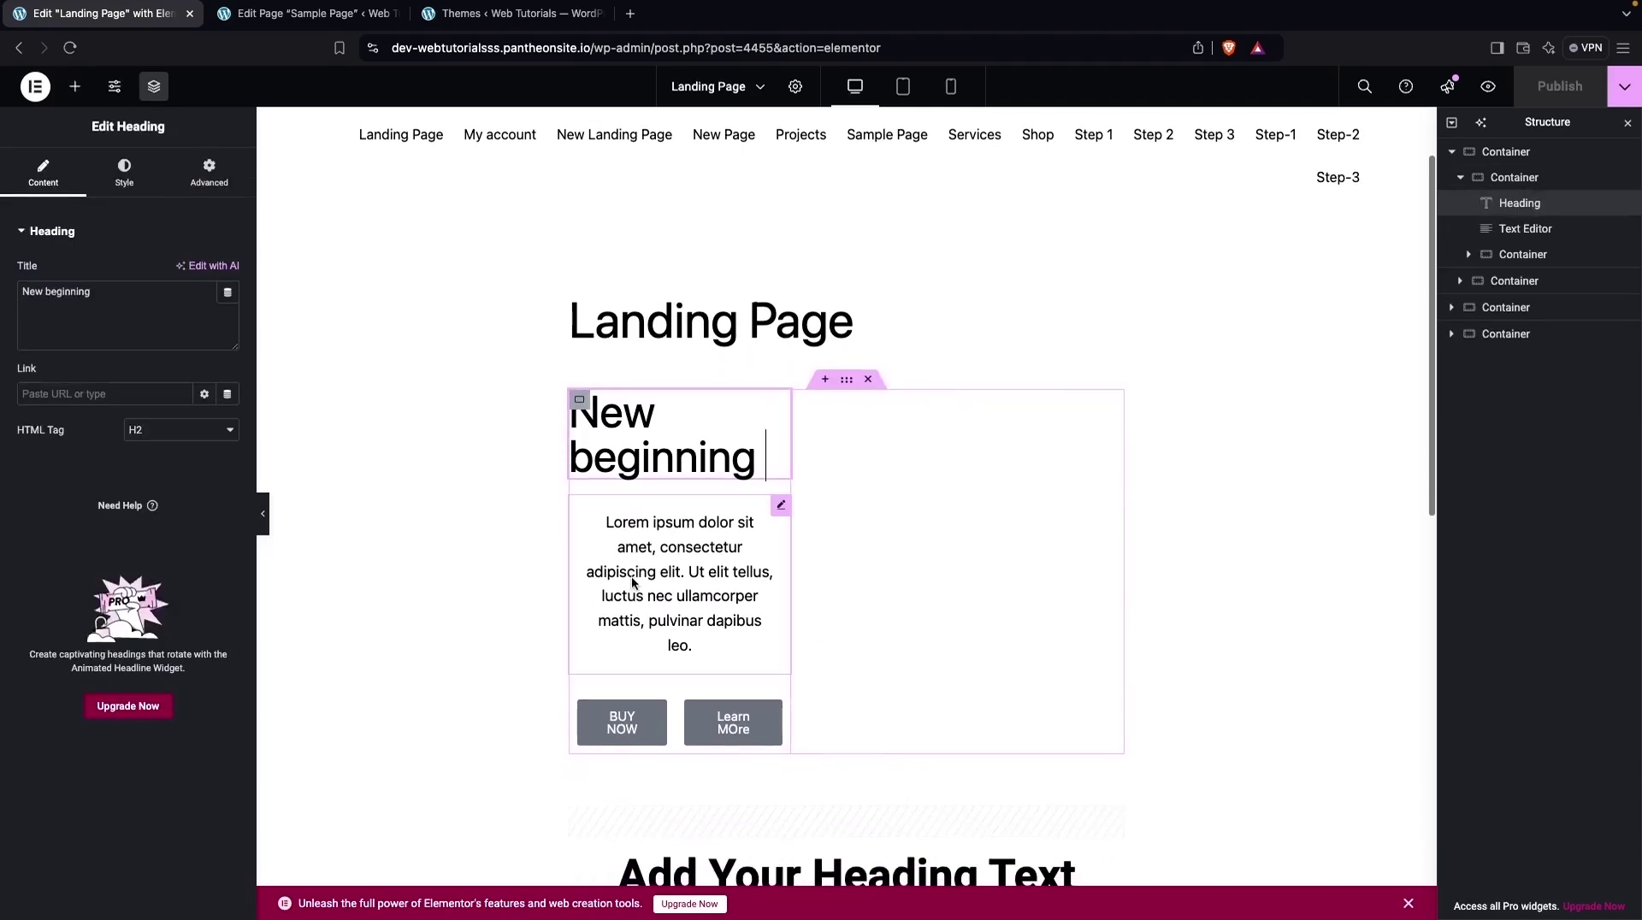
pyautogui.click(118, 293)
pyautogui.tripleClick(118, 293)
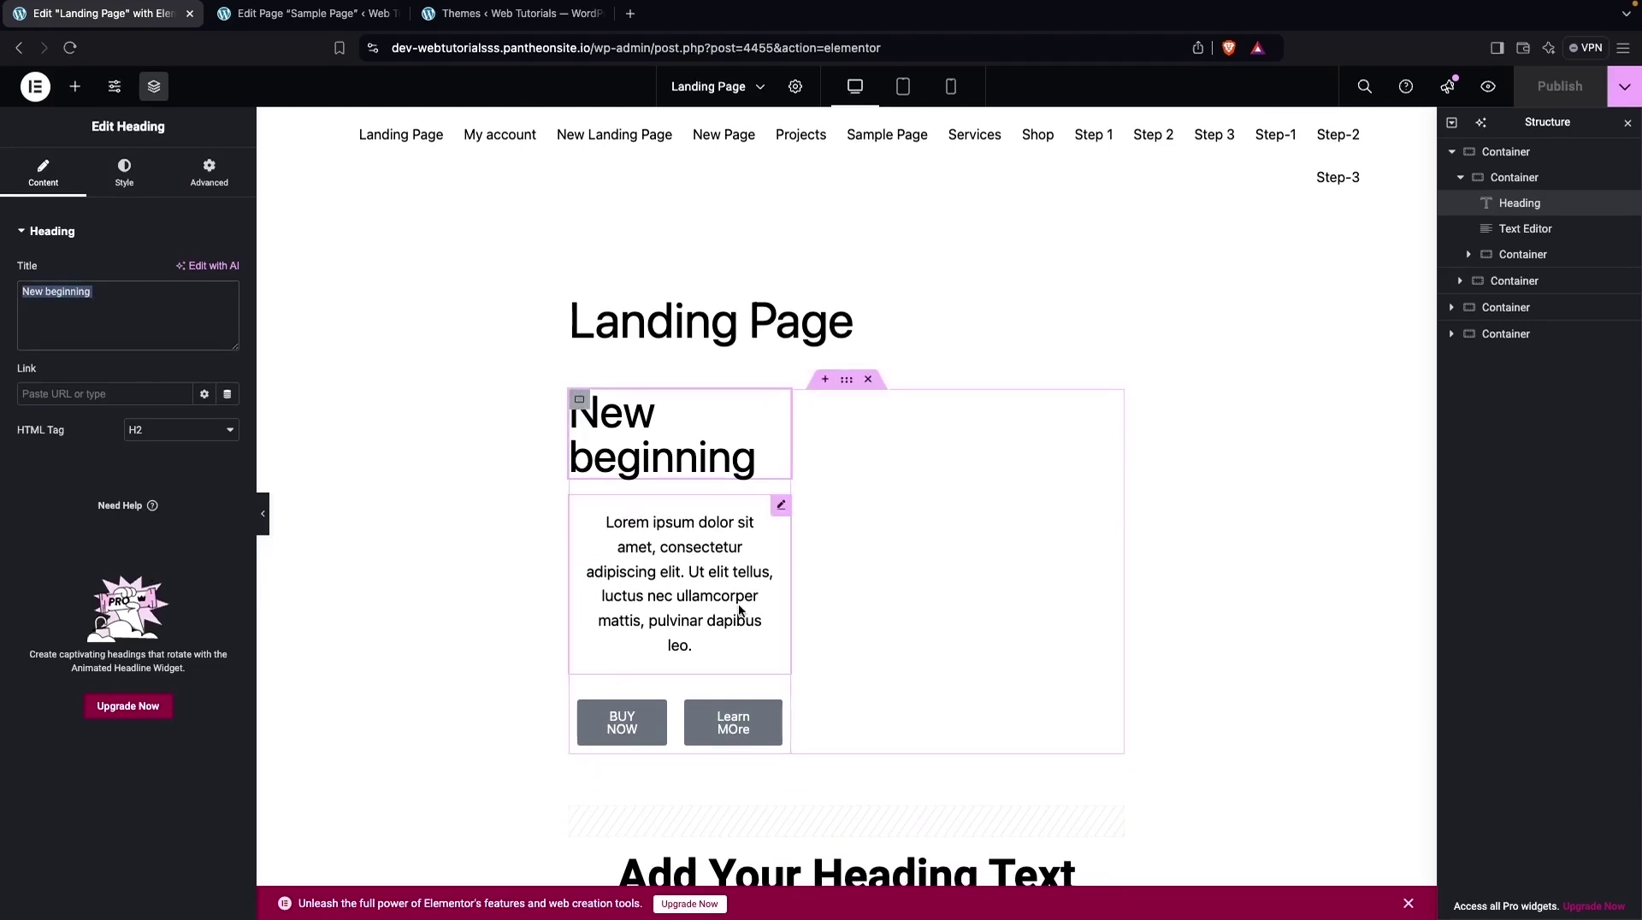
pyautogui.click(609, 717)
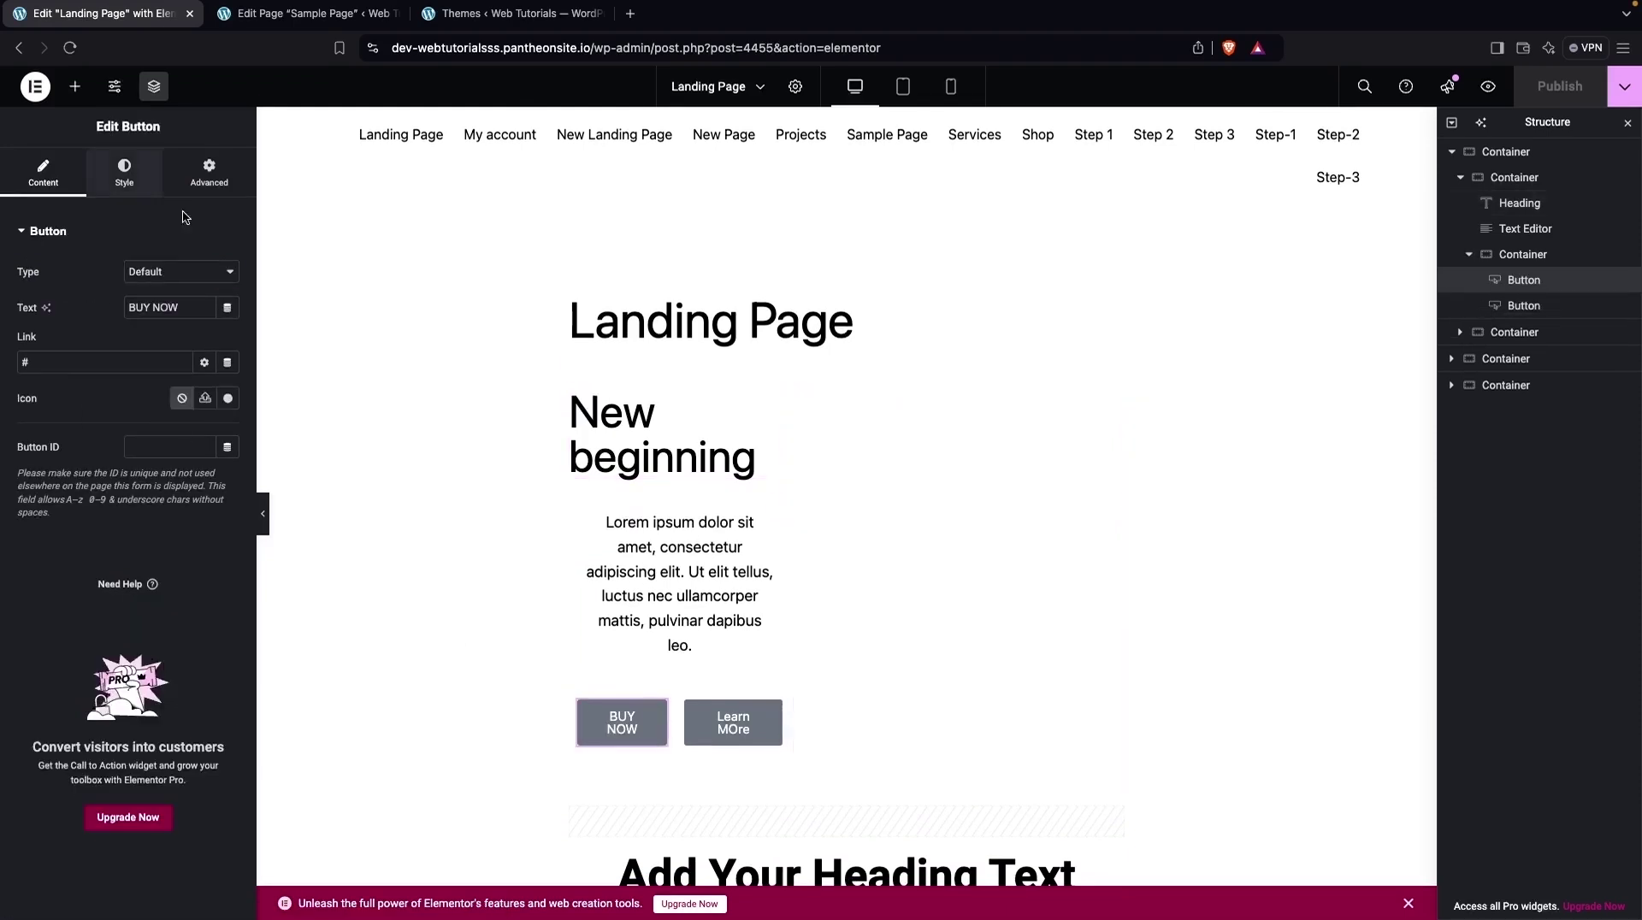
pyautogui.click(125, 174)
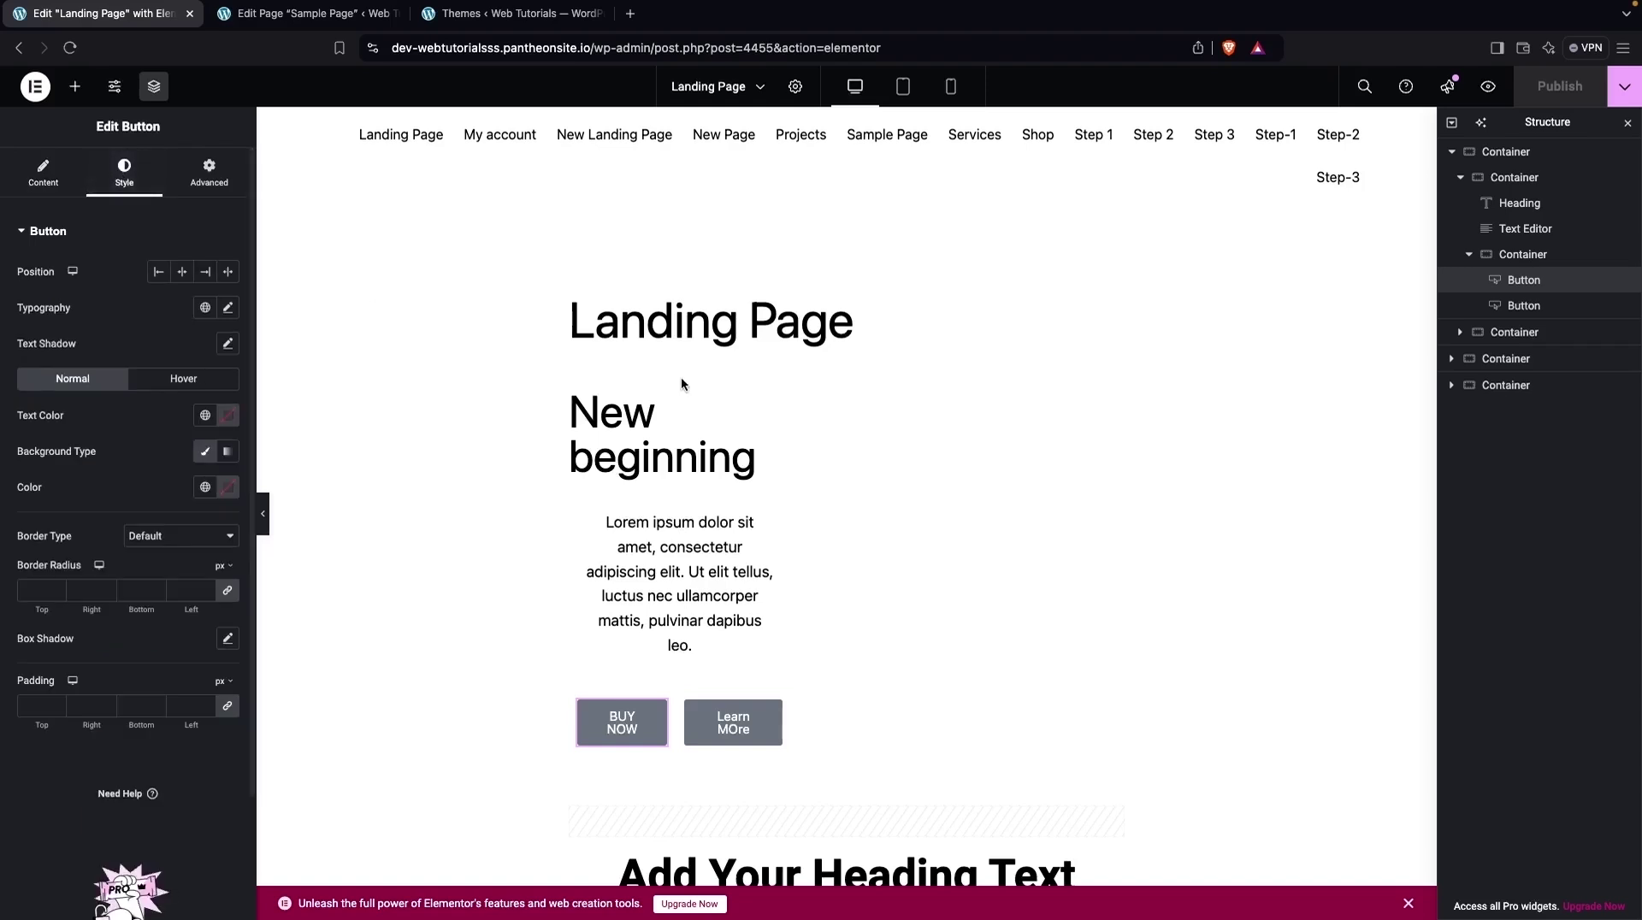
# - Give the empty container beside the "New beginning" column a classic background in light pink, #FFD5D5
pyautogui.click(1514, 332)
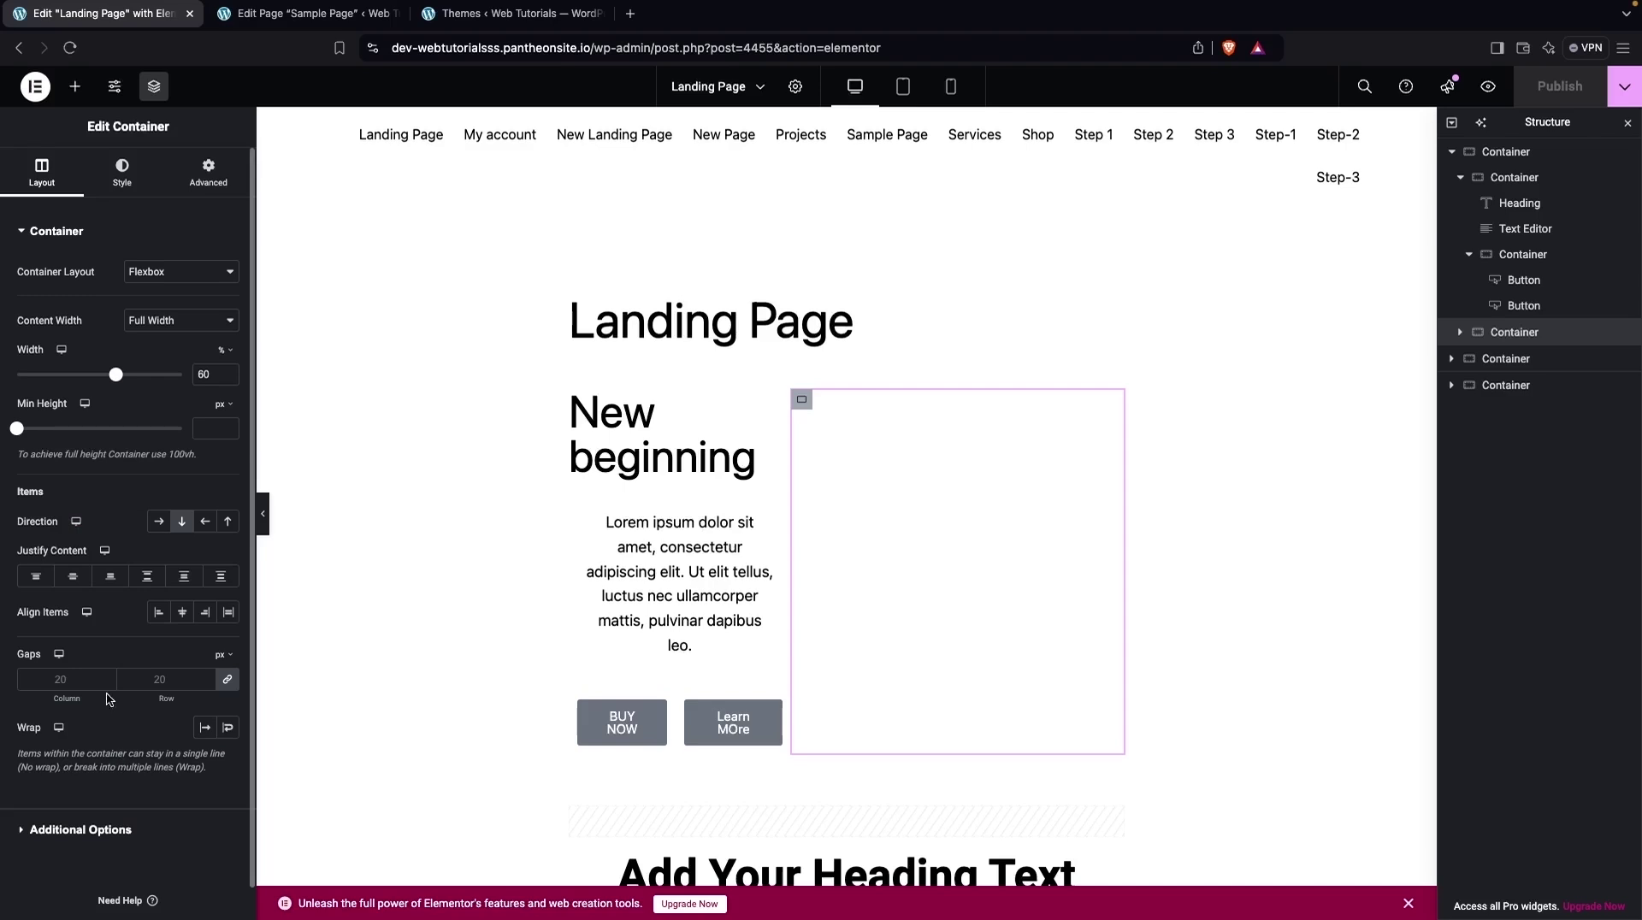
pyautogui.click(125, 171)
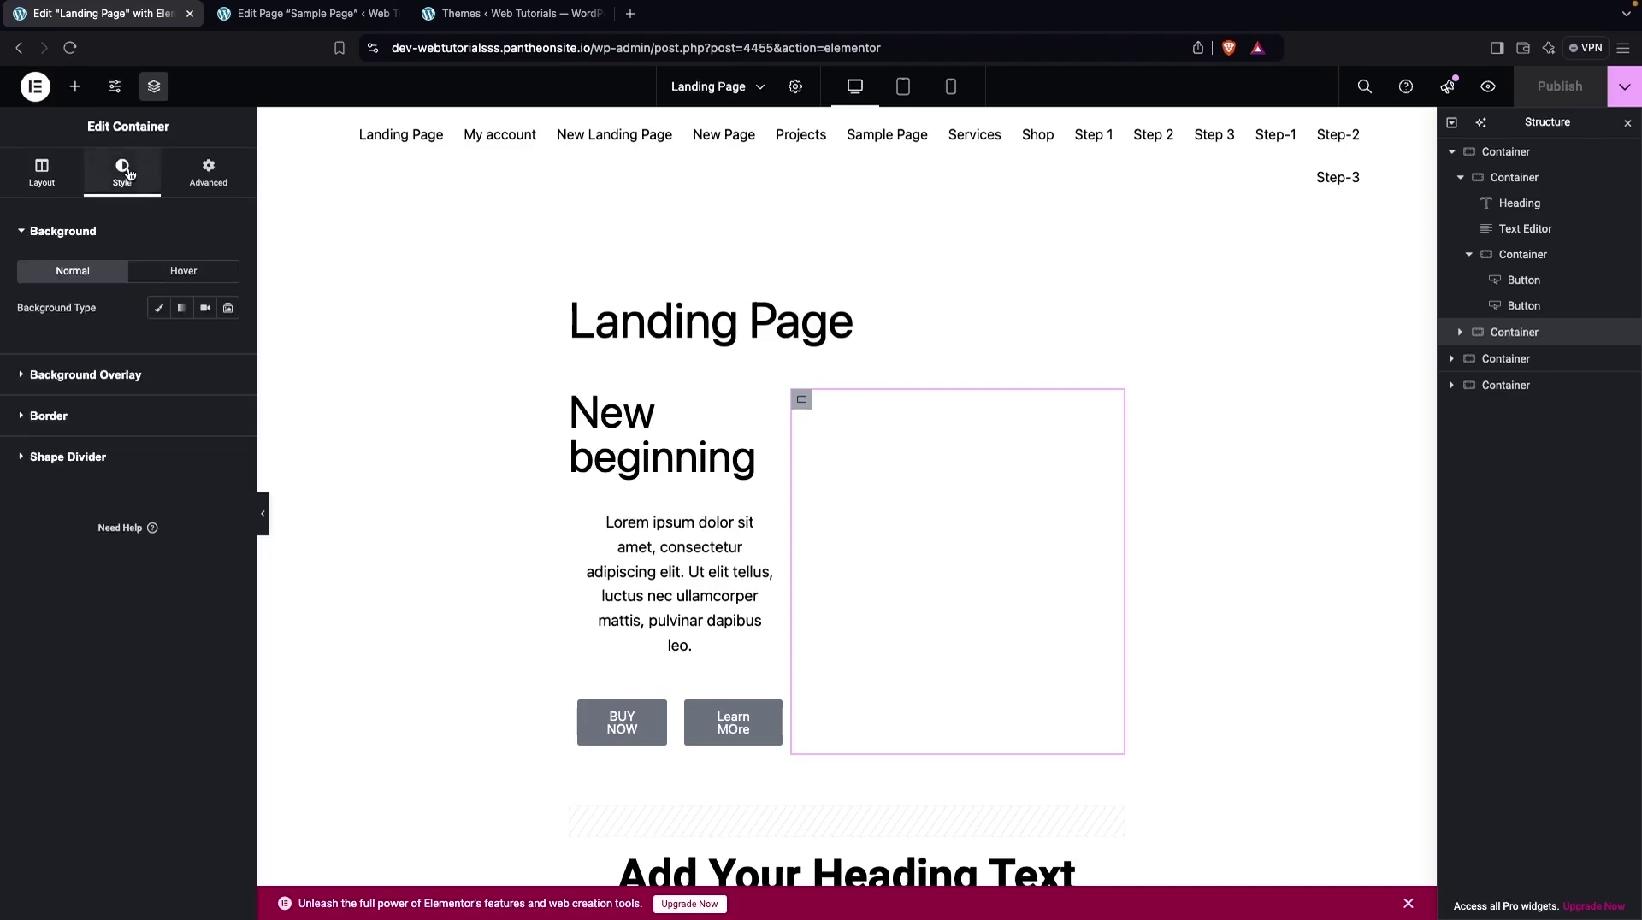
pyautogui.click(159, 308)
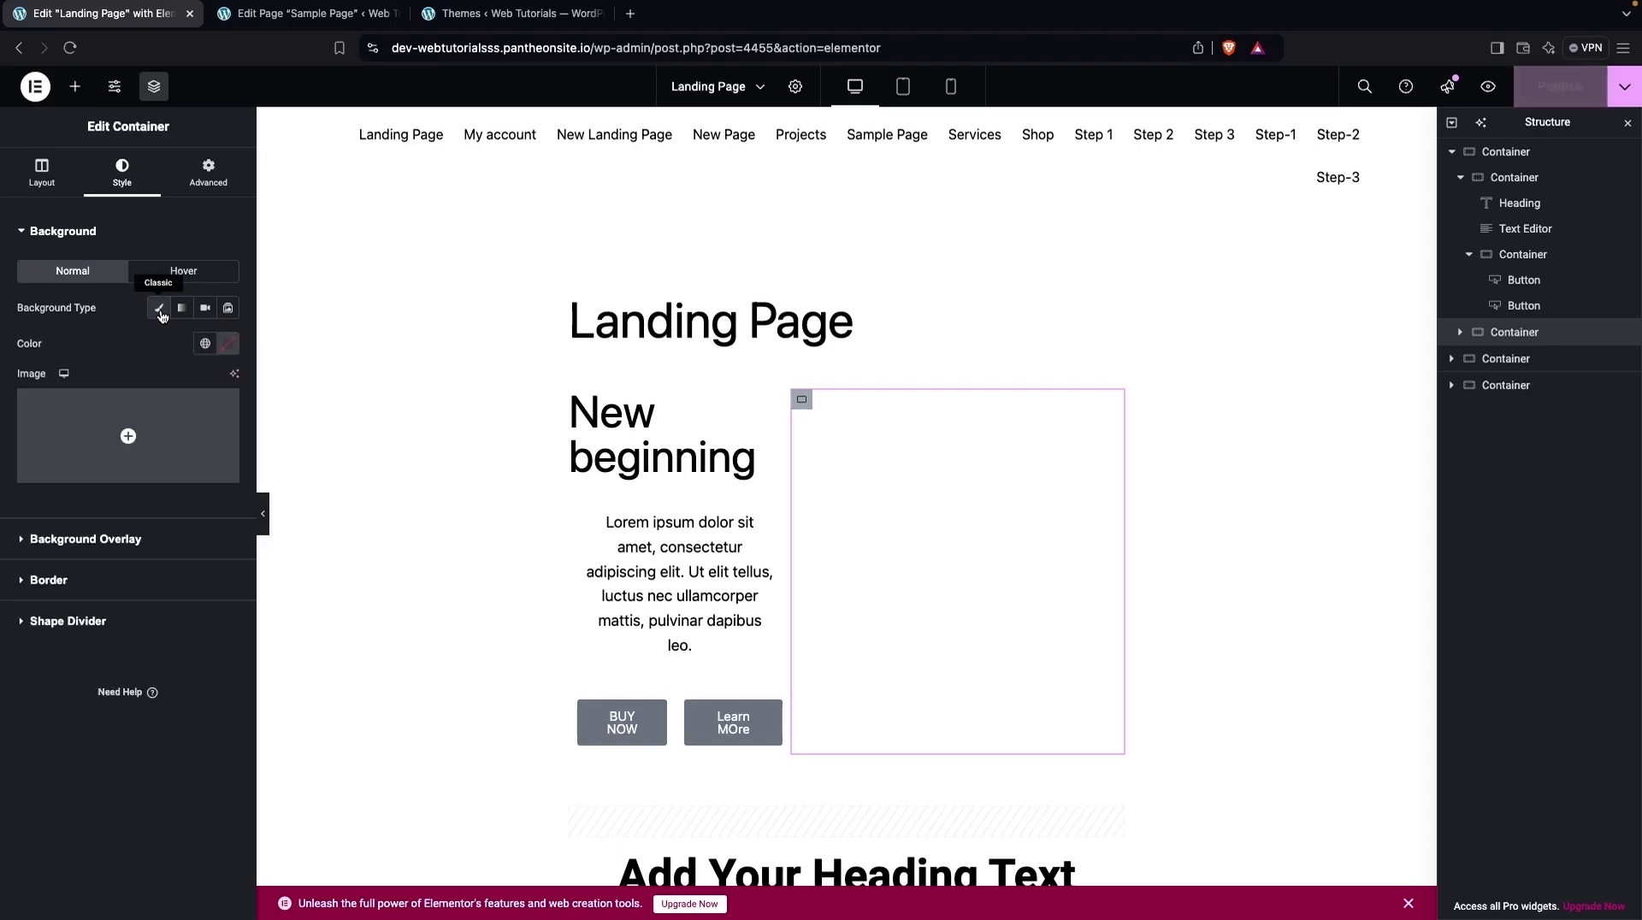
pyautogui.click(226, 343)
pyautogui.moveTo(251, 464); pyautogui.dragTo(162, 411)
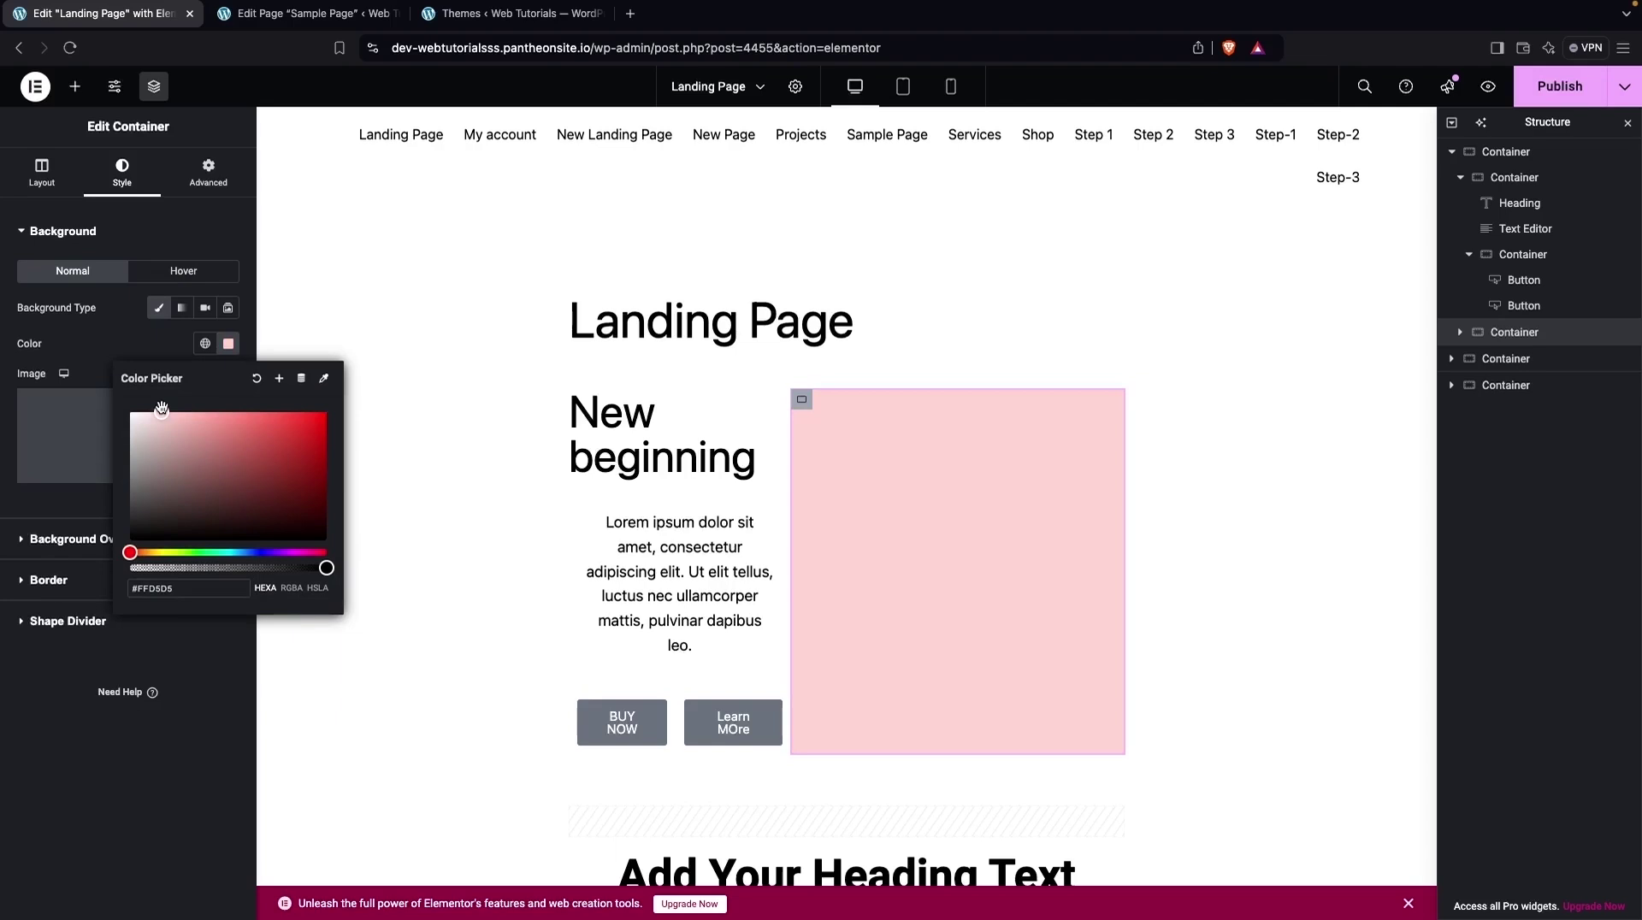
# - Inspect the content settings of the first two headings in the three-column section
pyautogui.scroll(-8, 522, 466)
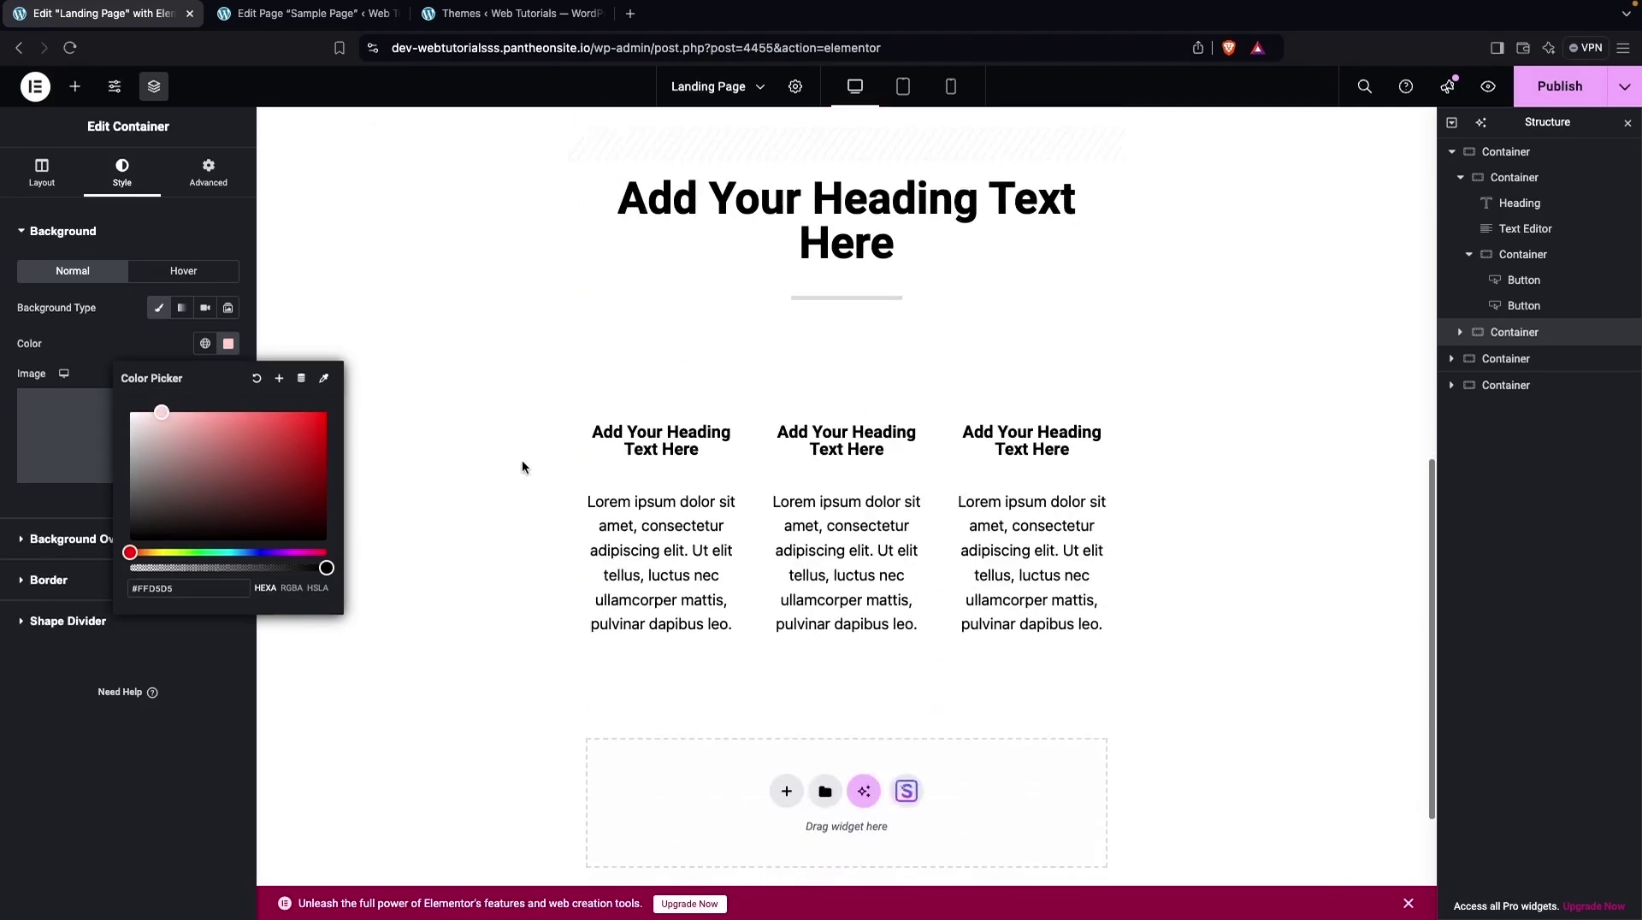
pyautogui.click(699, 419)
pyautogui.click(837, 413)
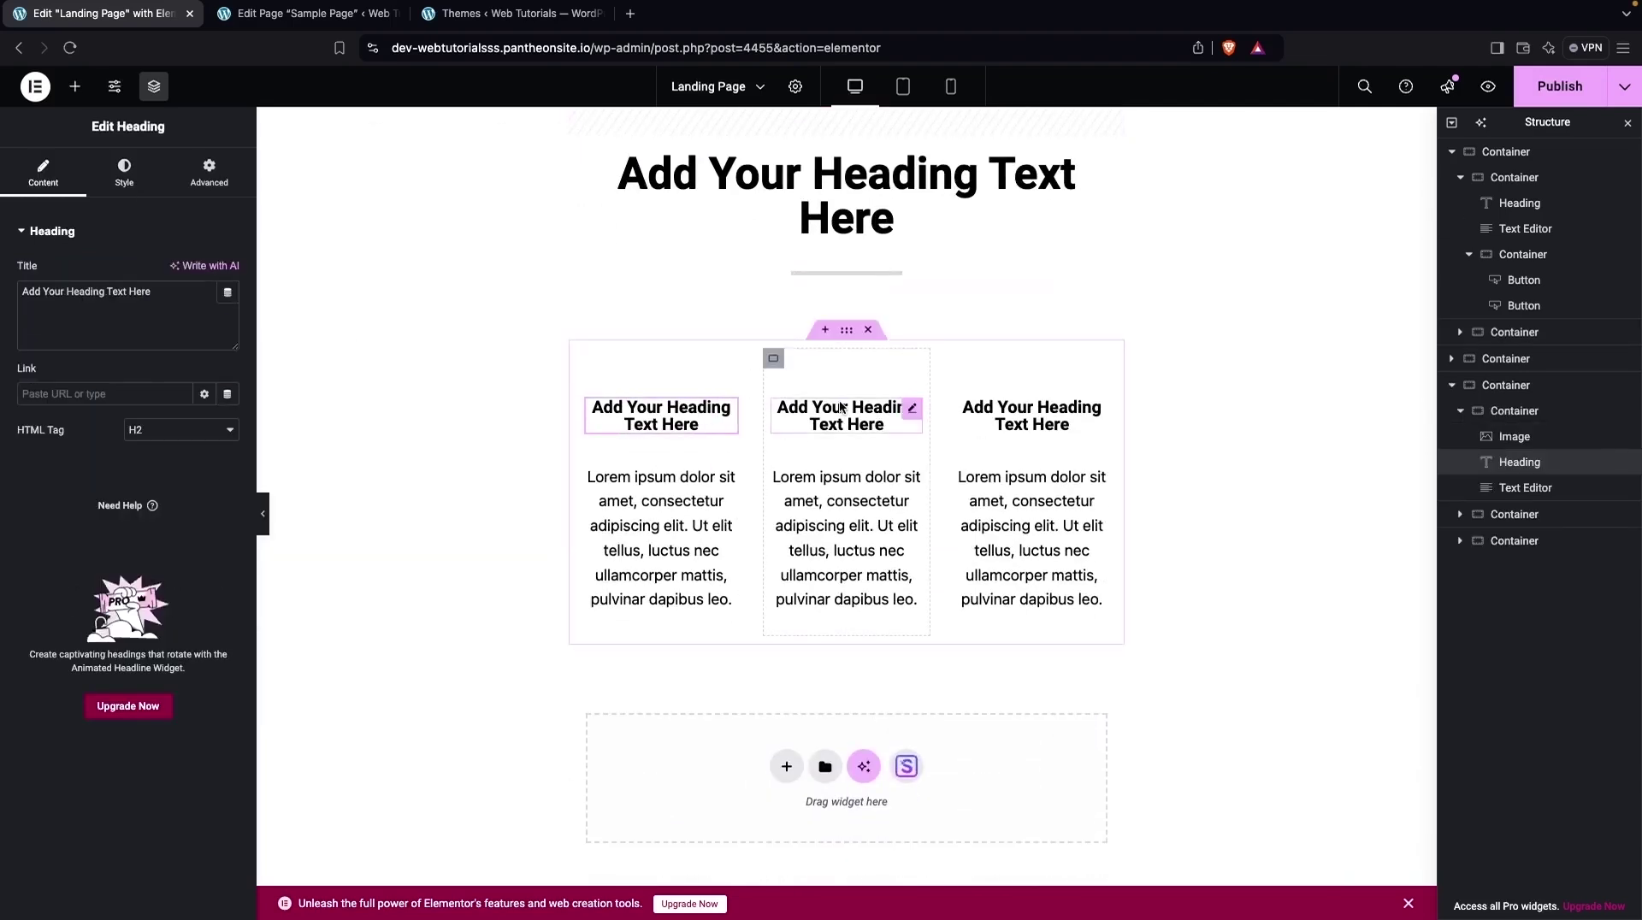
# - Add a new single-column Flexbox container below the three-column section
pyautogui.scroll(-5, 761, 616)
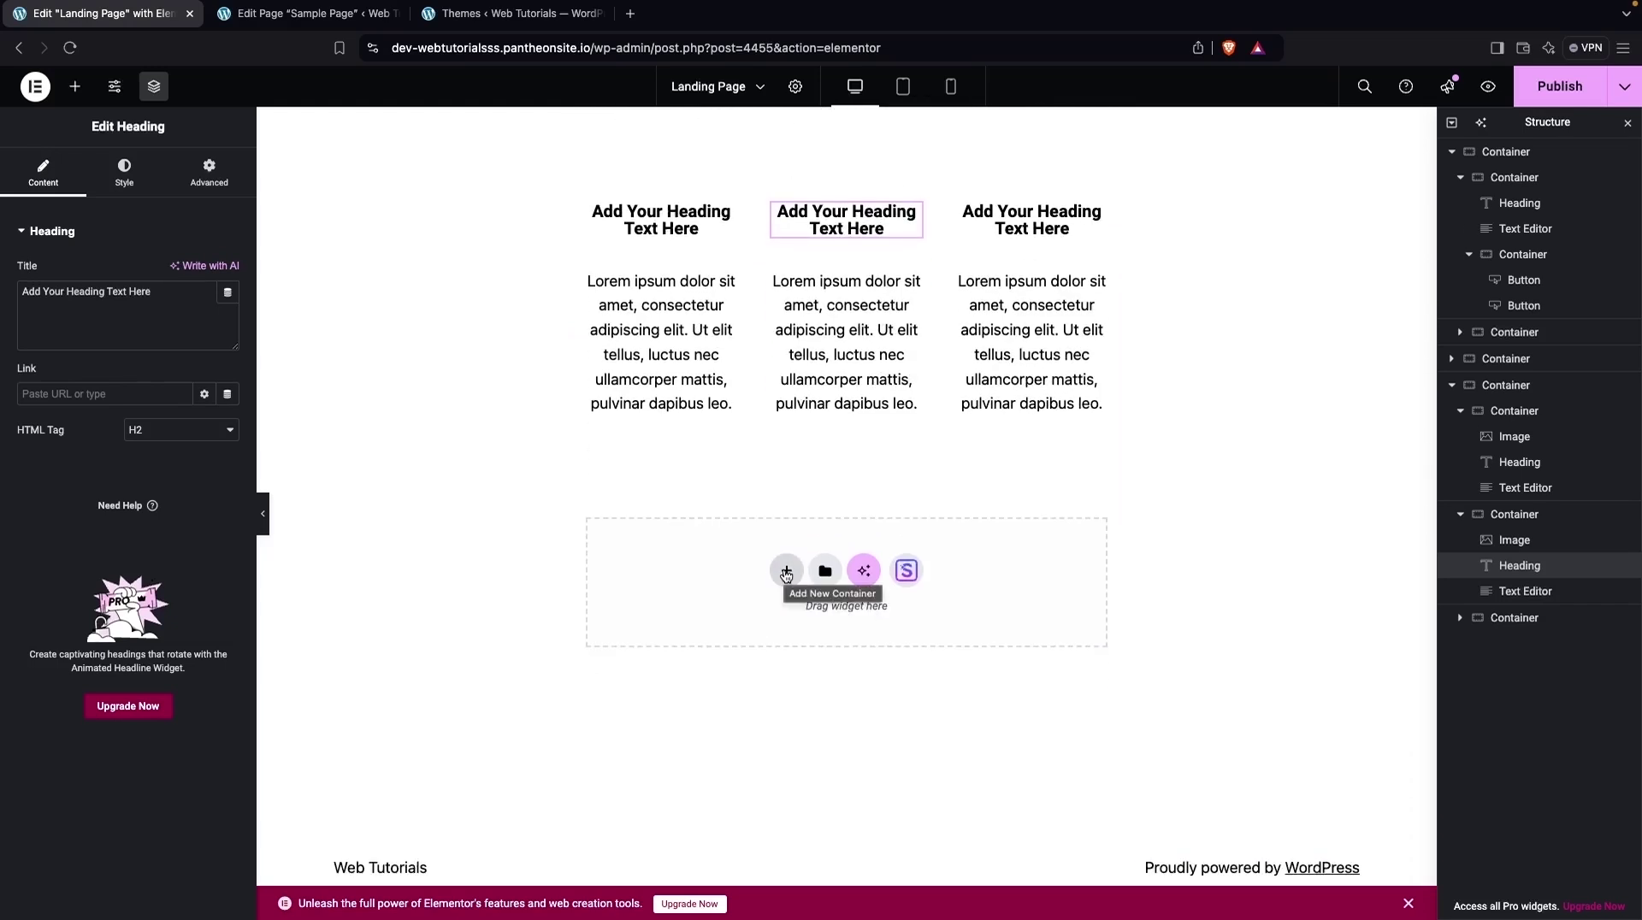
pyautogui.click(780, 584)
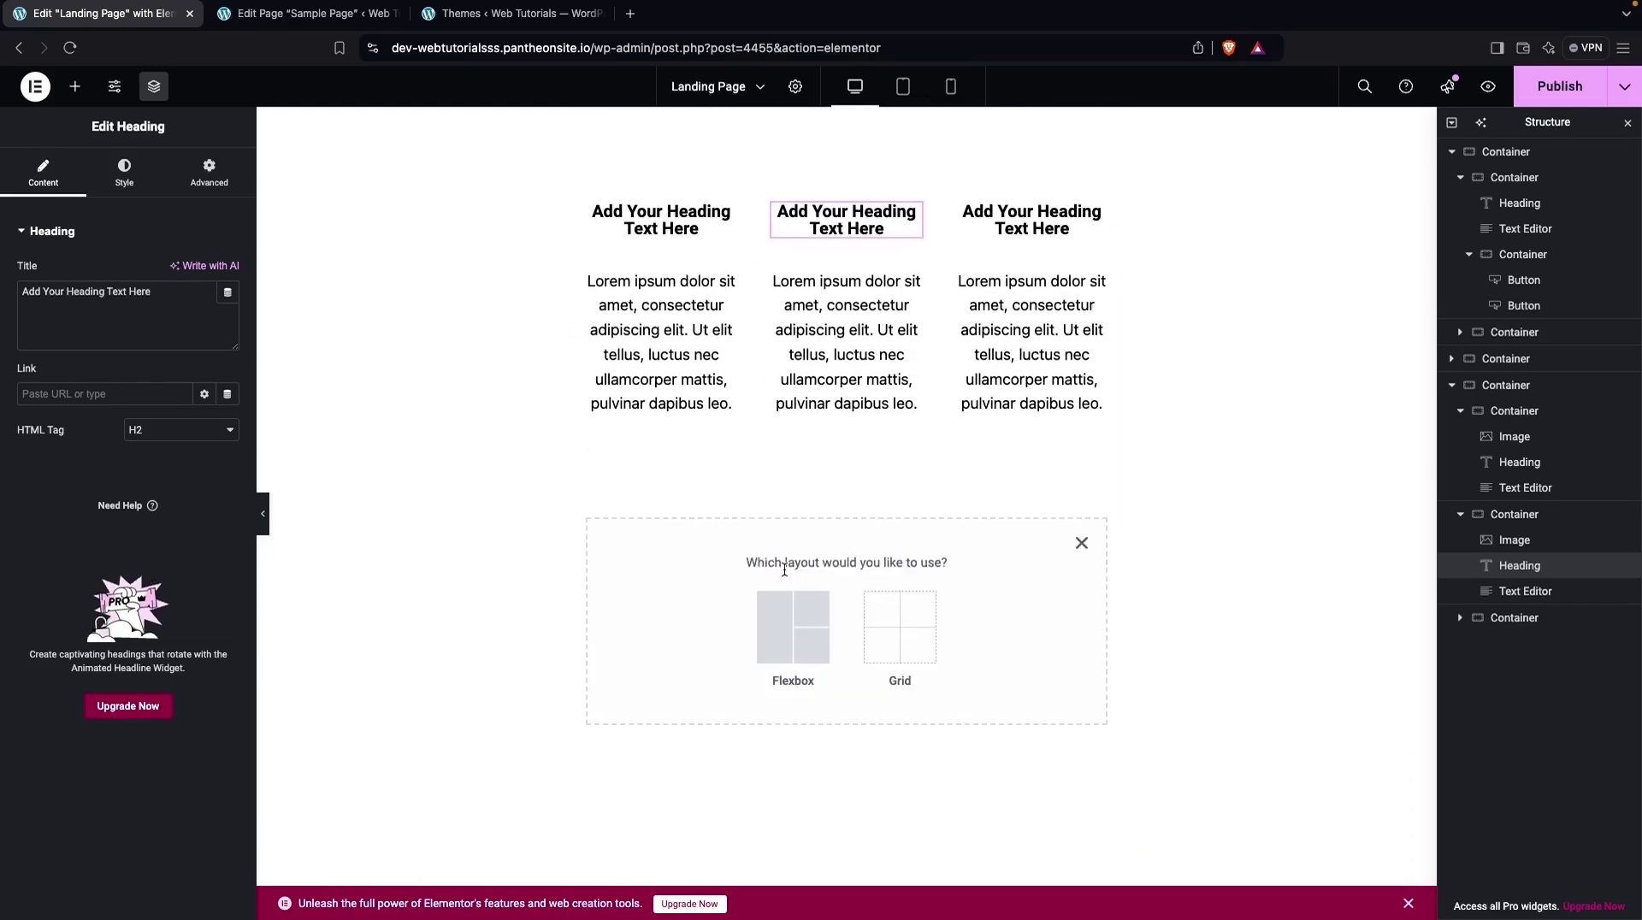
pyautogui.click(799, 620)
pyautogui.scroll(-2, 745, 581)
pyautogui.click(683, 533)
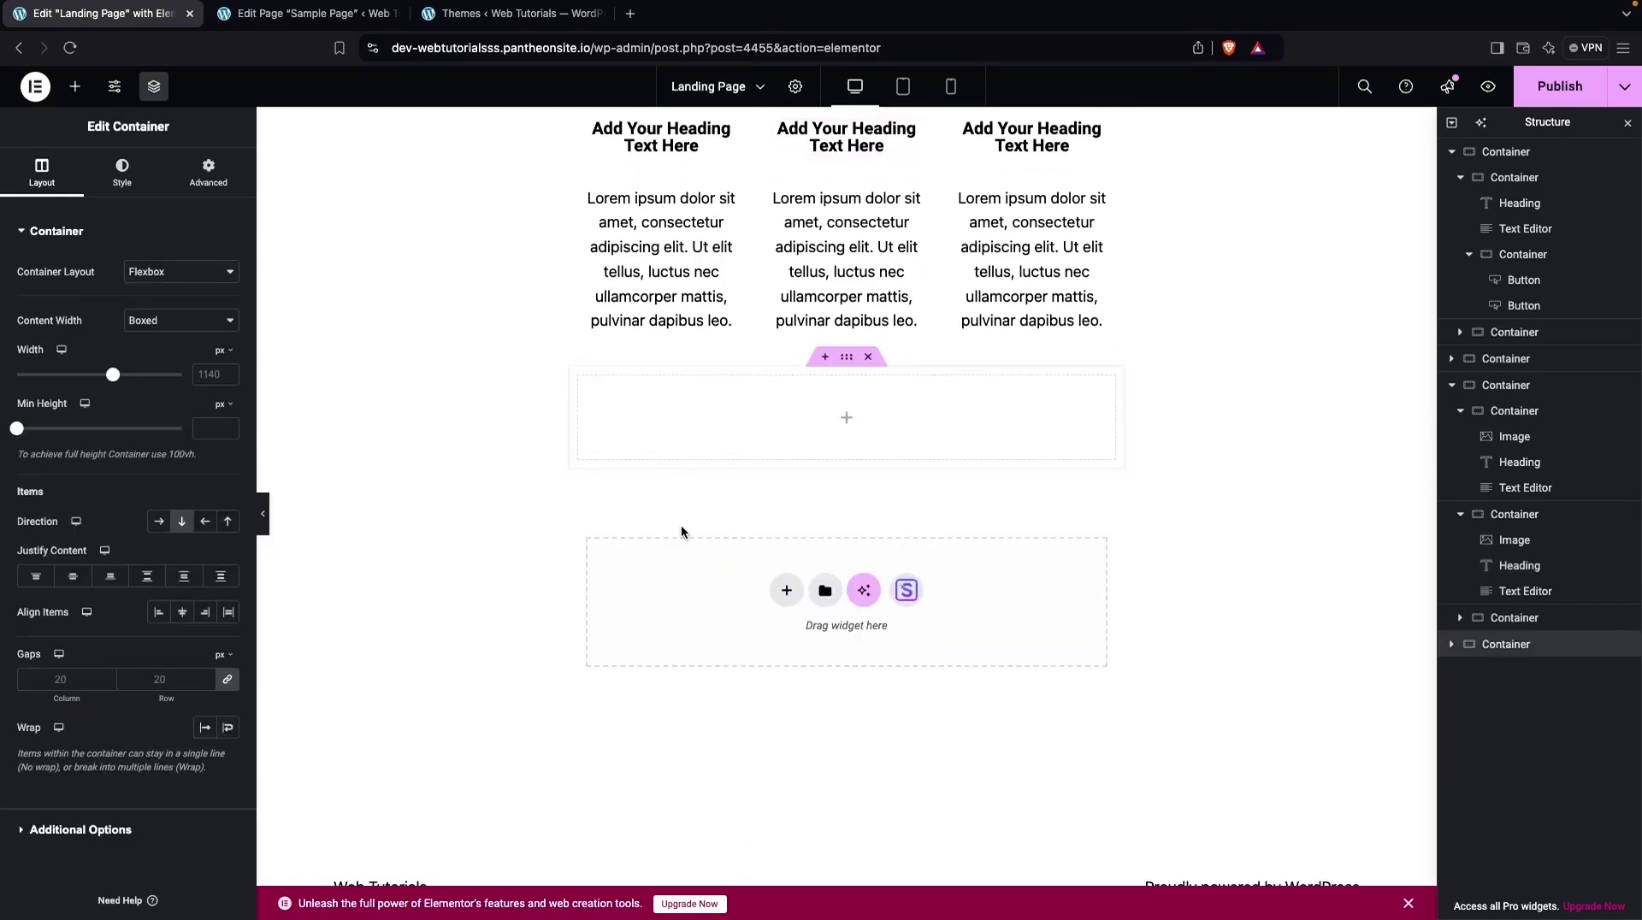
# - Browse the available widgets and insert an Image widget into the new empty container
pyautogui.click(76, 86)
pyautogui.scroll(-5, 167, 385)
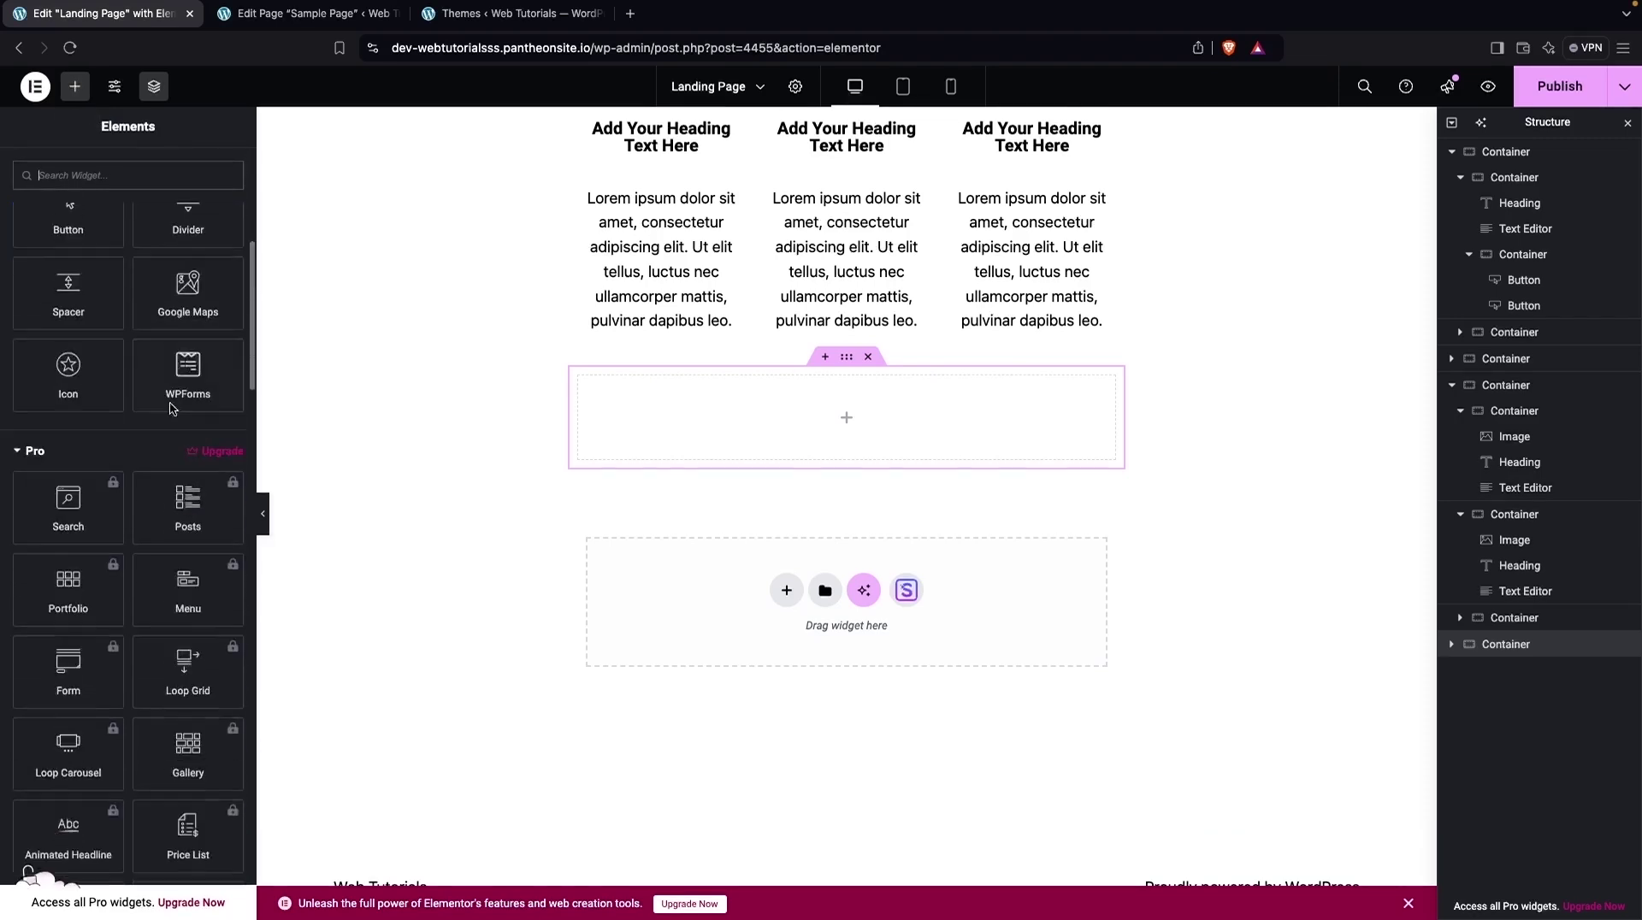
pyautogui.scroll(3, 170, 403)
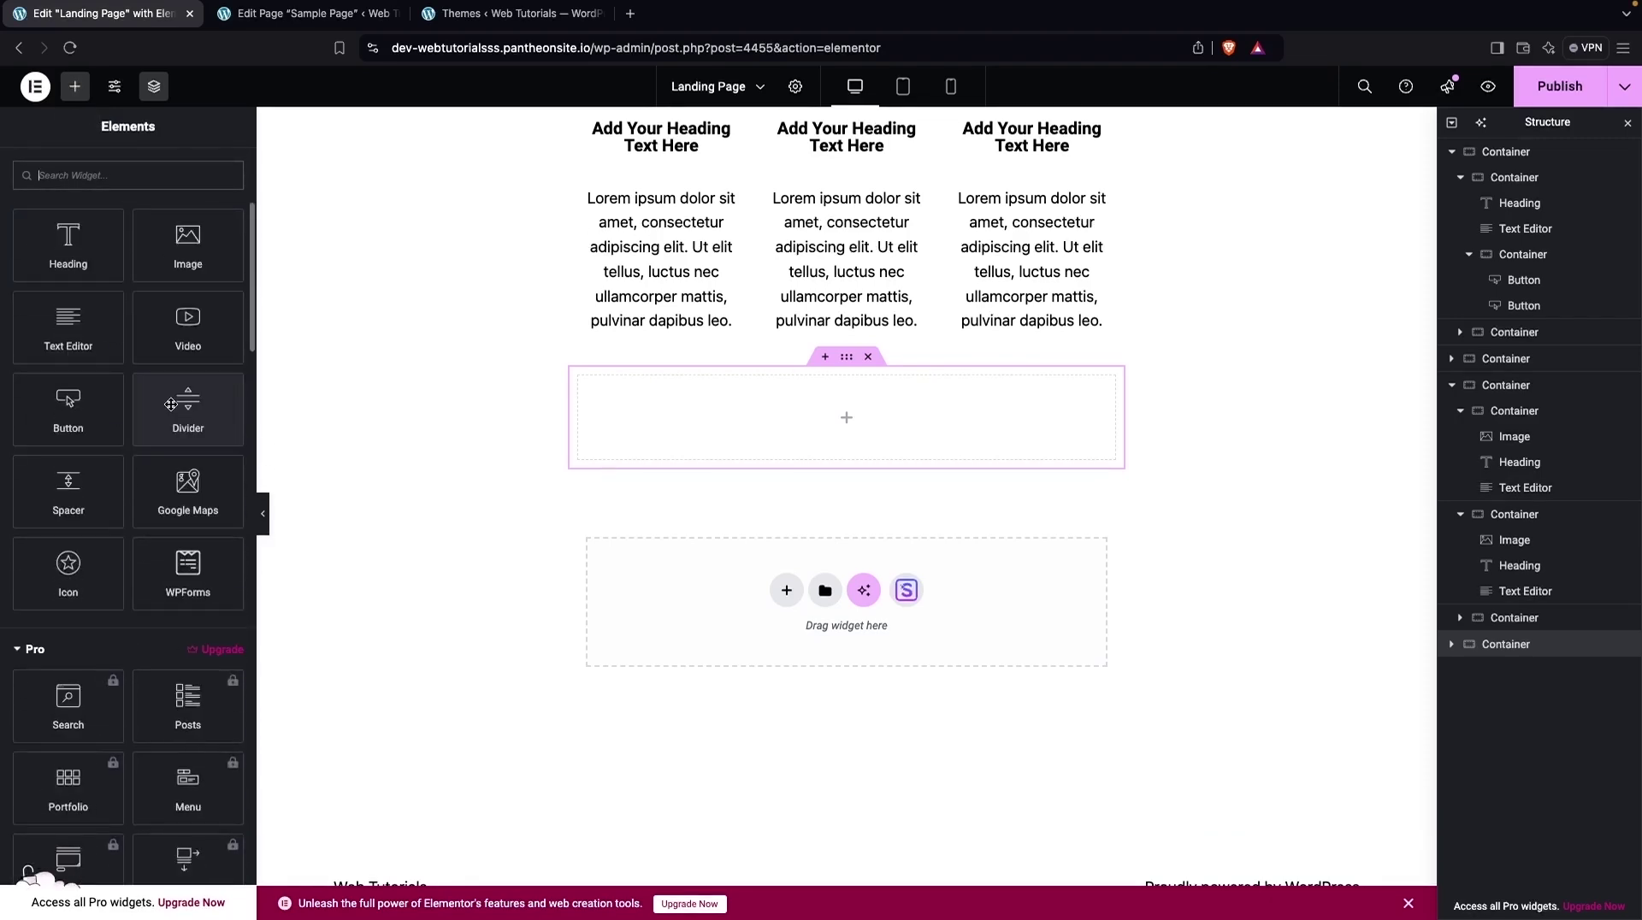
pyautogui.scroll(2, 111, 494)
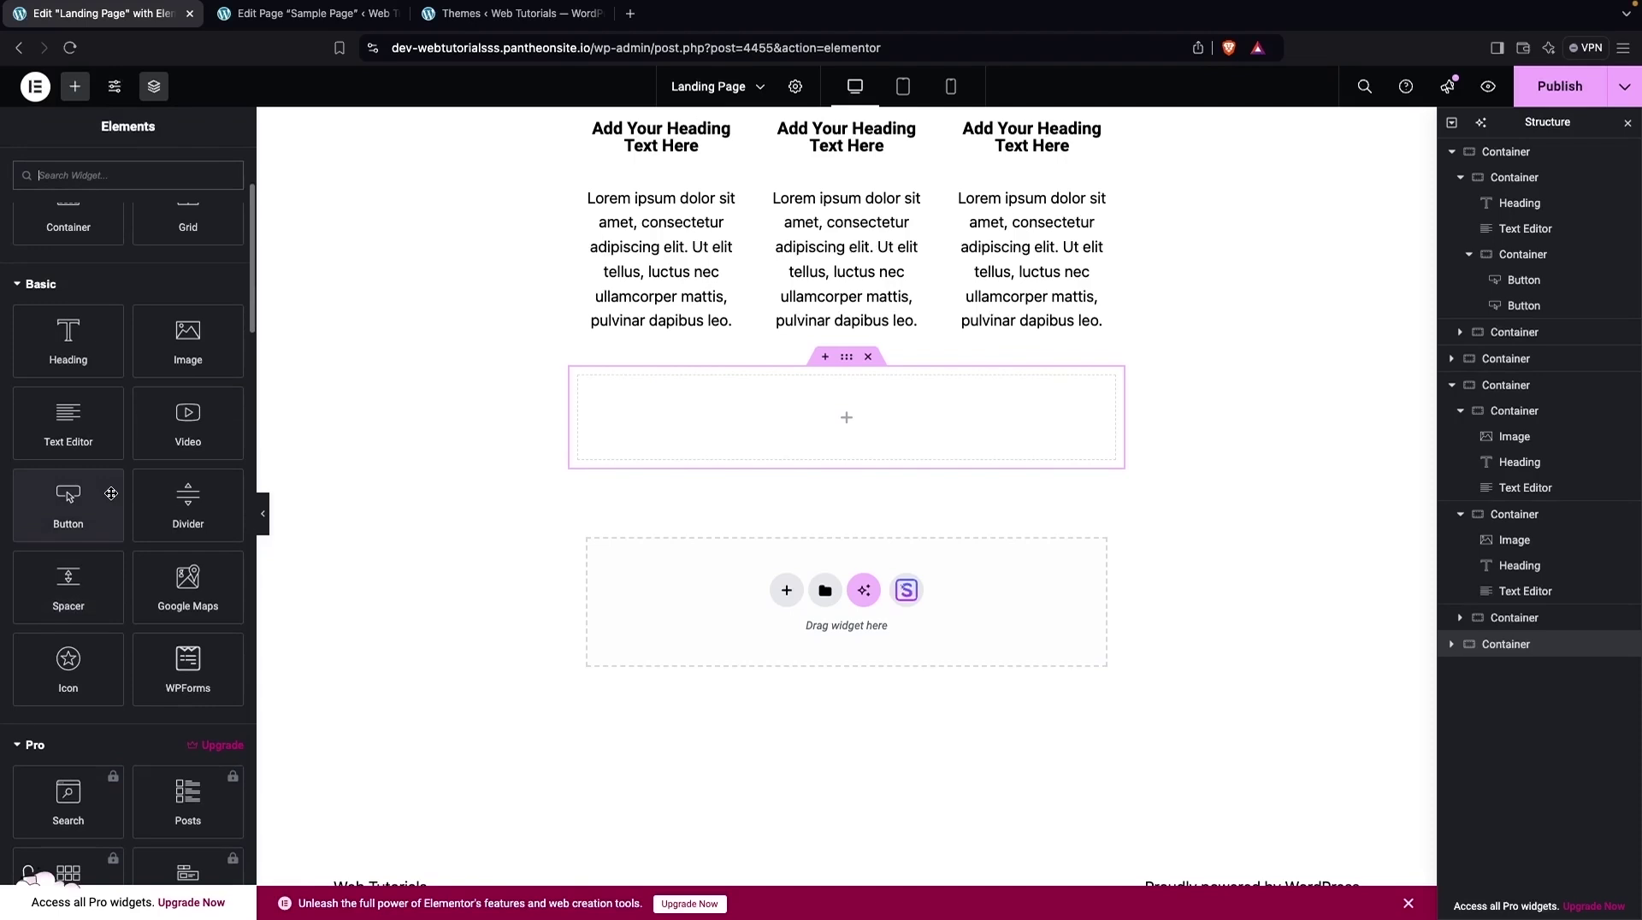
pyautogui.click(182, 372)
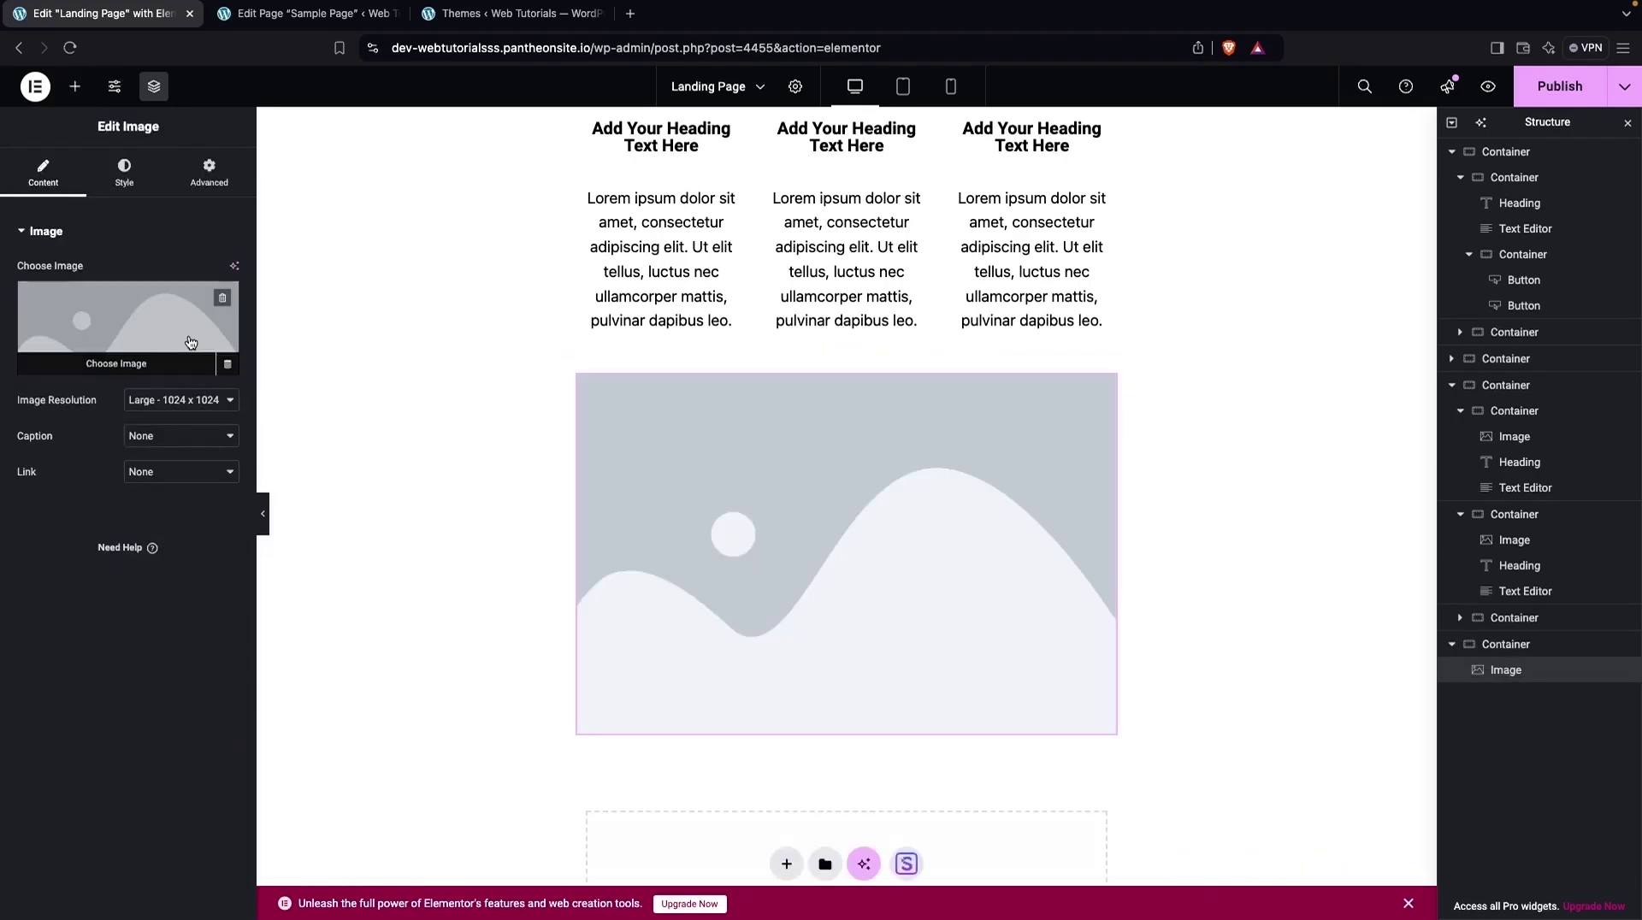
# - Set the new Image widget's picture to image-1.jpg, the cyclist photo, from the media library
pyautogui.moveTo(101, 325)
pyautogui.click(123, 306)
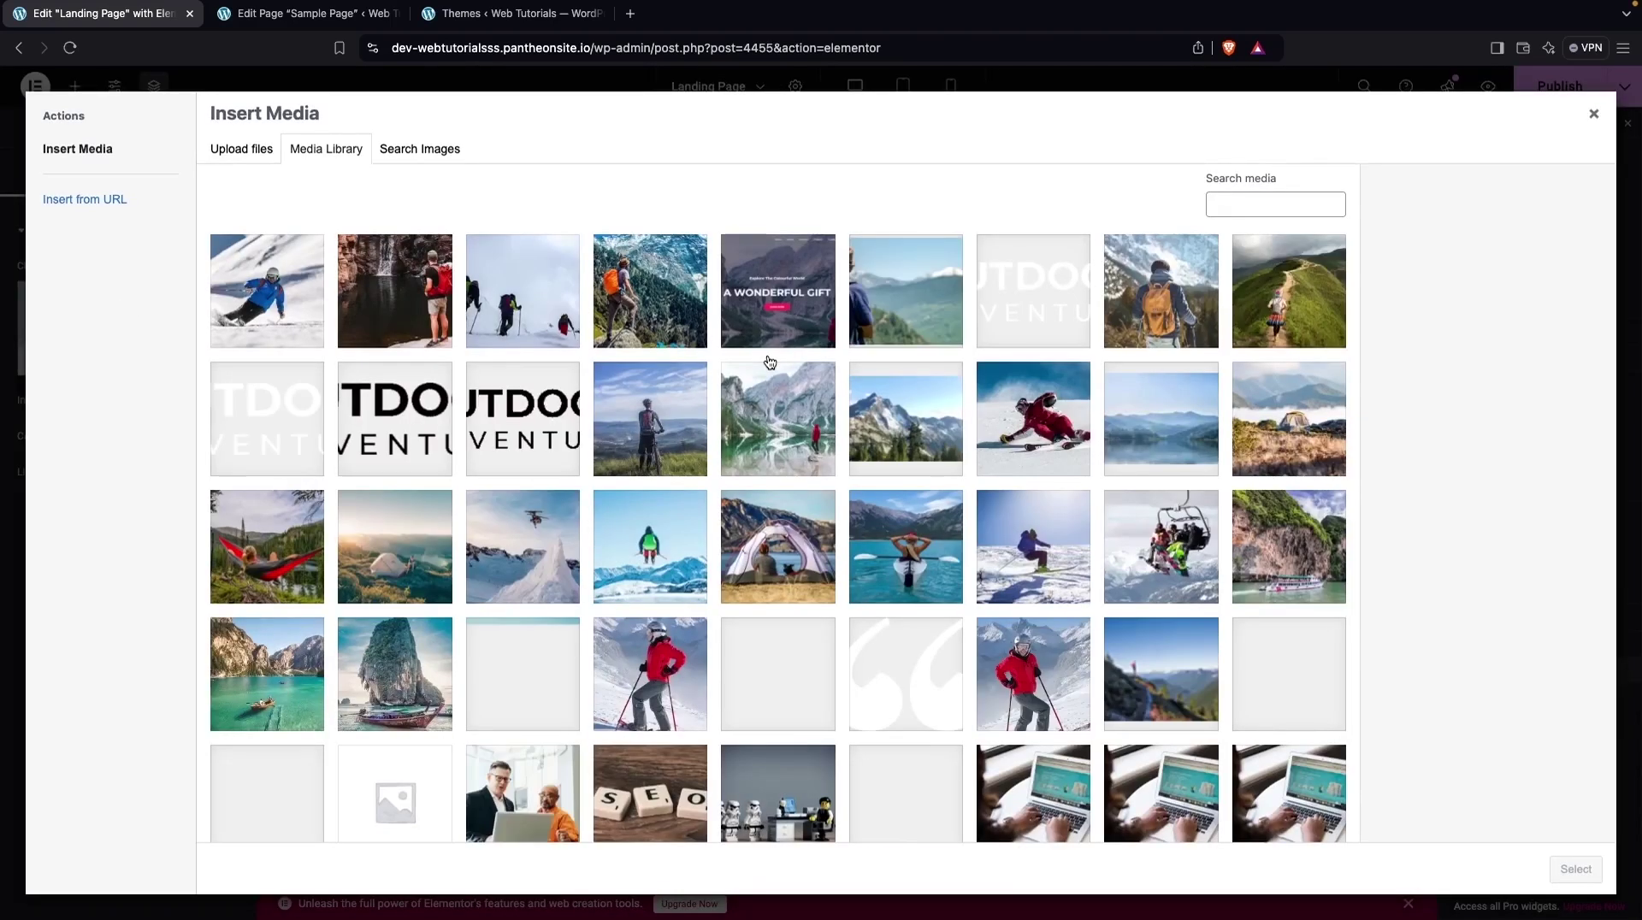
pyautogui.click(646, 409)
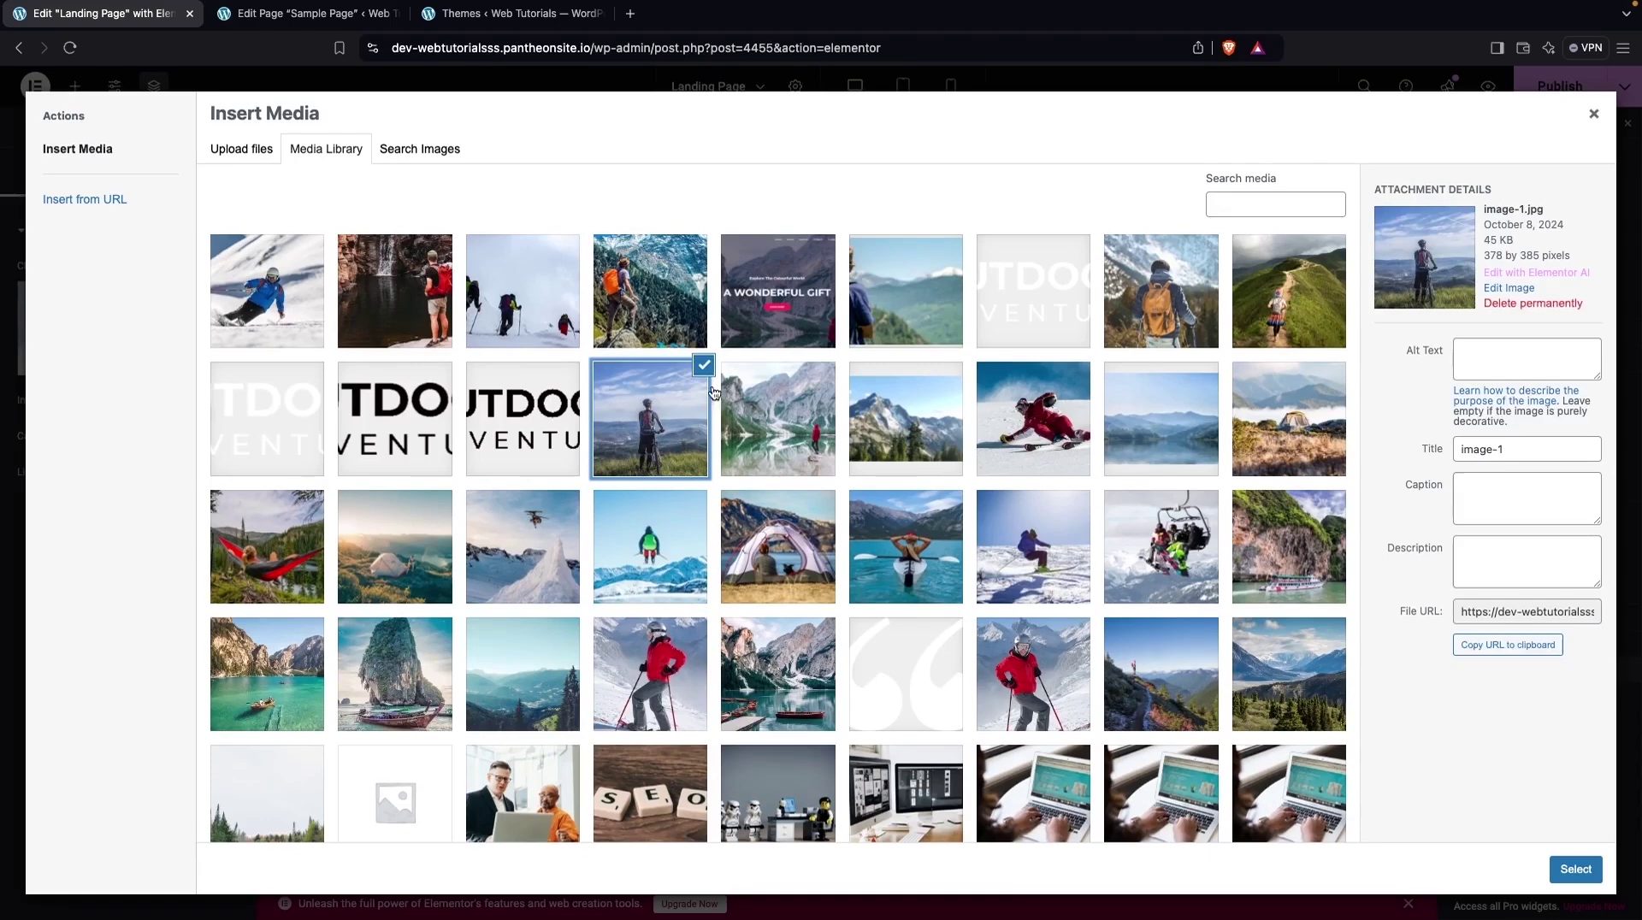
pyautogui.click(1577, 870)
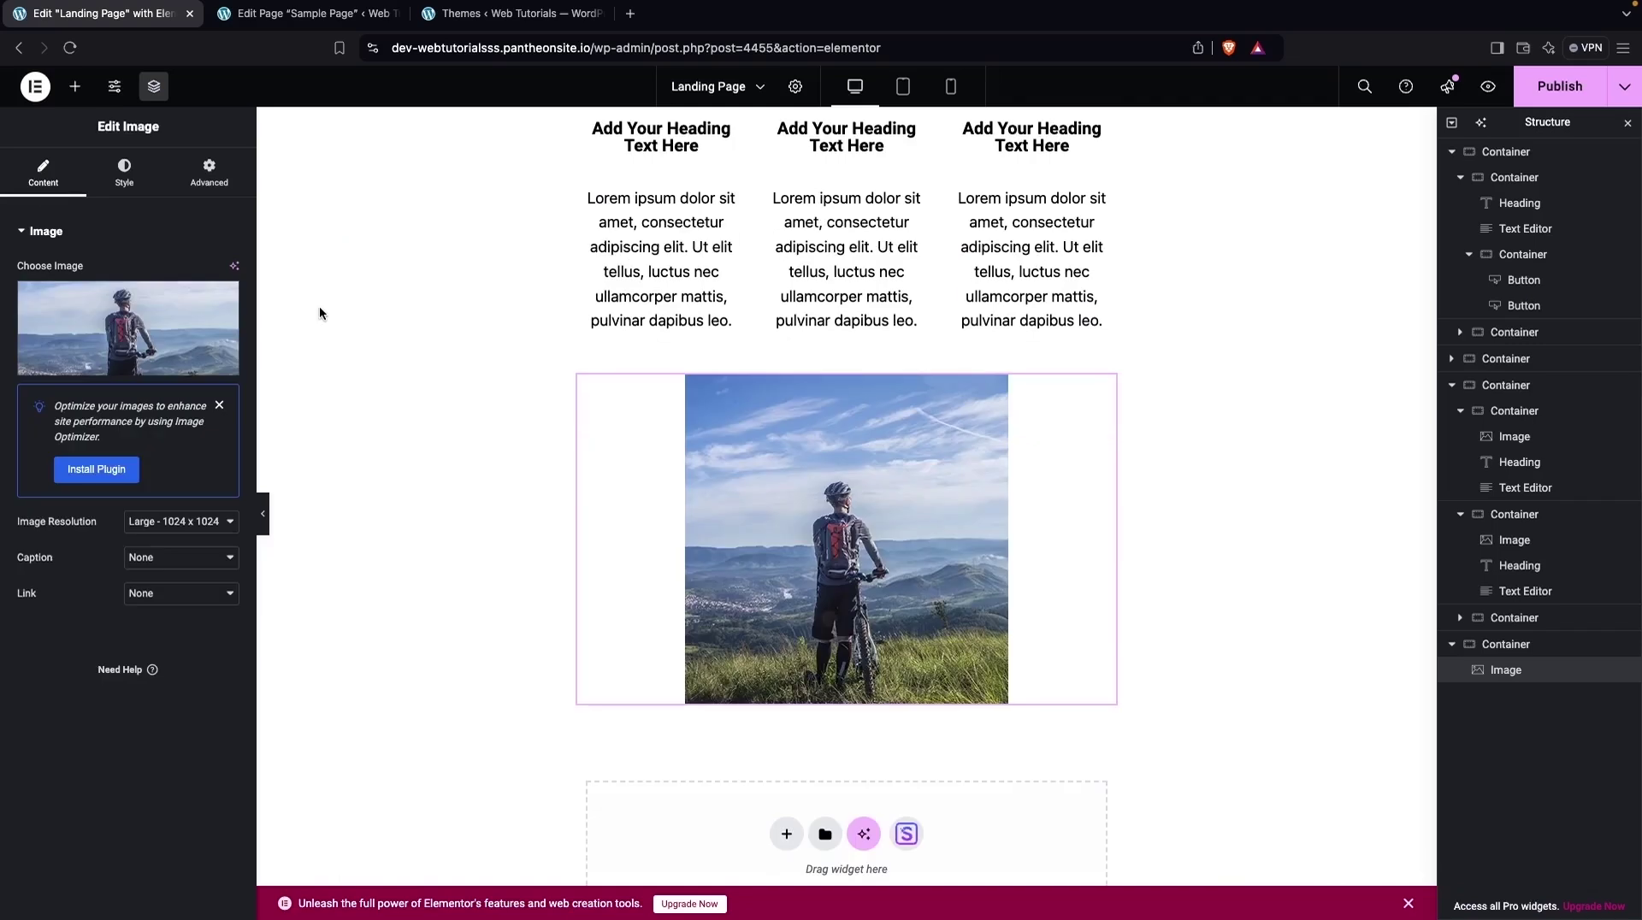